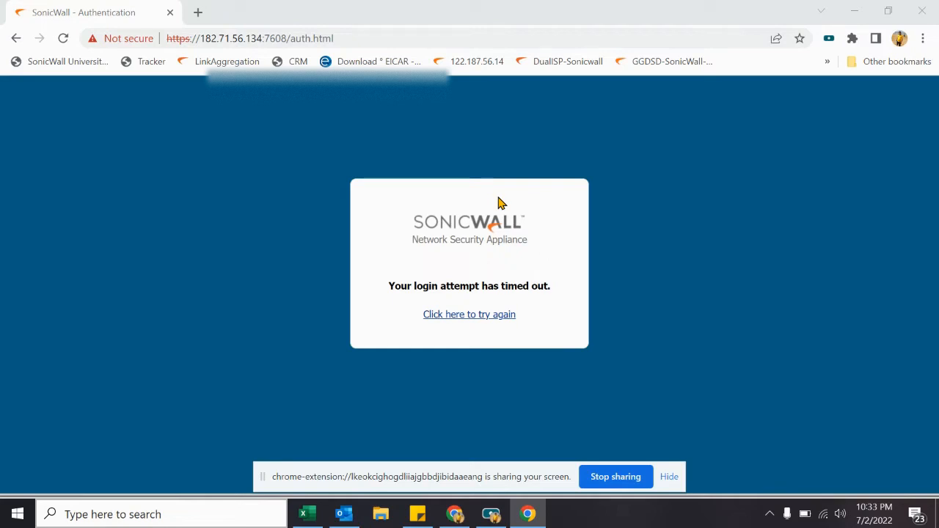
Step: Retry the timed-out SonicWall login and sign in as admin with the account password
click(478, 317)
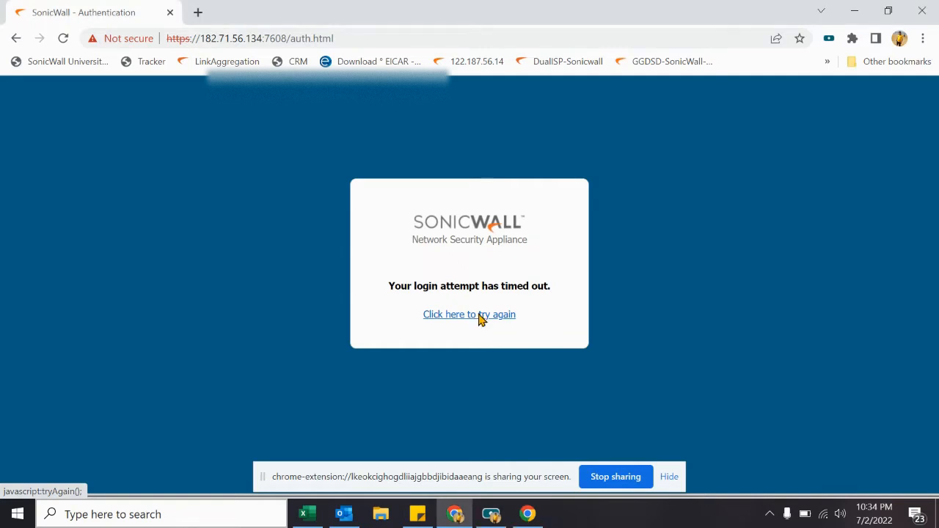
click(479, 317)
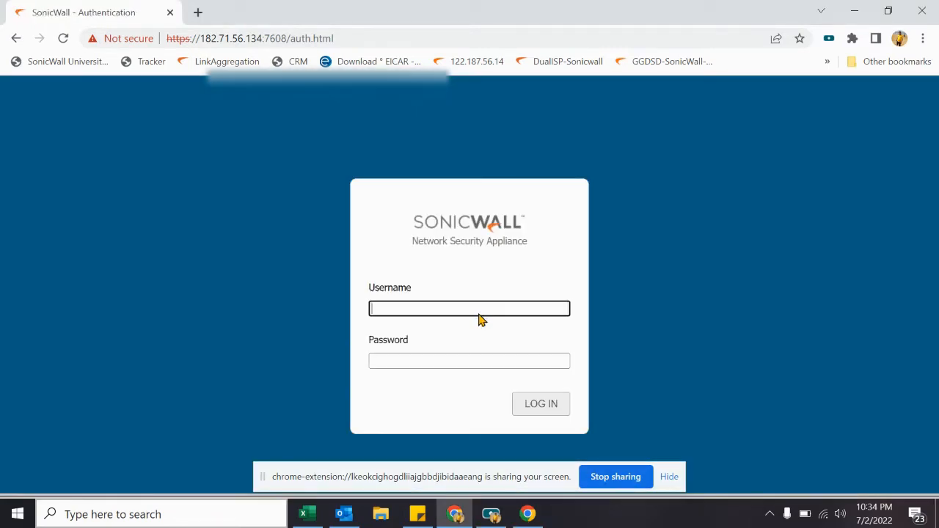
text(admin)
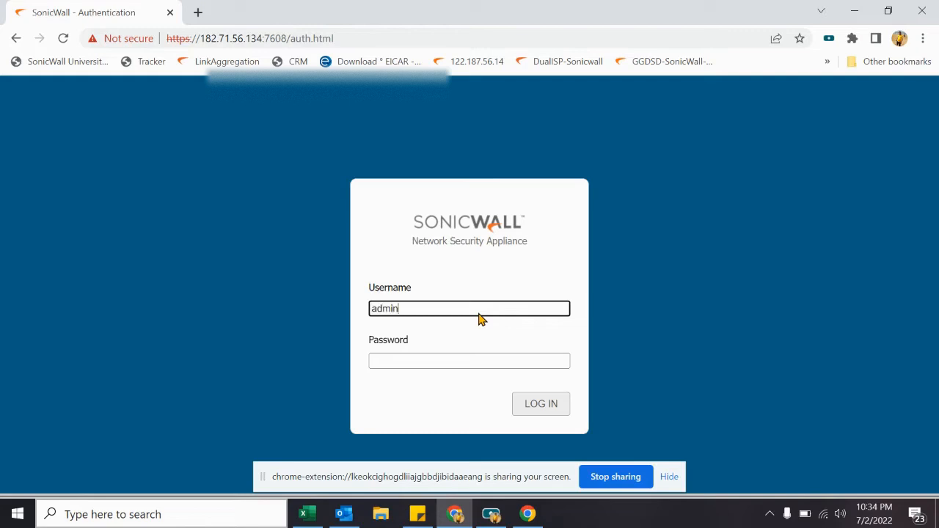
key(Tab)
text(*******)
key(Return)
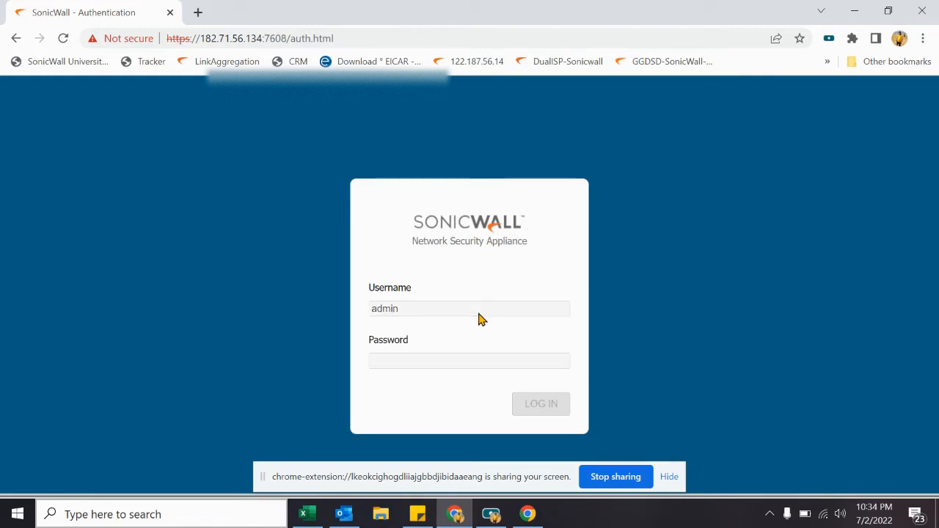
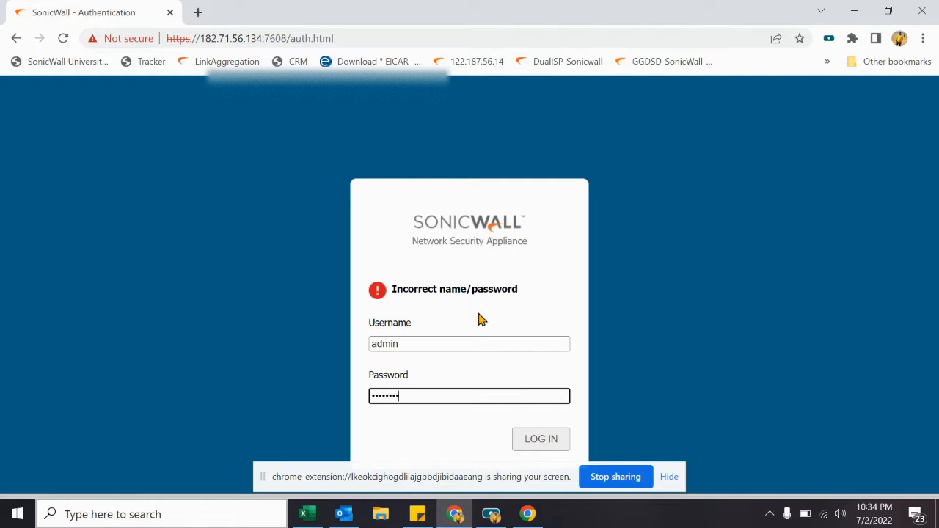
Step: Complete the admin login, dismiss the screen-sharing bar, and open Network Interfaces
key(Return)
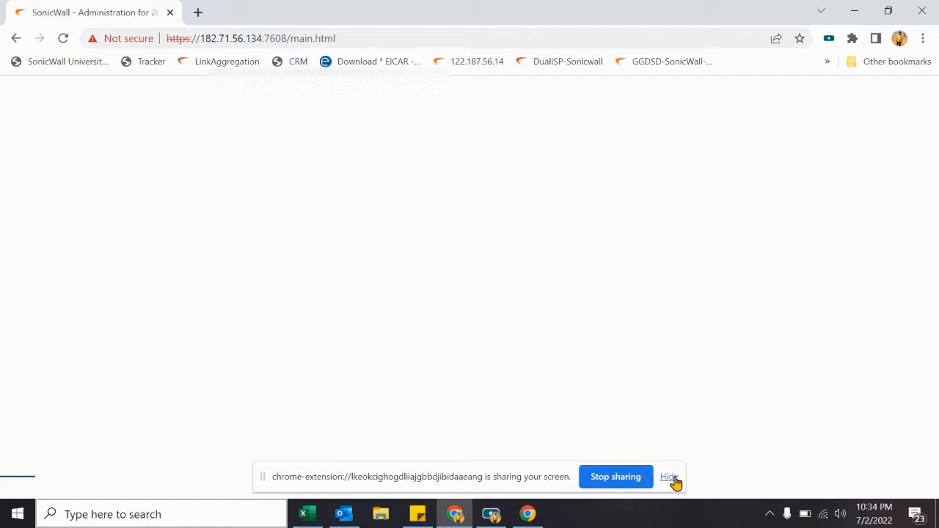
click(672, 481)
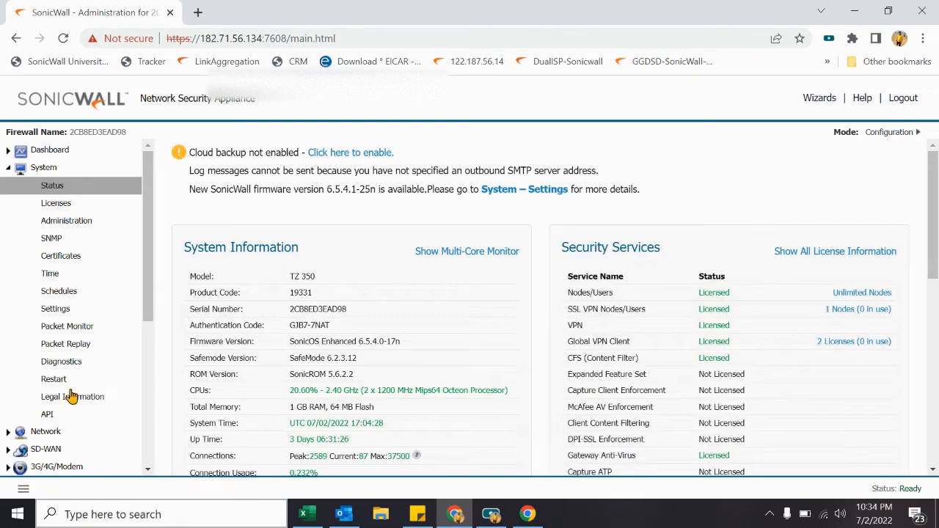
click(57, 433)
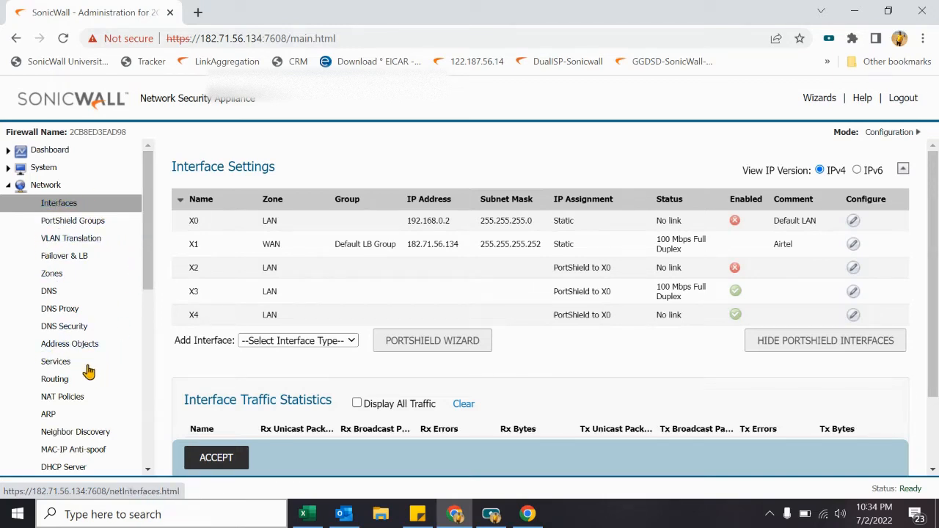
Step: Expand the Firewall section in the sidebar and open its Address Objects list
click(77, 347)
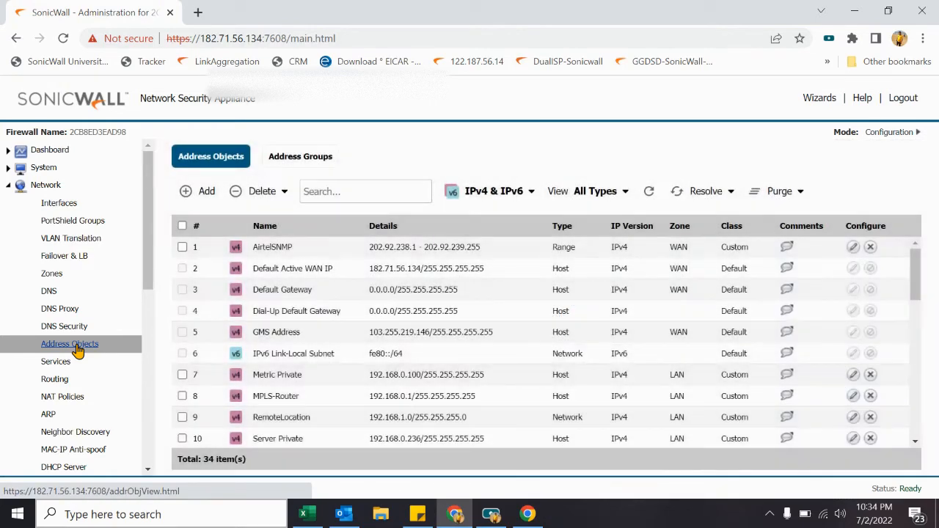
drag(146, 290, 151, 430)
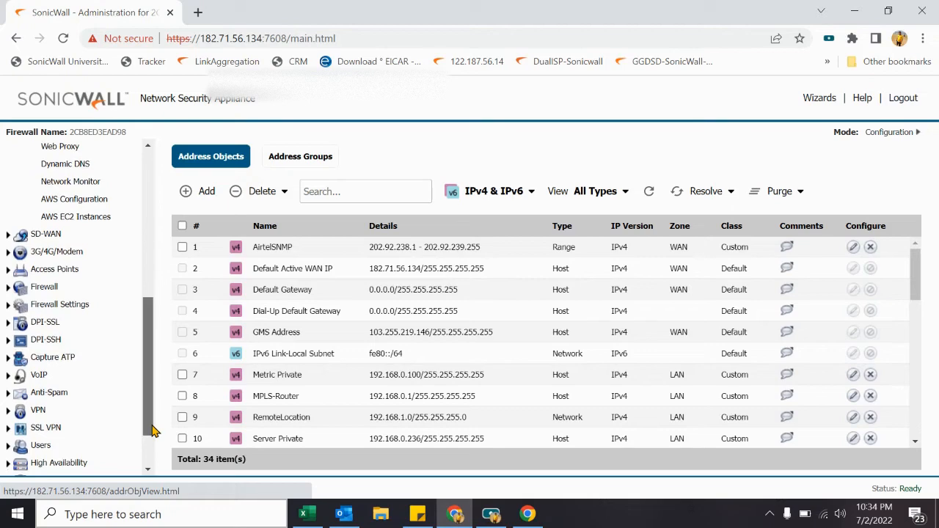
click(48, 290)
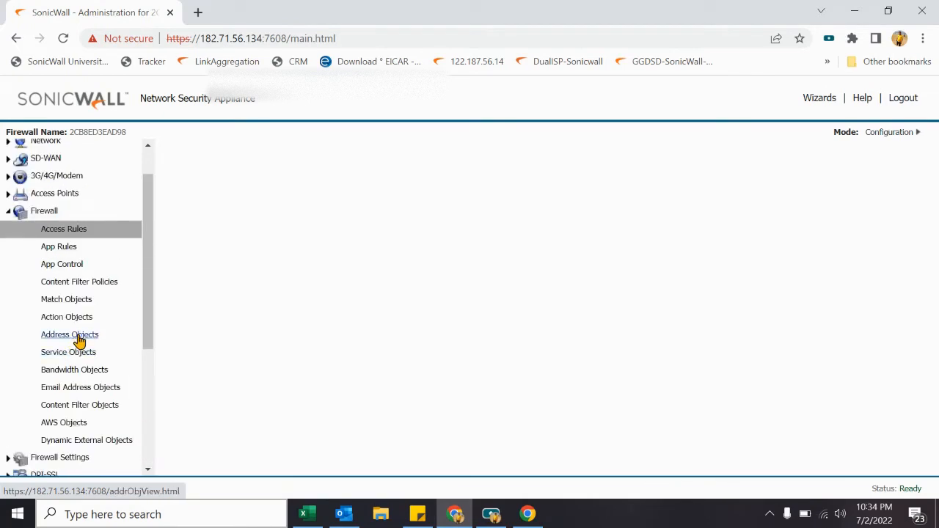
click(76, 337)
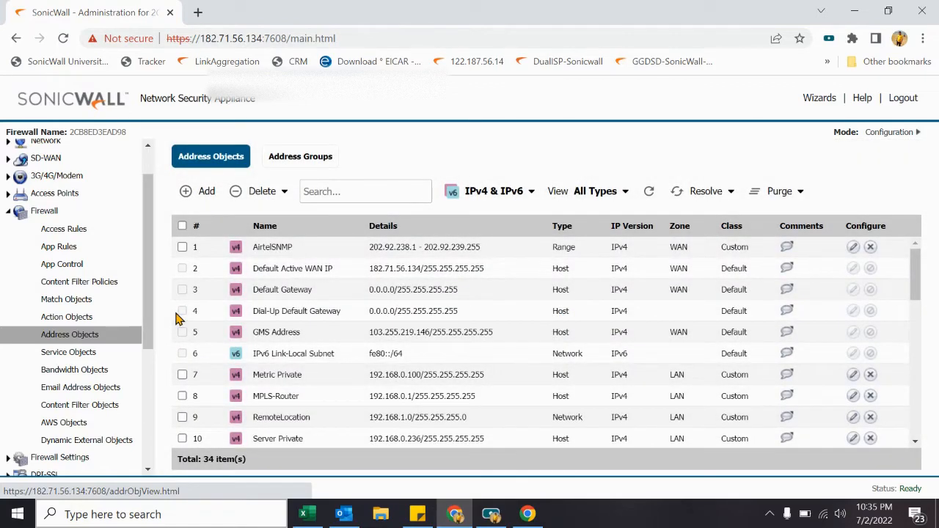
Step: Start a new address object and name it Test
click(195, 198)
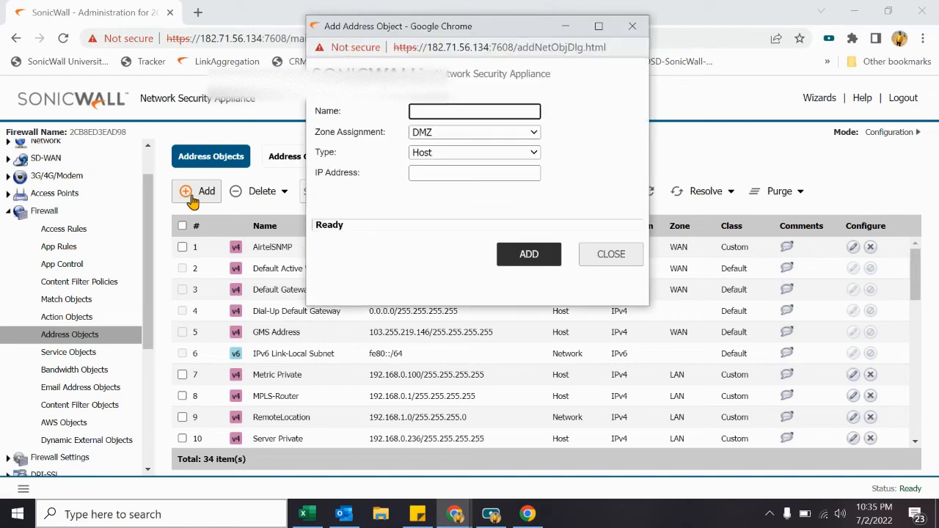
click(429, 111)
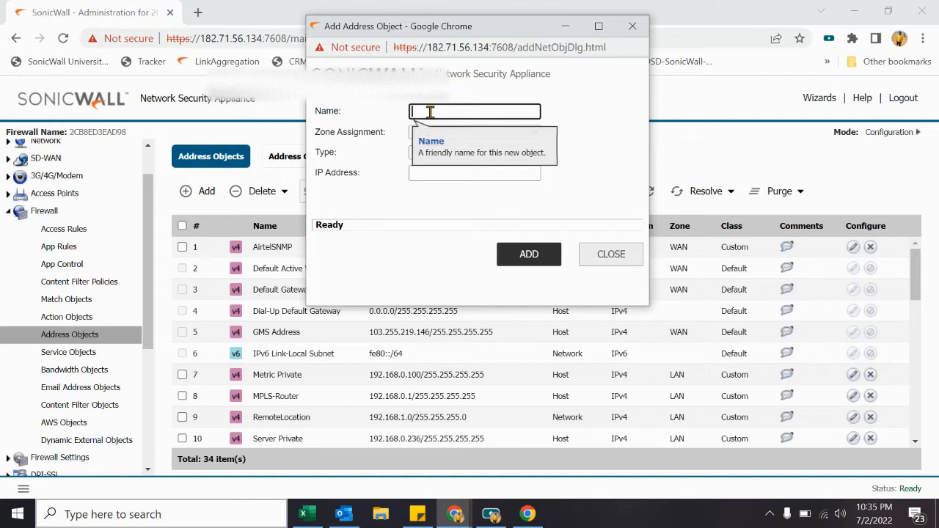
text(Test)
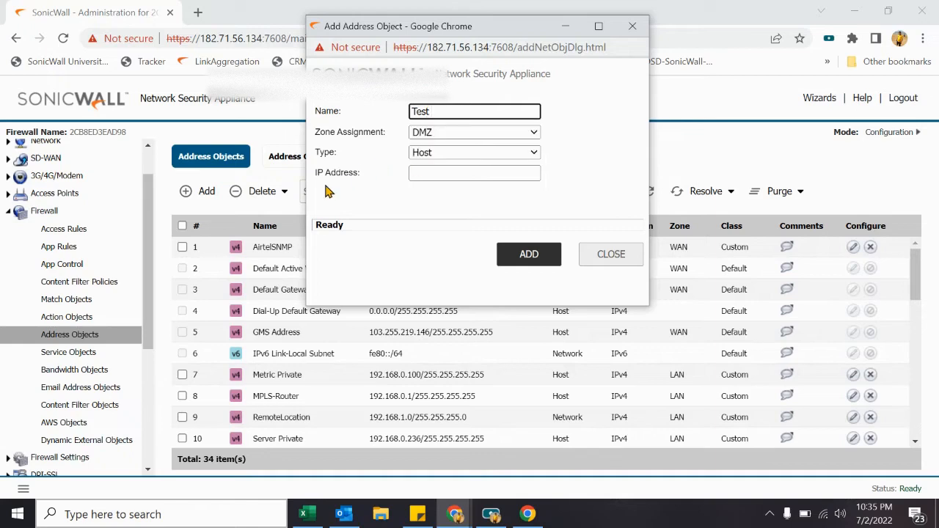
key(Tab)
click(478, 111)
key(Tab)
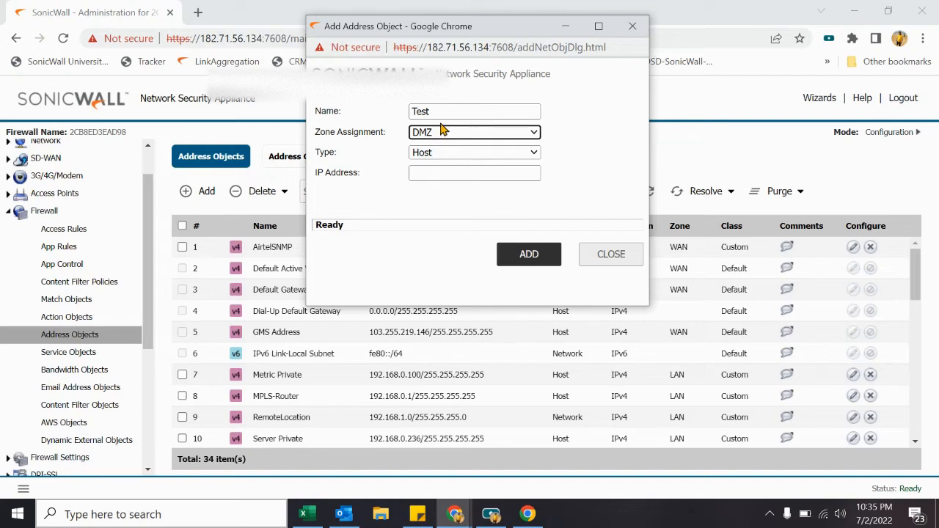
Step: Try the WAN, LAN and DMZ zones, leaving the zone at DMZ
click(433, 135)
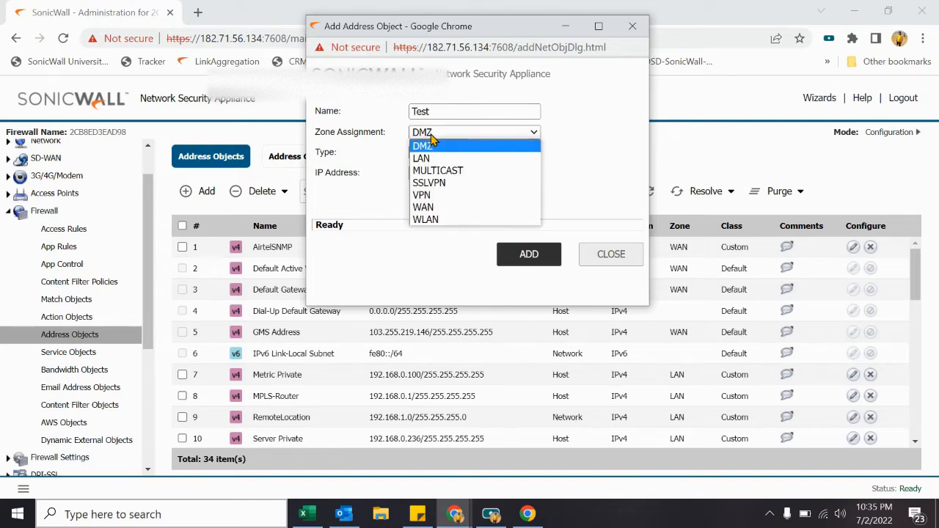
click(448, 207)
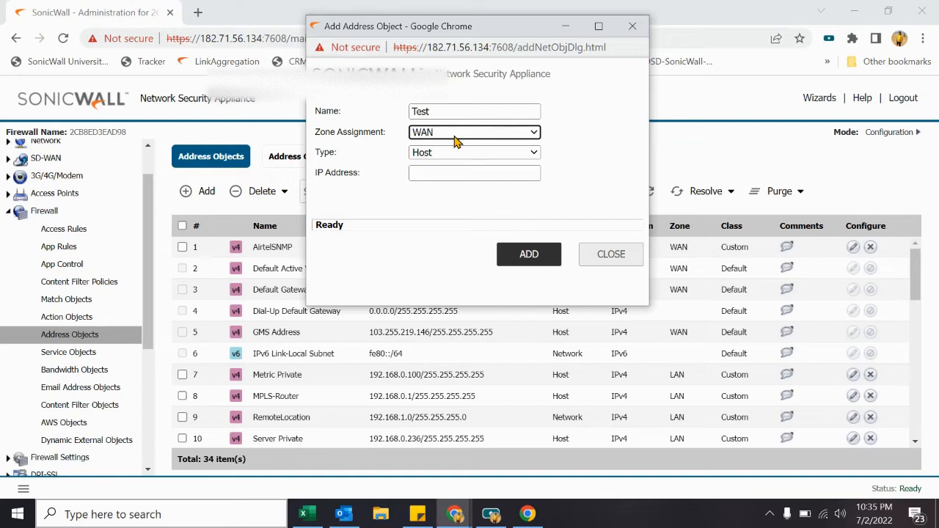
click(455, 140)
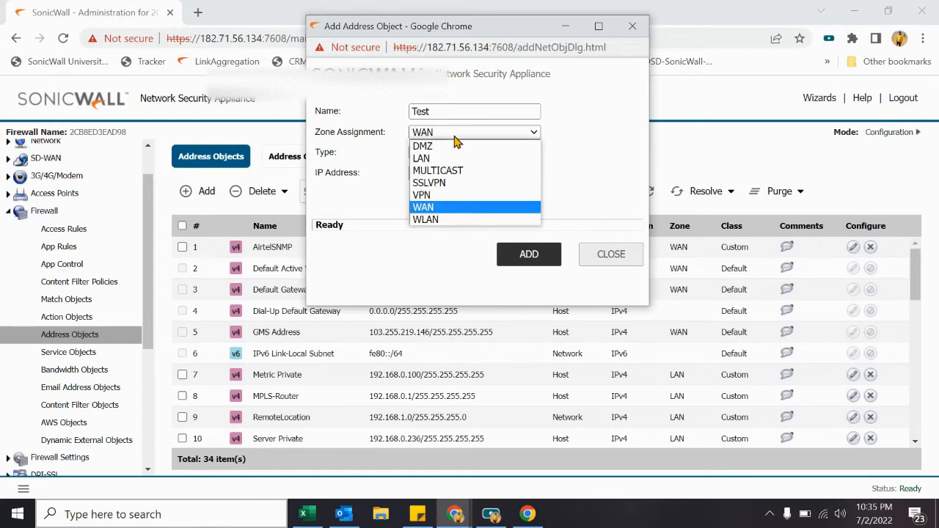
click(453, 157)
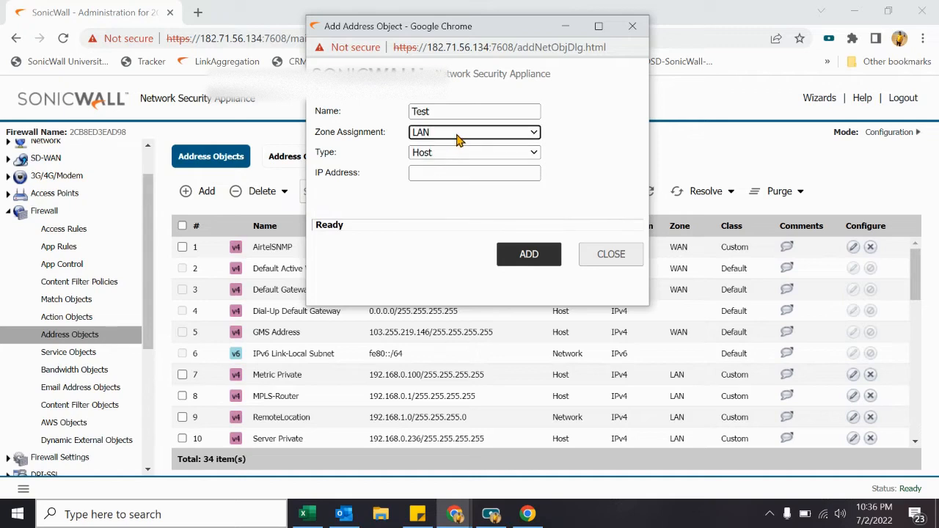
click(457, 139)
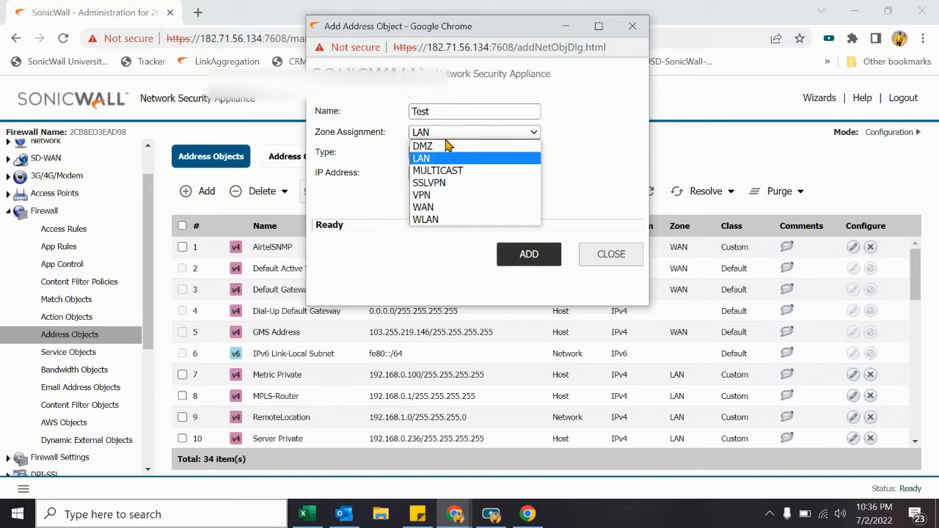
click(446, 147)
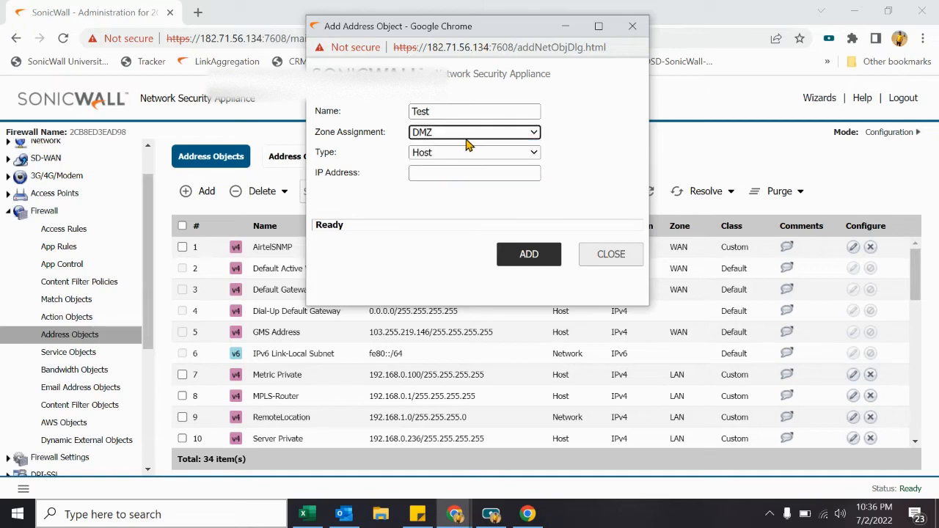
click(474, 138)
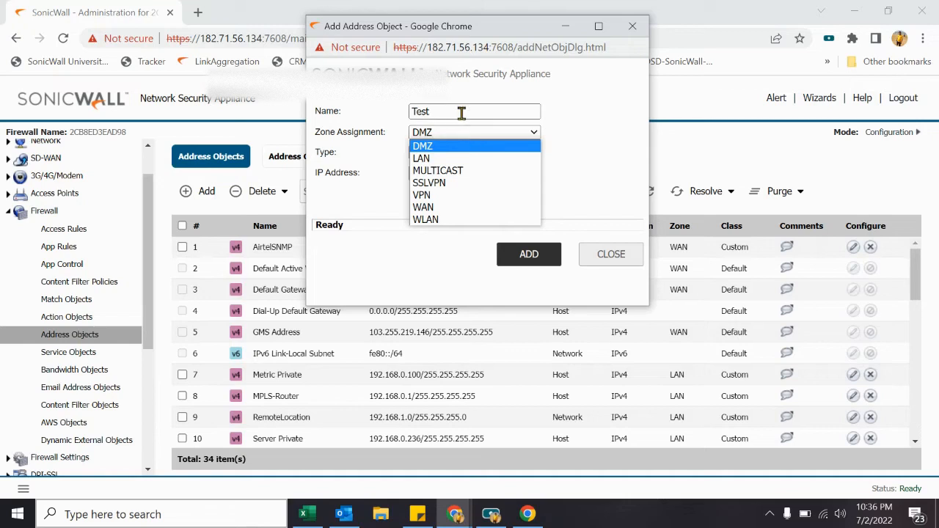
Step: Rename the address object from Test to google.com
click(461, 111)
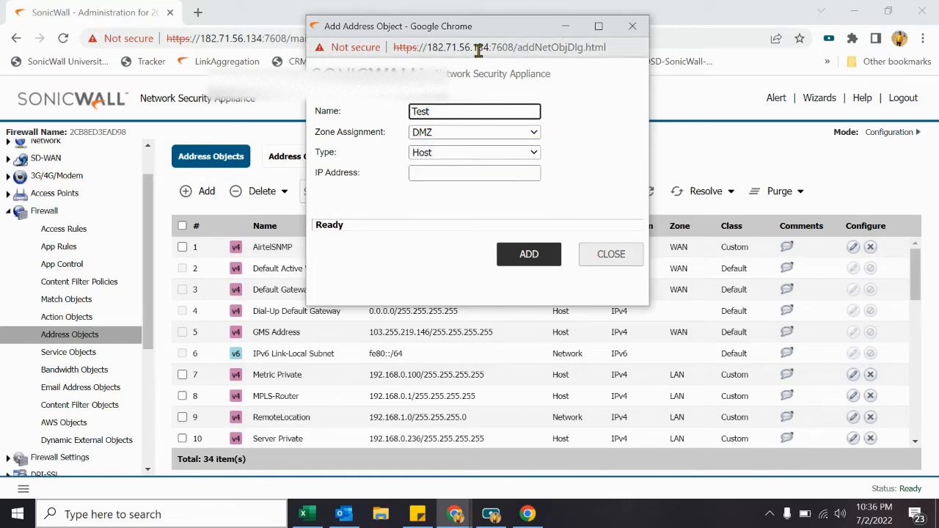
key(BackSpace)
key(BackSpace)
key(BackSpace)
key(BackSpace)
text(google.com)
key(Tab)
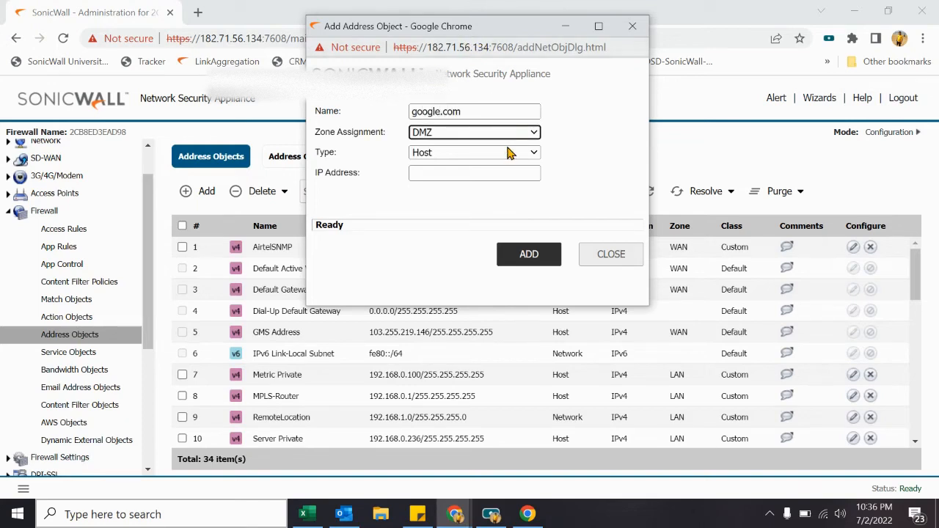
Step: Set the google.com object's zone to WAN, keeping the type as Host
click(453, 135)
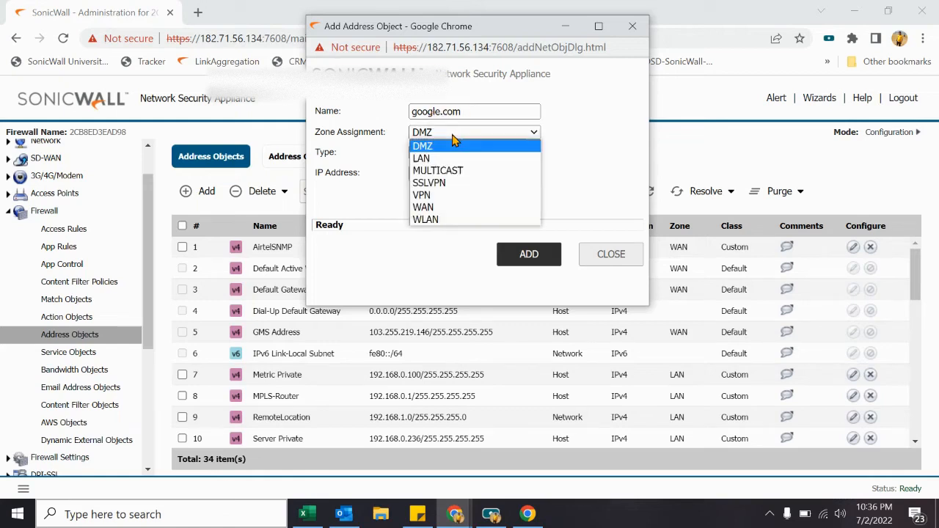
click(427, 208)
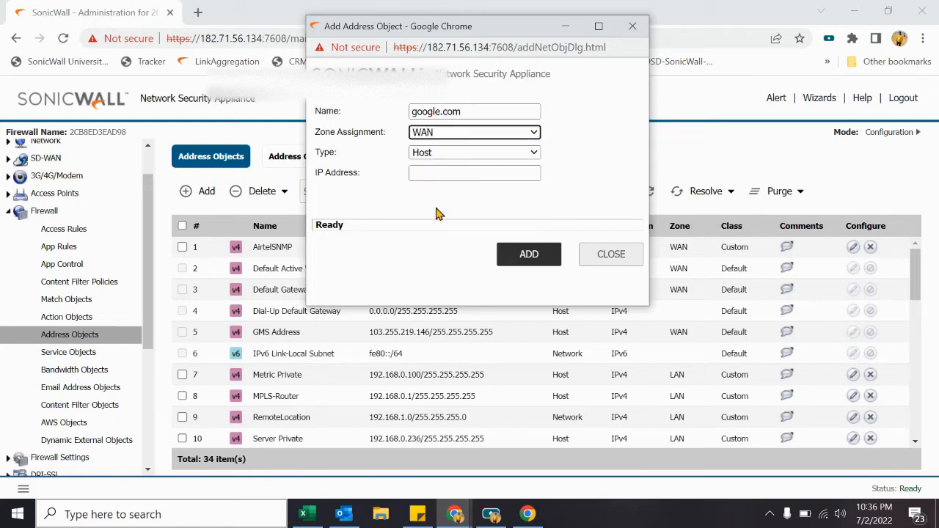
click(452, 155)
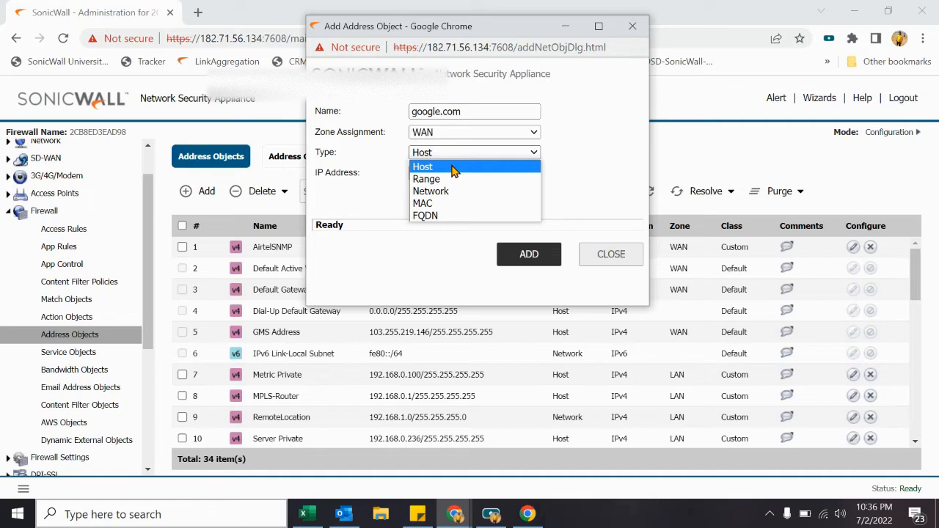
click(454, 167)
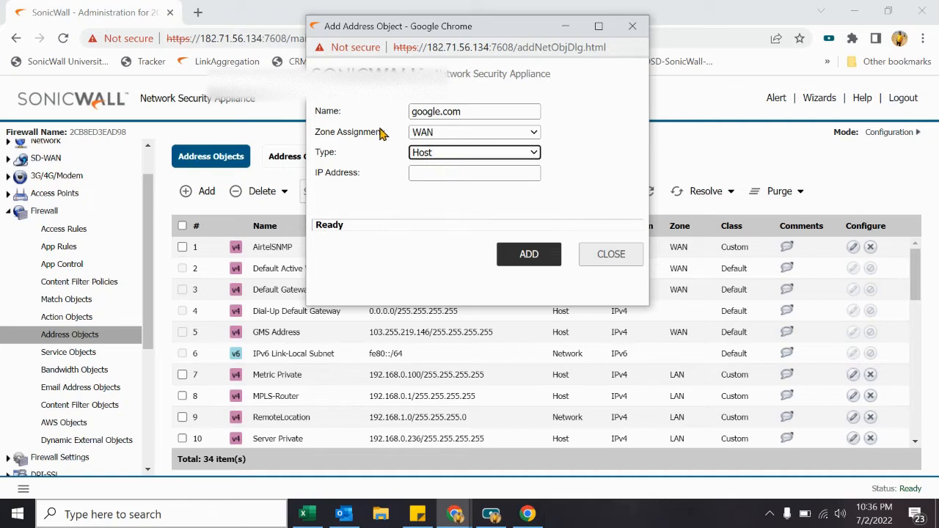
Step: Enter a test host IP of 1.1.1.1, then clear it
click(420, 175)
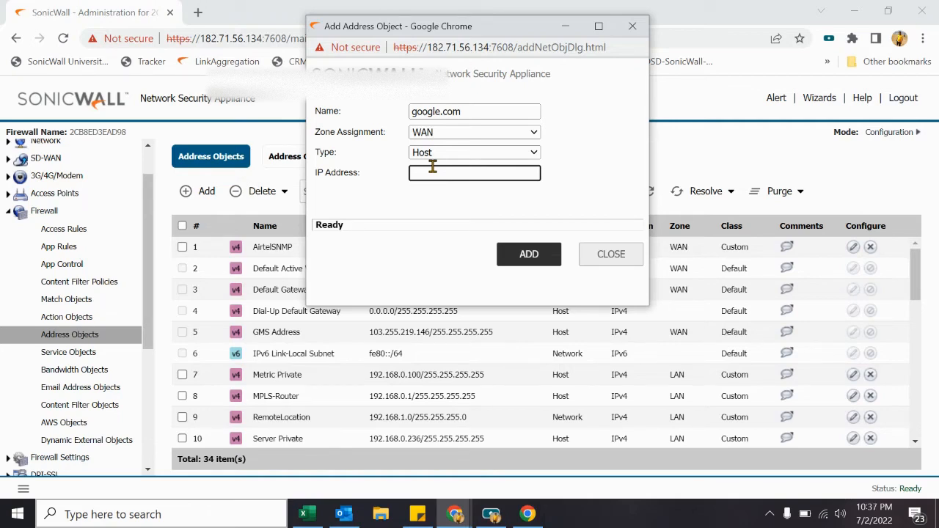
text(1.1.1.1)
key(BackSpace)
key(BackSpace)
key(BackSpace)
key(BackSpace)
key(BackSpace)
key(BackSpace)
key(BackSpace)
key(shift+Tab)
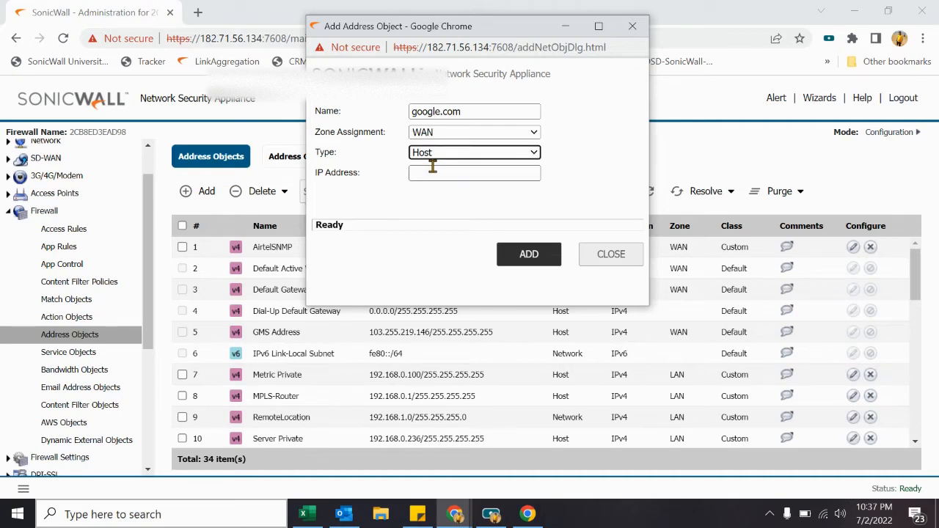
Step: Change the type to Range, from 192.168.1.2 to 192.168.1.10
click(446, 150)
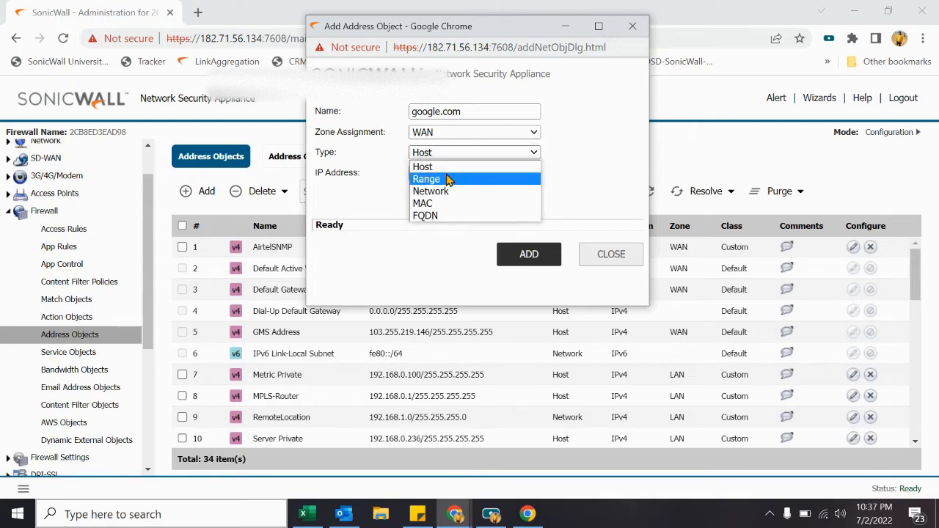
click(450, 179)
click(447, 172)
text(192)
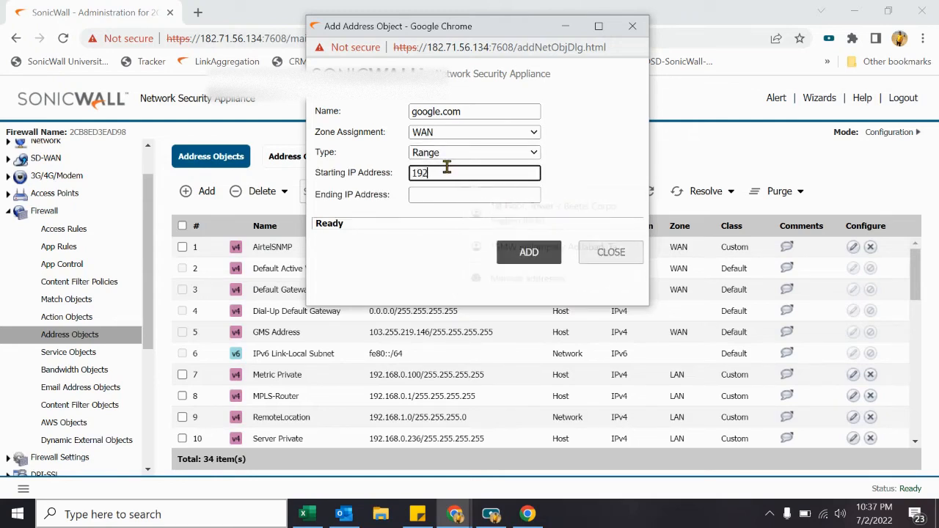
text(.168.1.)
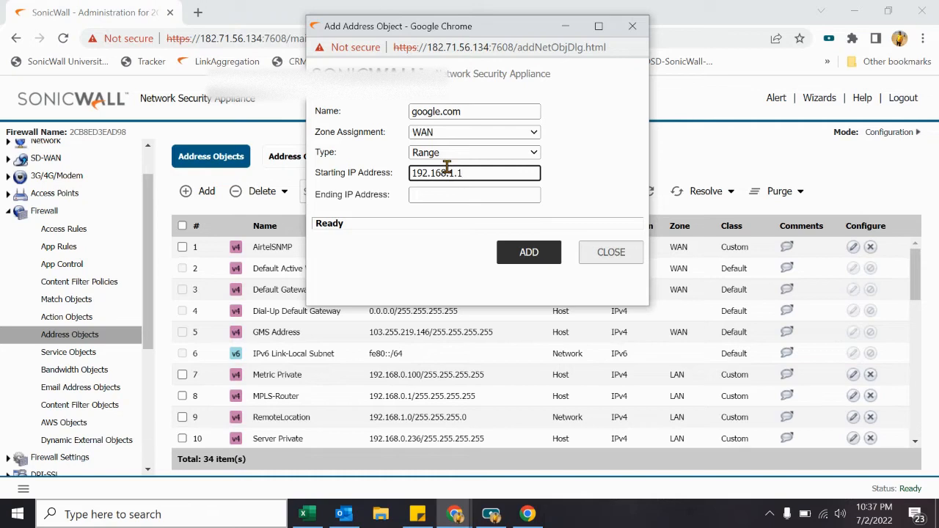
text(2)
key(Tab)
text(192.1)
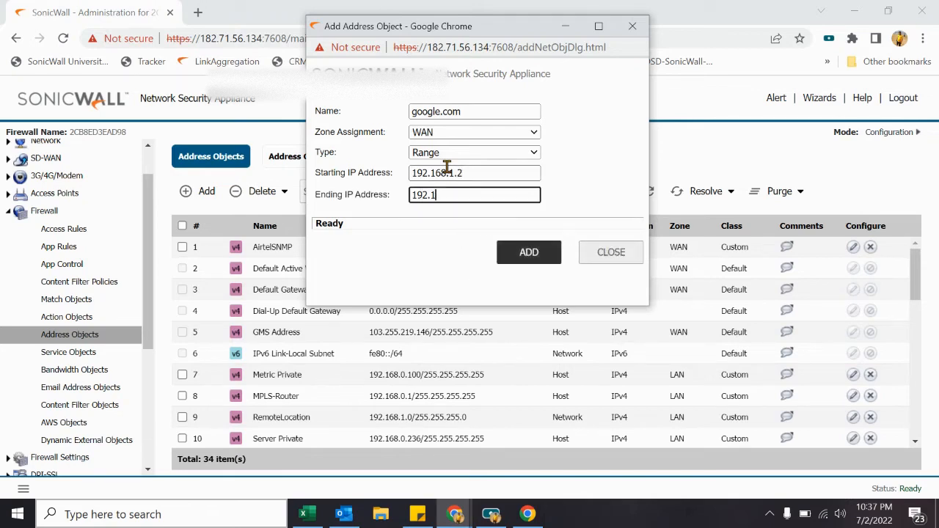
text(68.1.10)
Step: Switch the type to Network 192.168.1.0 with netmask 255.255.255.0
click(484, 155)
click(476, 192)
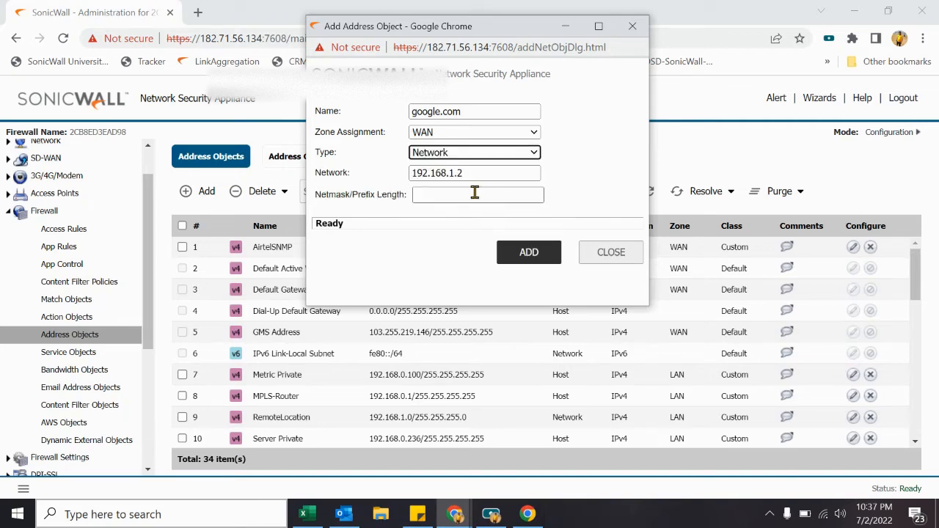
click(482, 172)
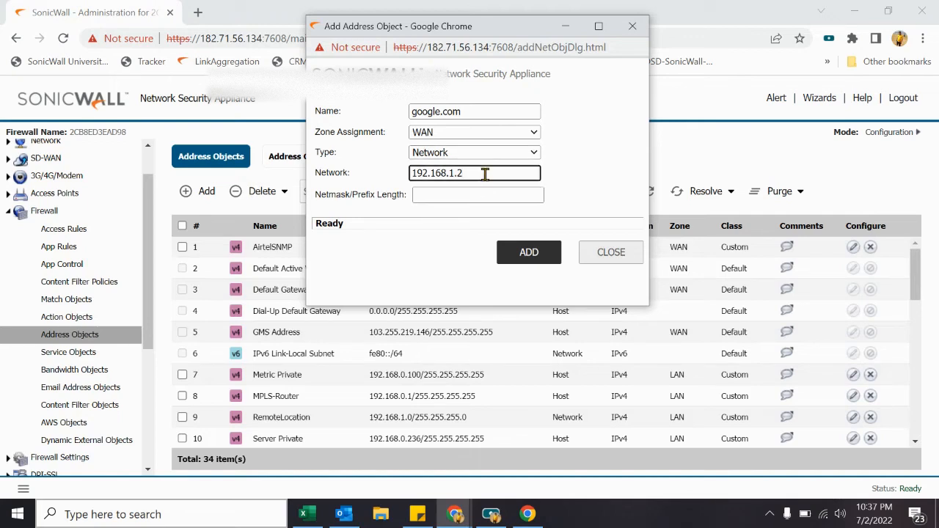
key(BackSpace)
text(0)
key(Tab)
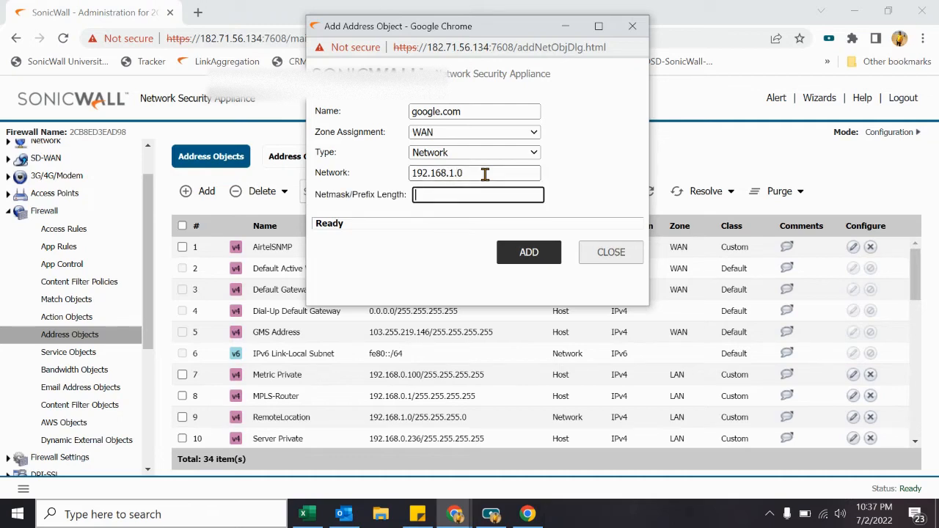
text(255.255.255.0)
Step: Change the type to MAC and select the carried-over value in the MAC Address field
click(485, 173)
click(514, 152)
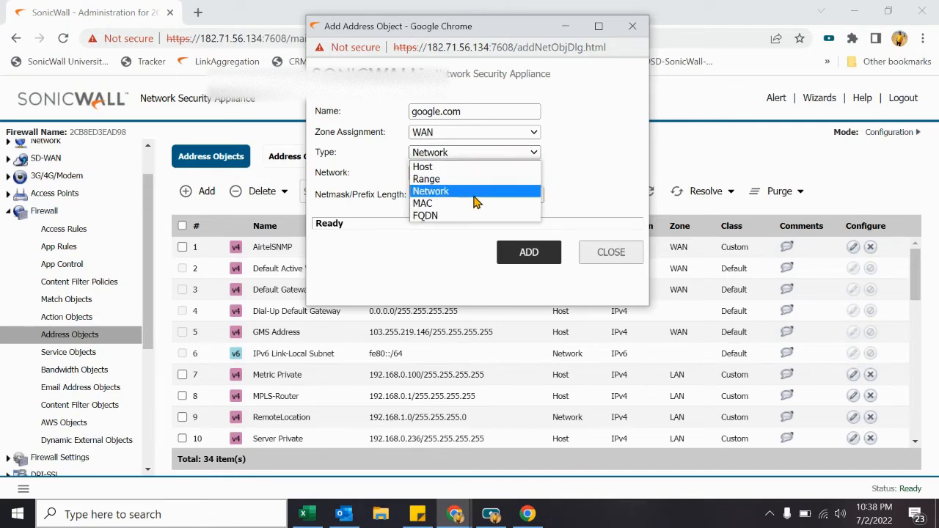
click(470, 204)
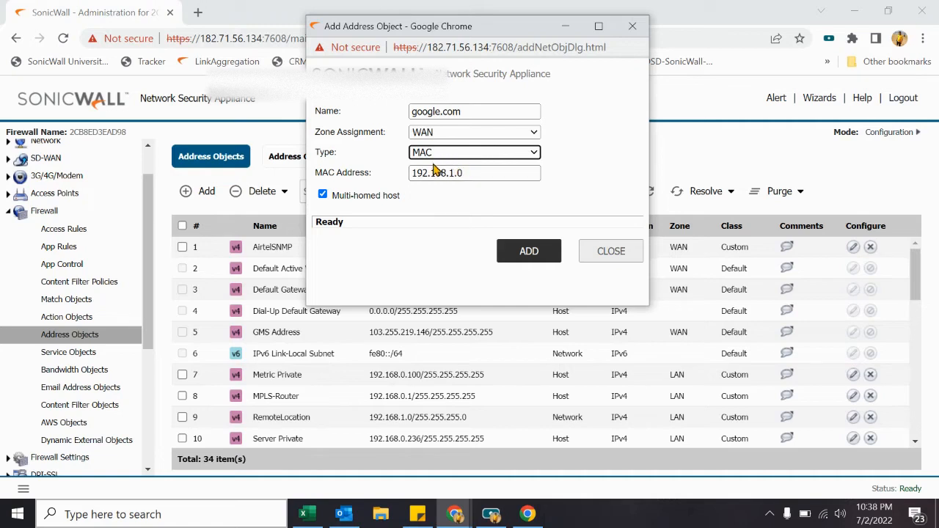
click(478, 174)
drag(478, 174, 353, 172)
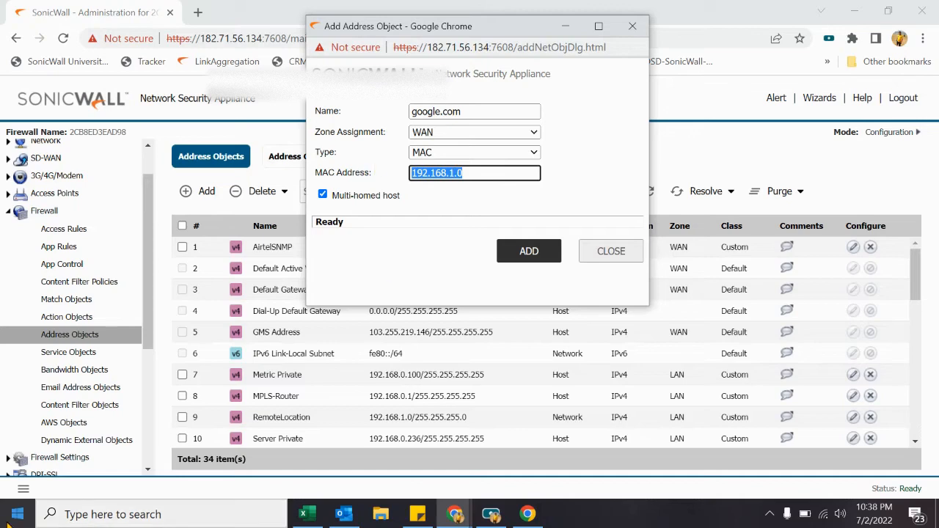
Step: Launch ncpa.cpl and show the Wi-Fi adapter's details, highlighting its Physical Address
right_click(15, 516)
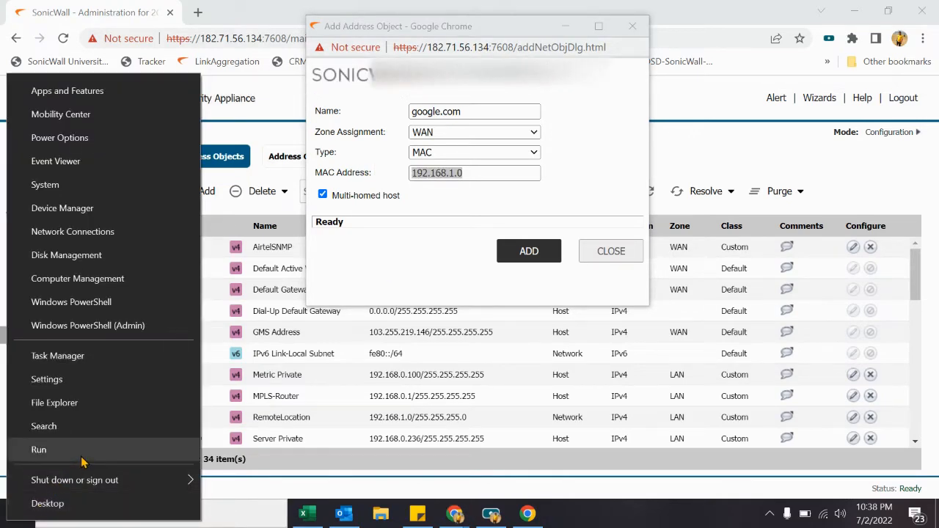
click(81, 459)
text(ncpa.cp)
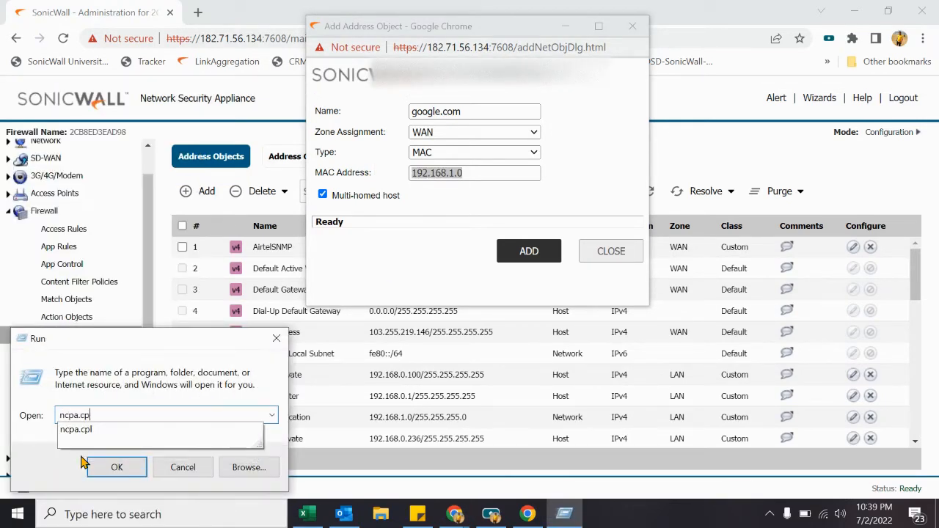
text(l)
key(Return)
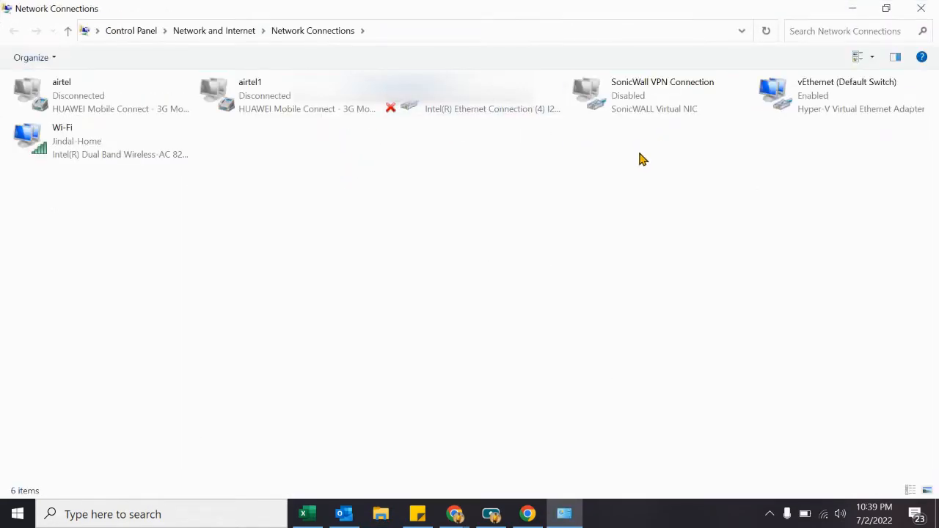
right_click(93, 152)
click(156, 194)
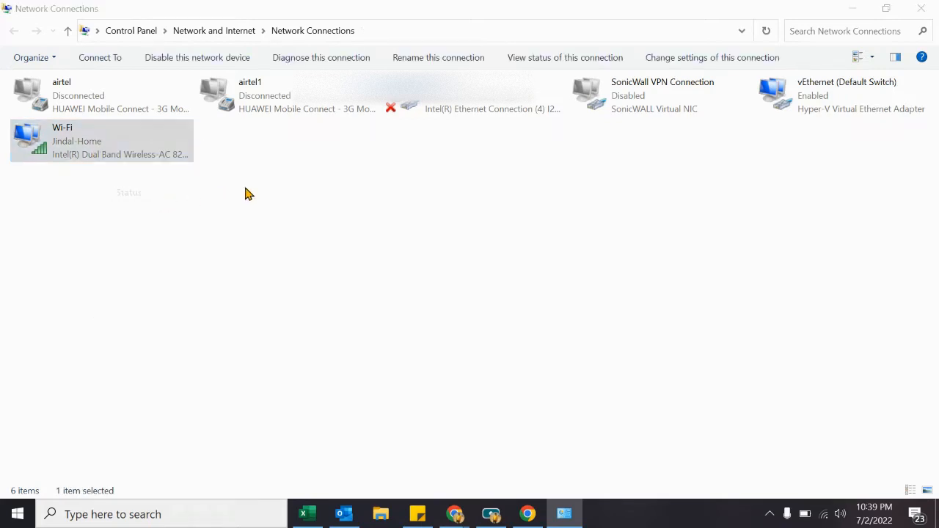
click(389, 274)
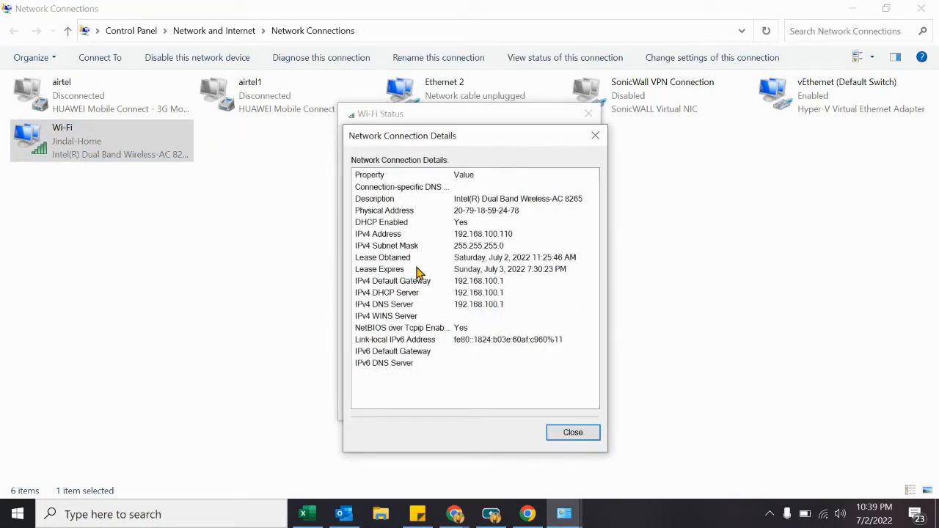
click(507, 211)
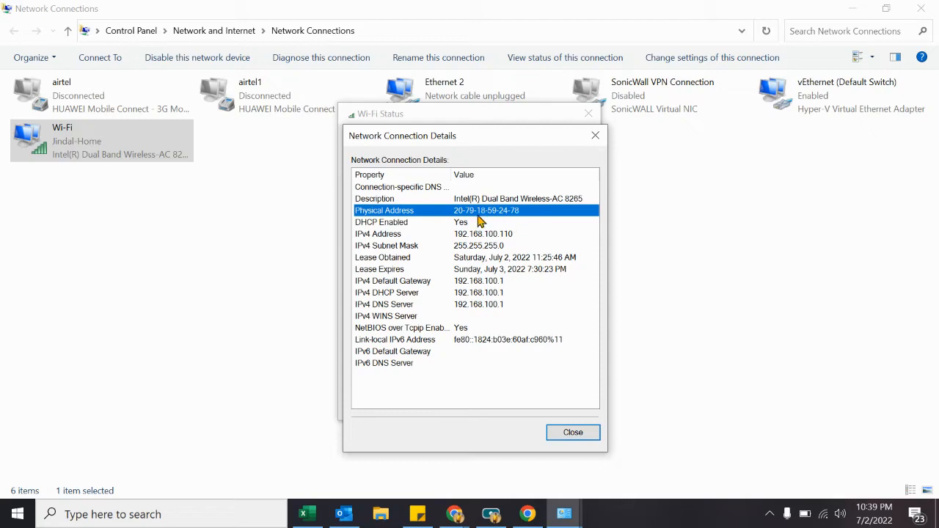
Step: Close the Wi-Fi details and status windows and launch cmd from Run
click(590, 435)
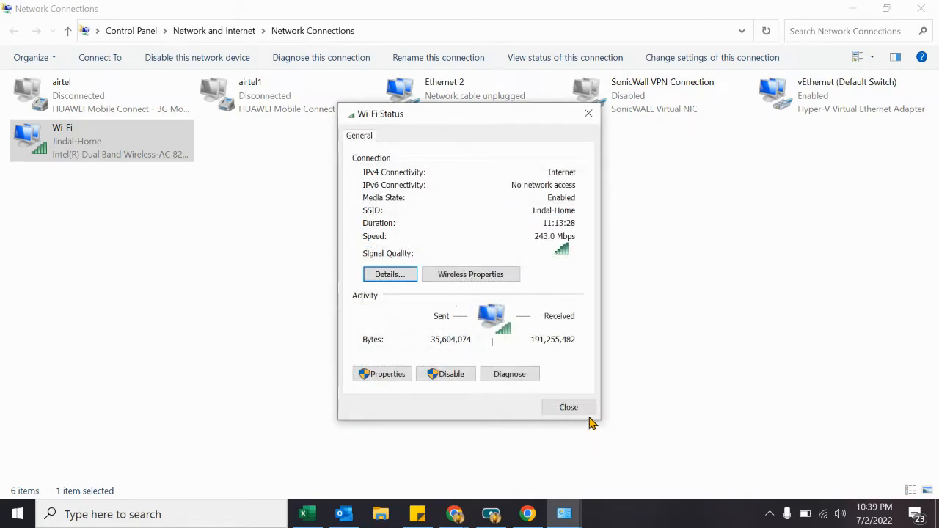
click(590, 416)
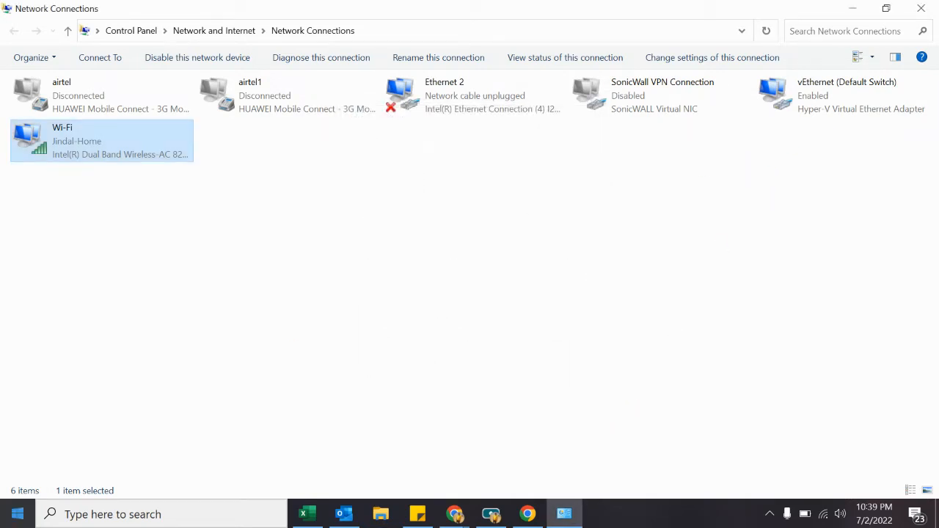
right_click(18, 514)
click(67, 459)
text(cmd)
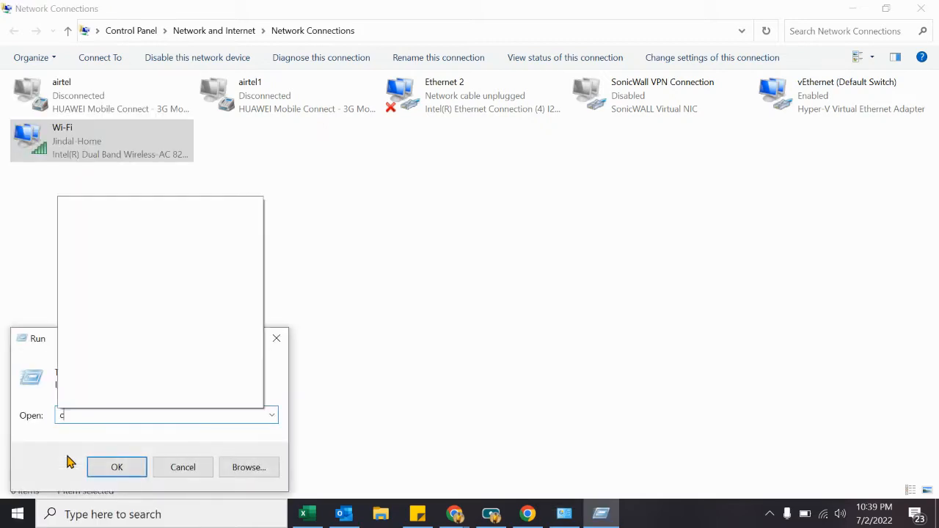
key(Return)
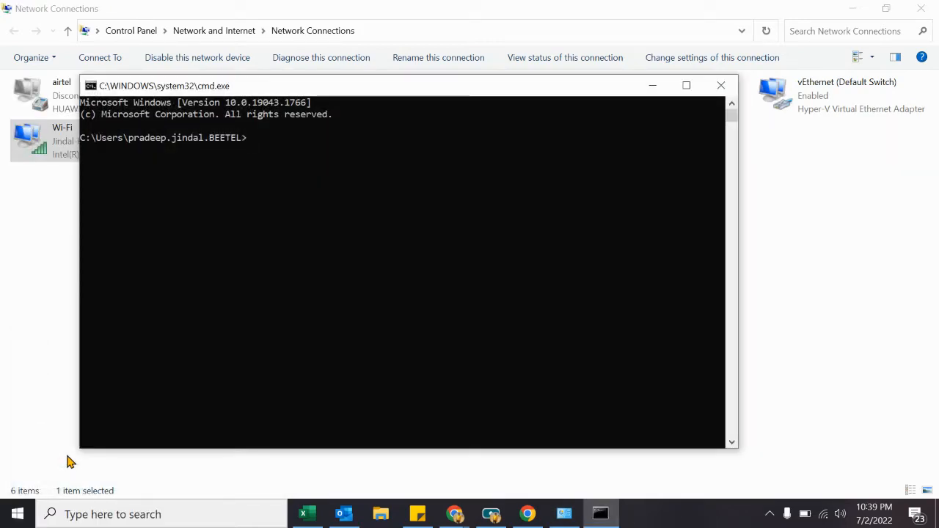
Step: Run ipconfig /all, highlight the Wi-Fi physical address, and minimize Command Prompt
text(ipconfig /all)
key(Return)
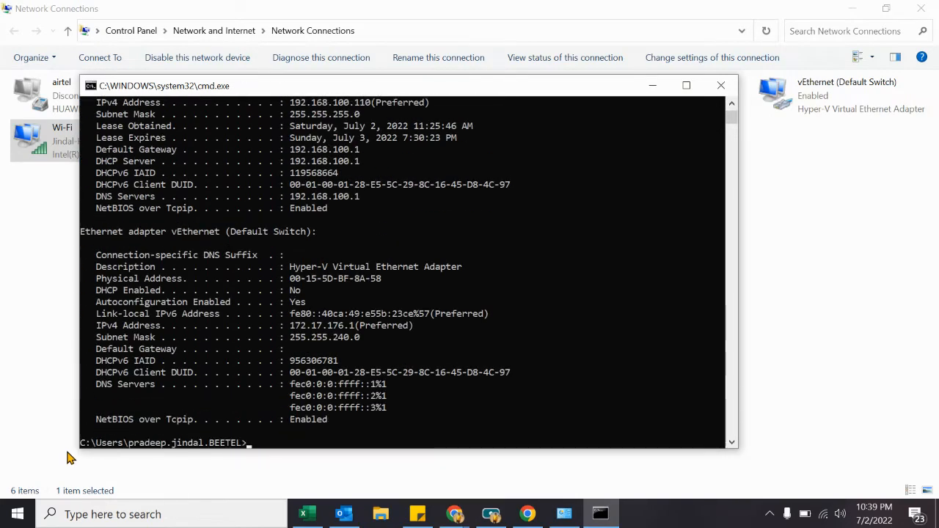
scroll(277, 384, up, 4)
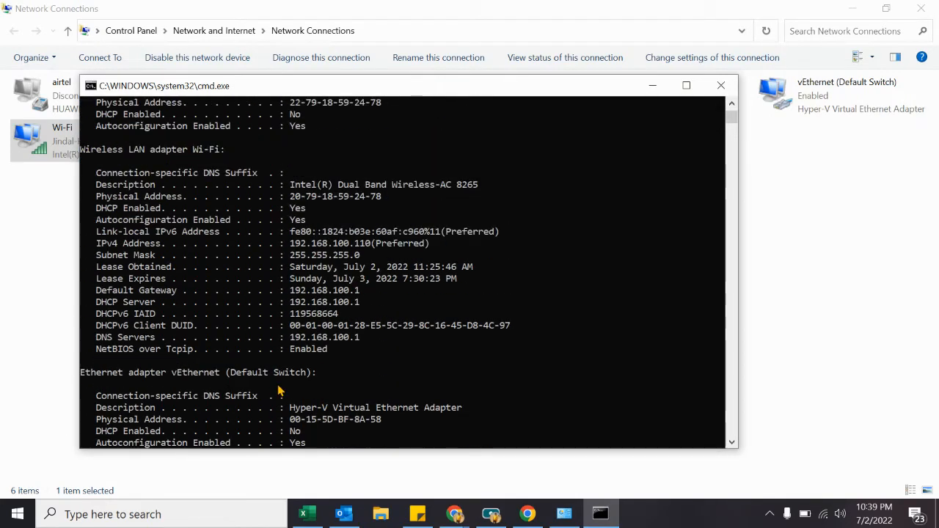
scroll(278, 383, up, 2)
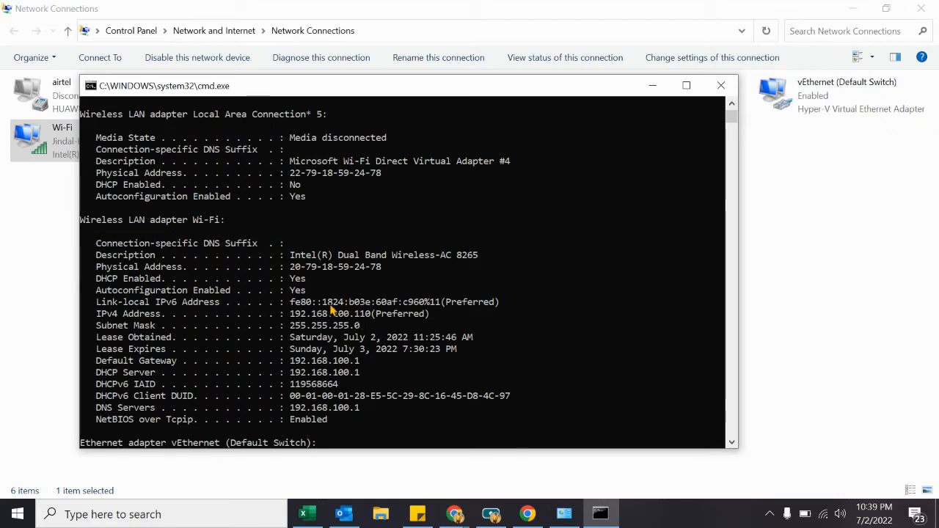
drag(384, 268, 295, 270)
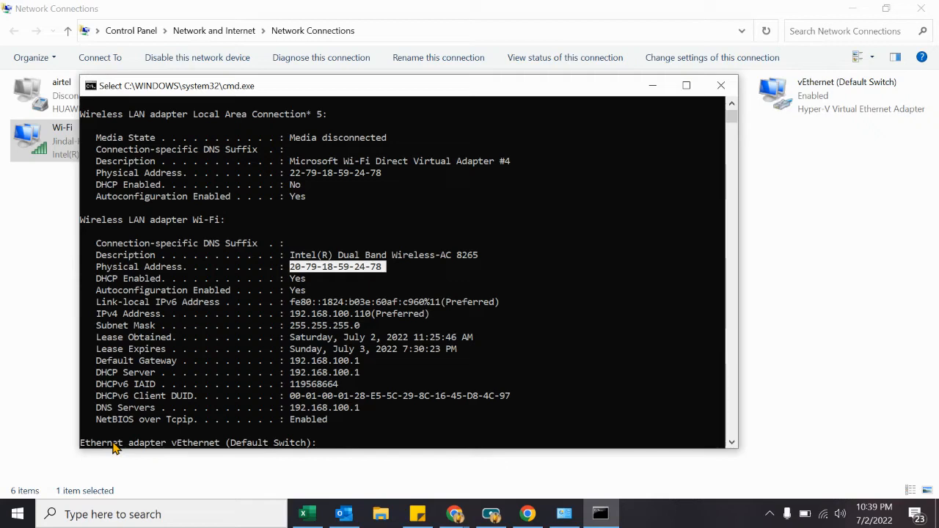
click(649, 86)
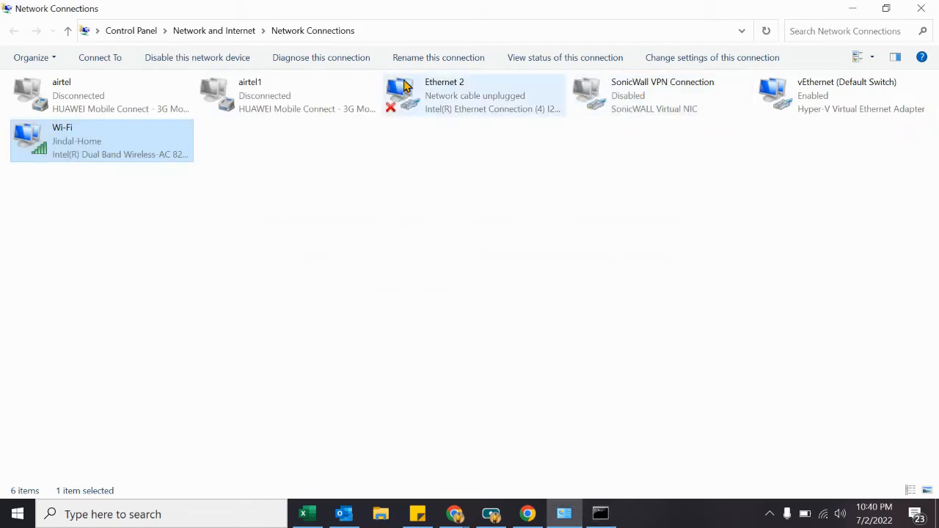
Step: Set the object's type to FQDN with hostname google.com and add it
click(921, 9)
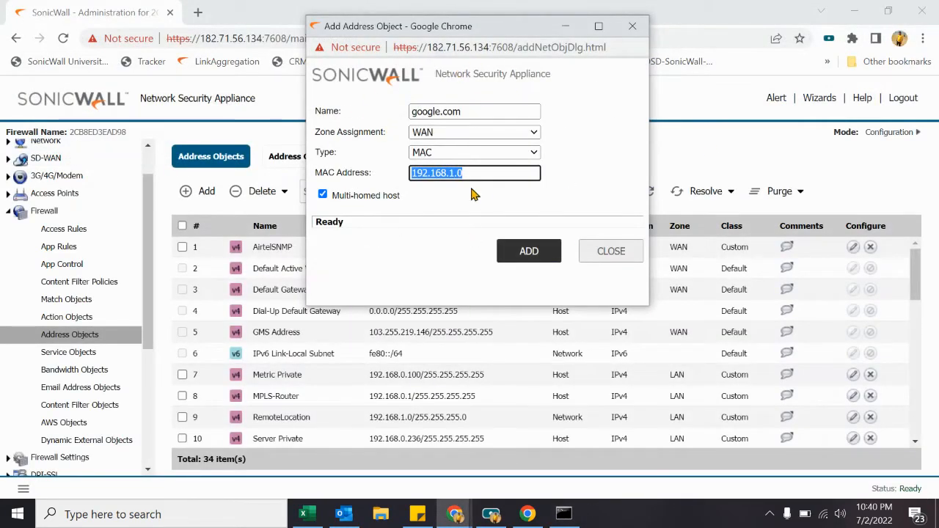
click(488, 155)
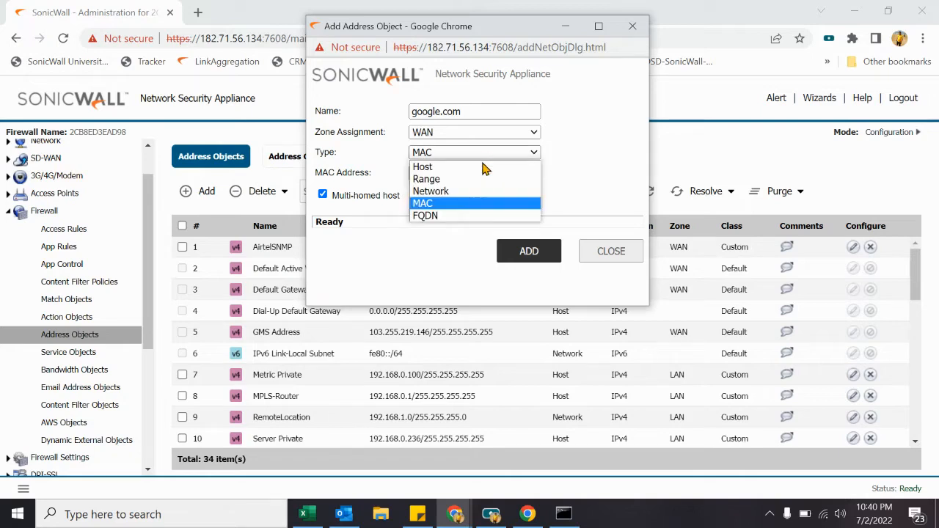
click(463, 217)
triple_click(484, 173)
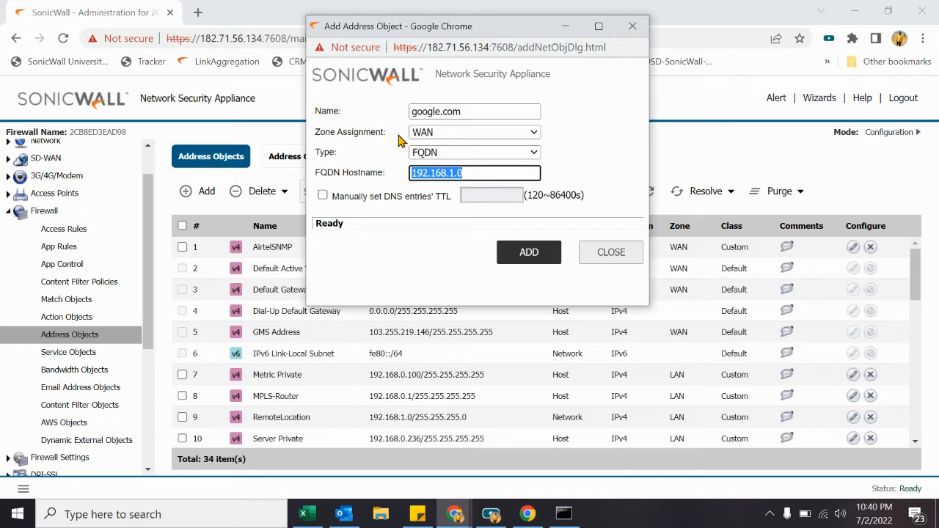
text(goog)
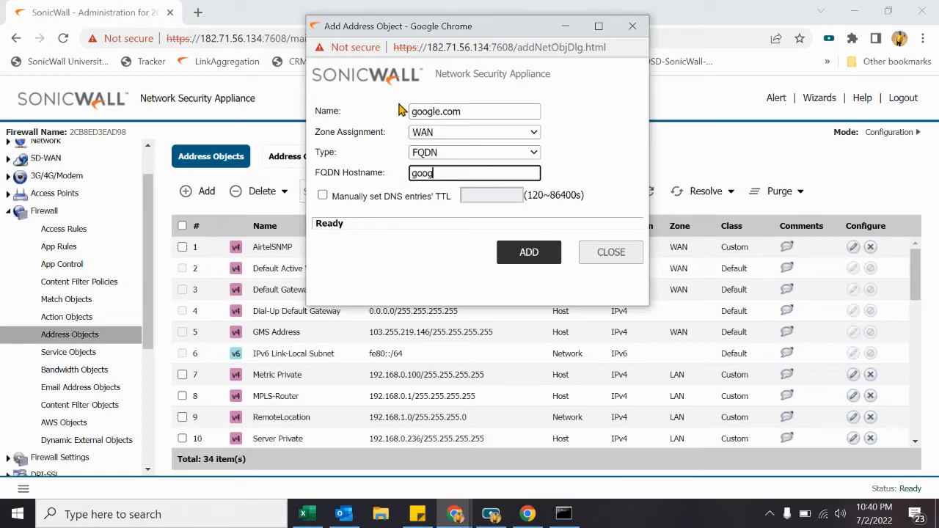
text(le.com)
click(529, 252)
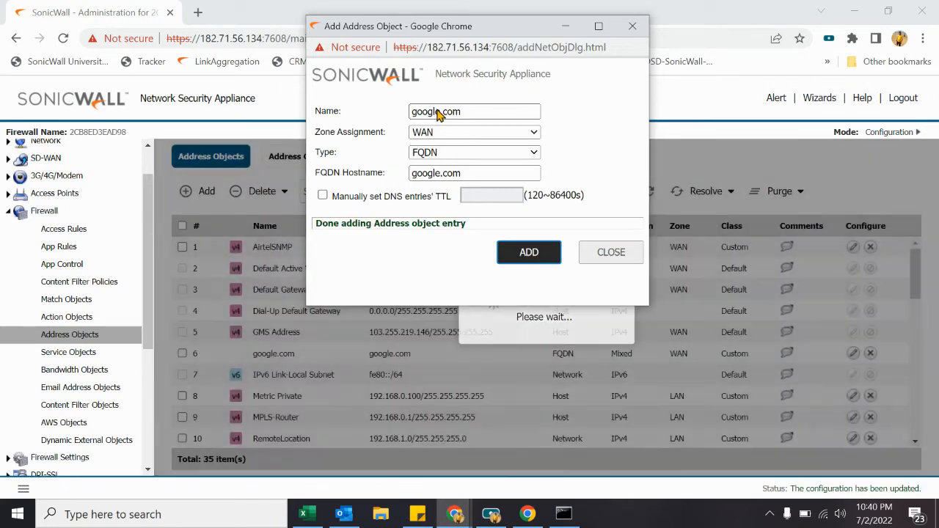
Step: Add a second FQDN object named yahoo.com, then close the dialog
click(439, 115)
key(BackSpace)
key(BackSpace)
key(BackSpace)
key(BackSpace)
key(BackSpace)
key(BackSpace)
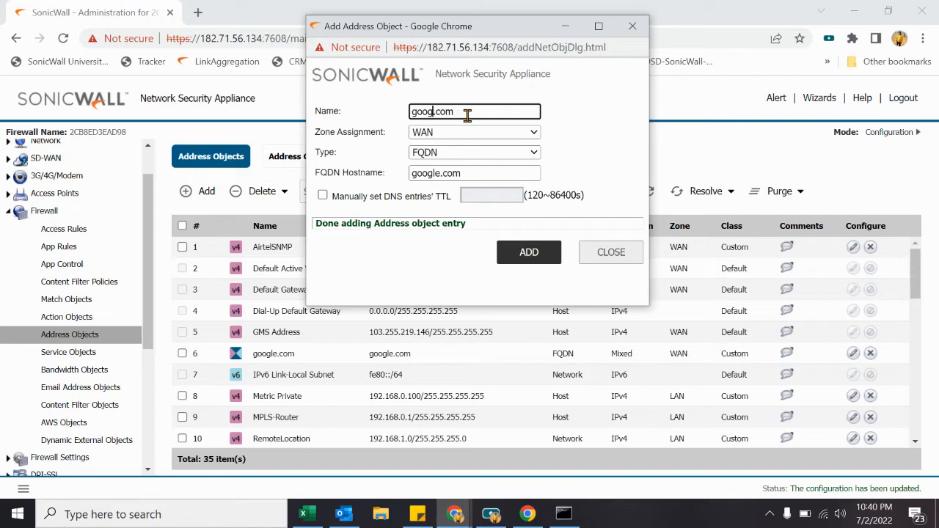
text(yahoo)
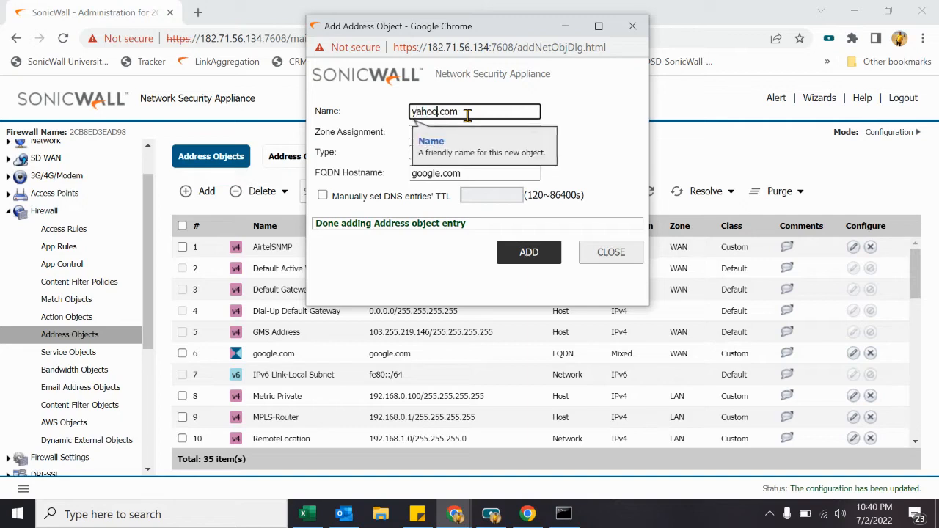
click(441, 174)
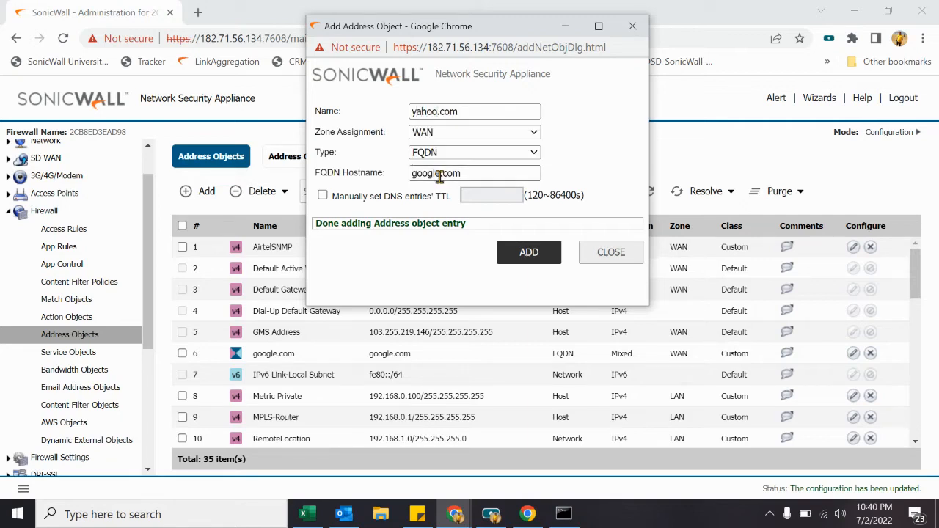
key(BackSpace)
key(BackSpace)
key(BackSpace)
key(BackSpace)
key(BackSpace)
key(BackSpace)
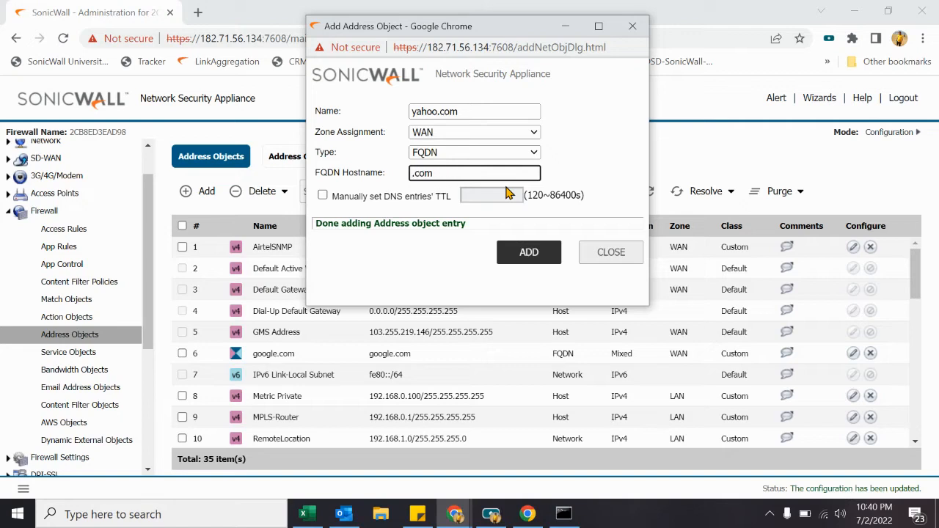
text(yahoo)
click(528, 252)
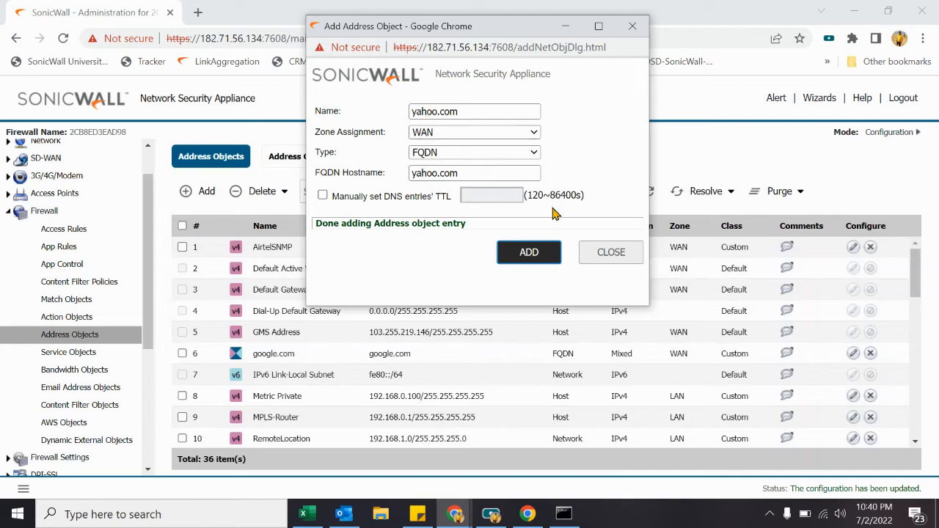
click(611, 252)
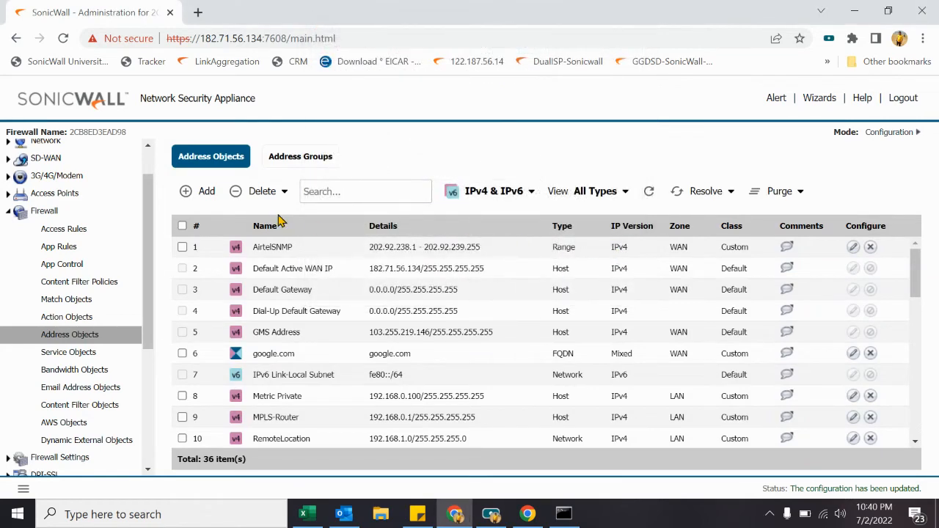
Step: Start a new address group named FQDN-group
click(316, 159)
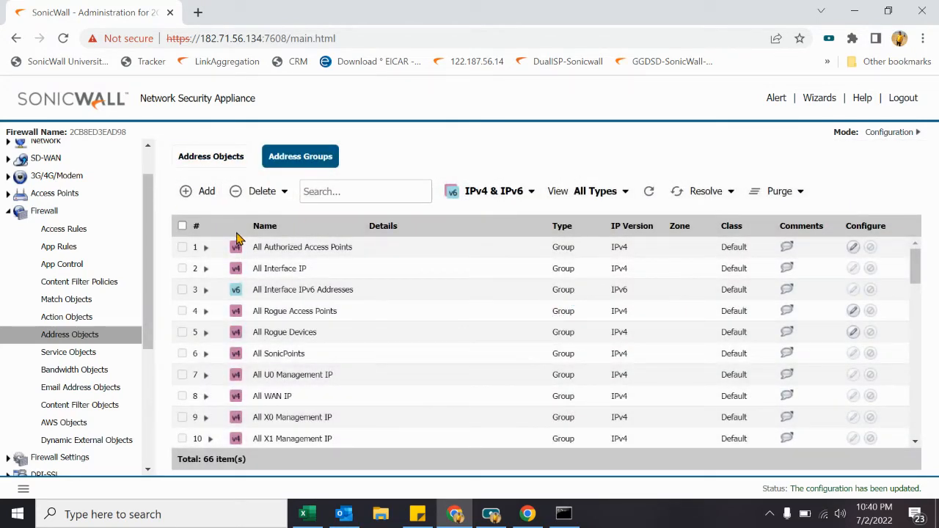
click(203, 194)
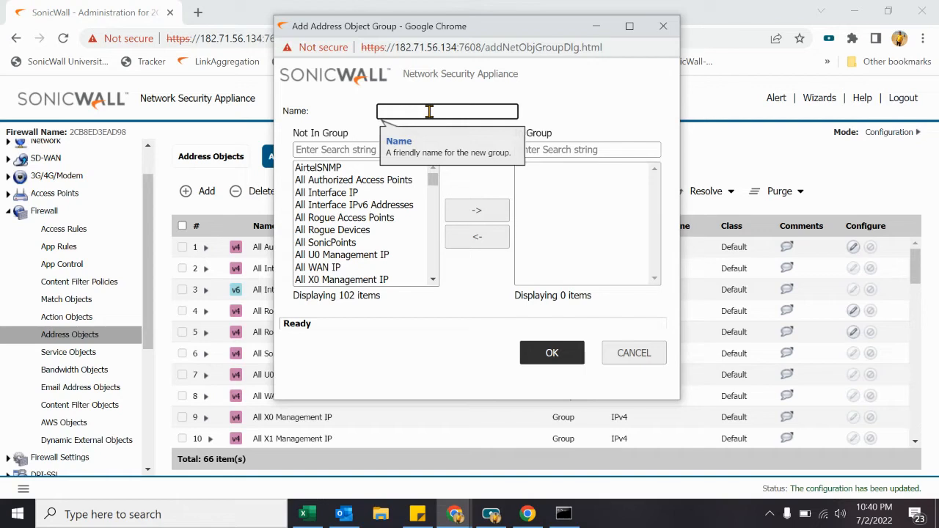
text(FQDN-group)
key(Tab)
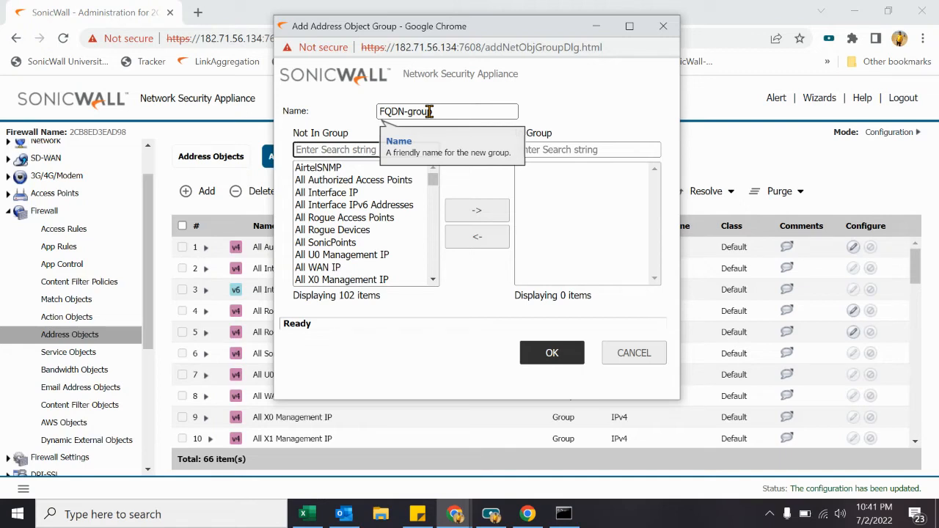
Step: Add google.com and yahoo.com to the group and save it
text(googl)
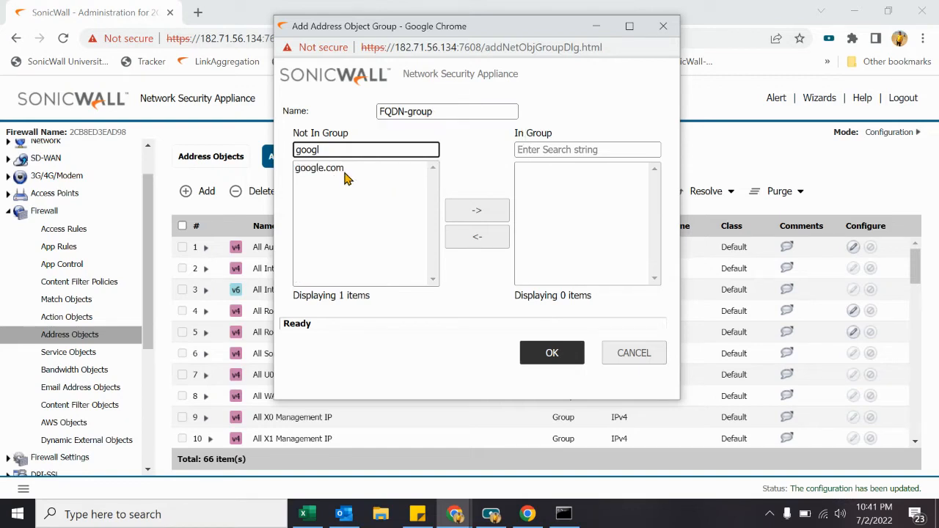
click(344, 171)
click(455, 212)
double_click(330, 149)
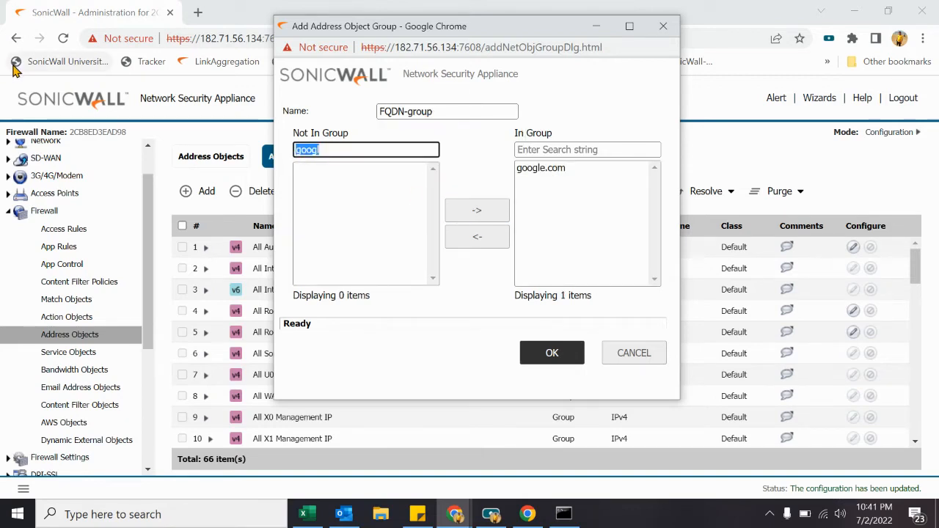
text(yah)
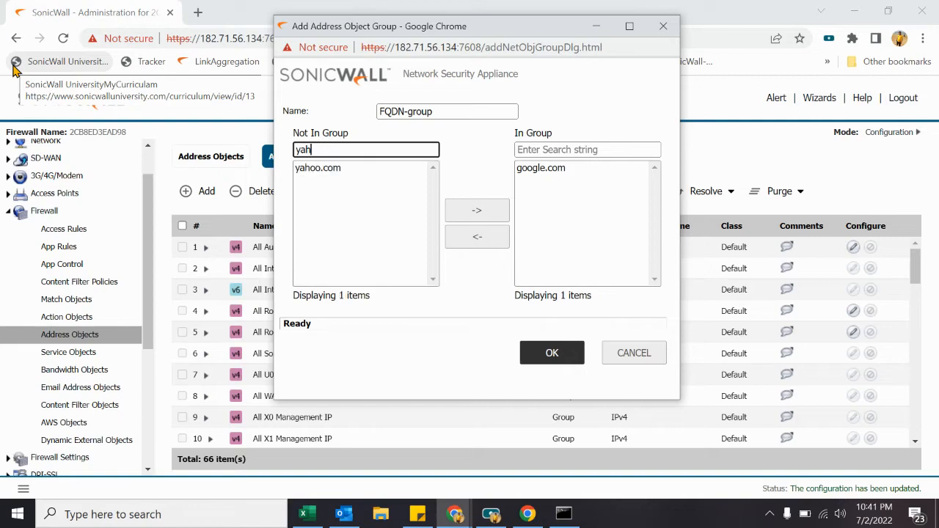
text(o)
click(345, 170)
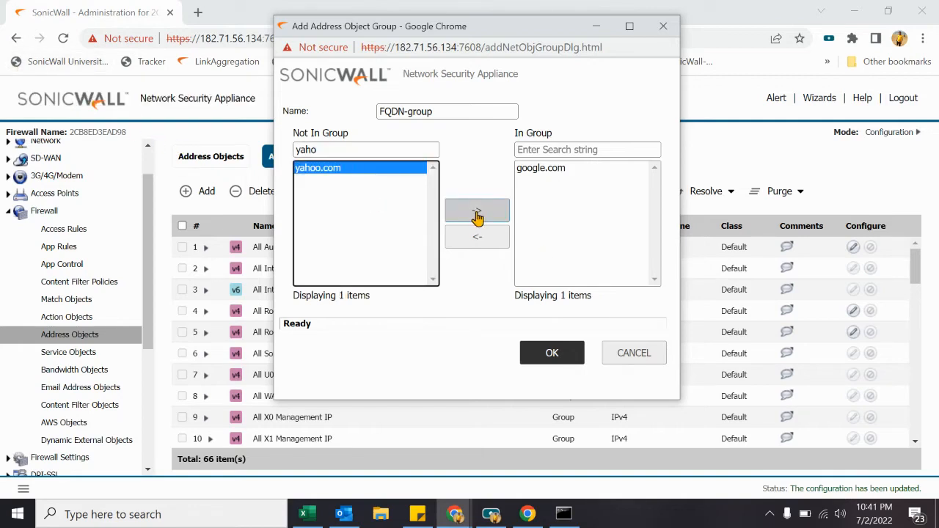
click(477, 212)
click(583, 353)
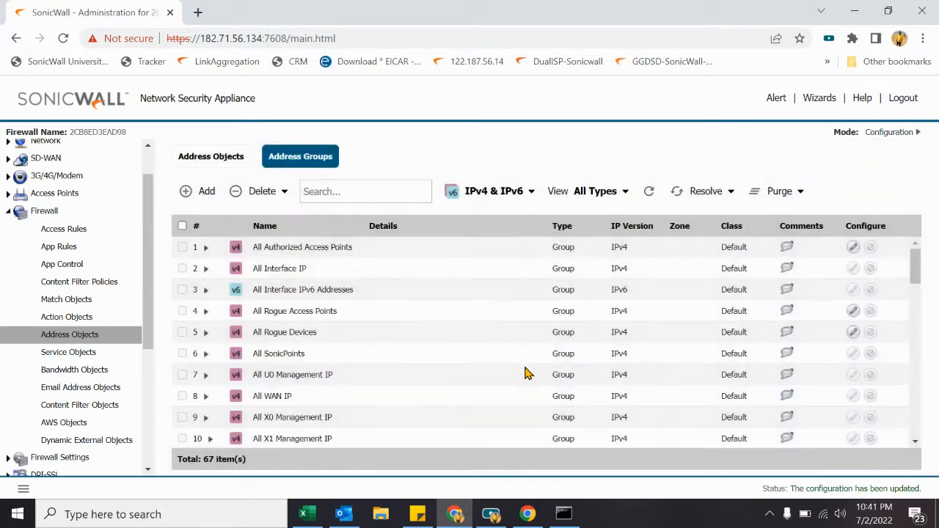
Step: Filter address groups to Custom, verify FQDN-group's members, then list the address objects
click(376, 184)
click(593, 196)
click(579, 269)
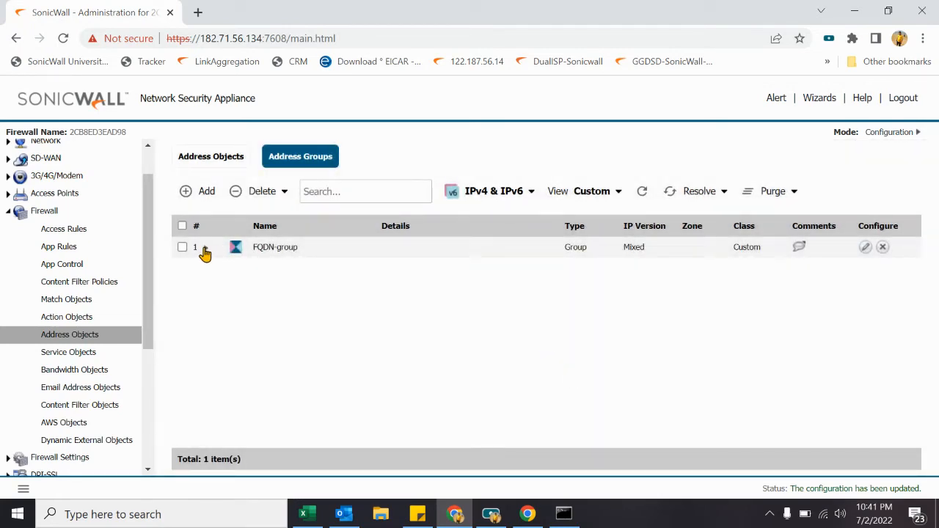
click(206, 248)
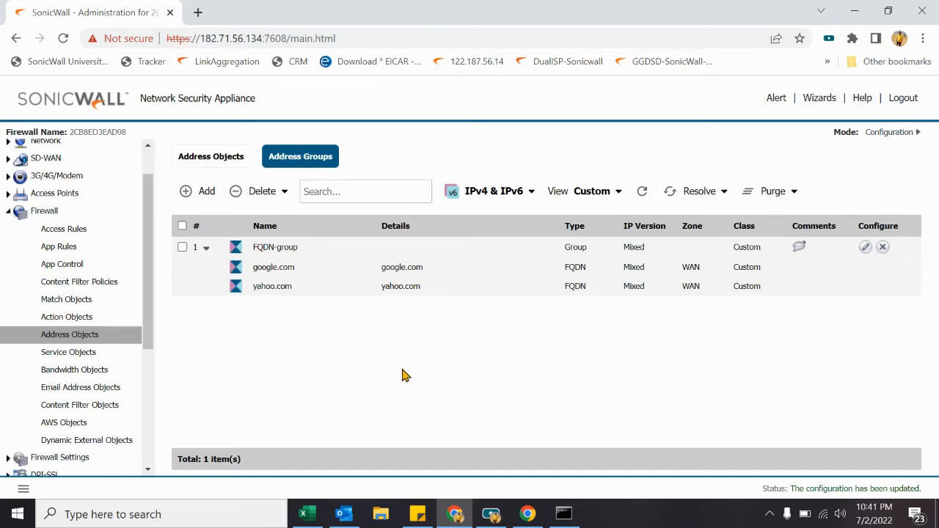
click(191, 159)
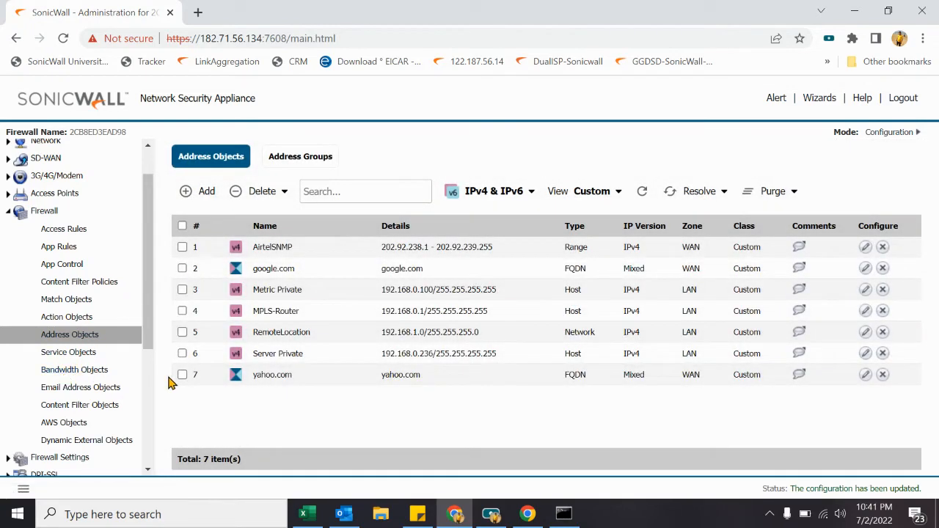
Step: Open the Service Objects list to see all 202 service types
click(73, 353)
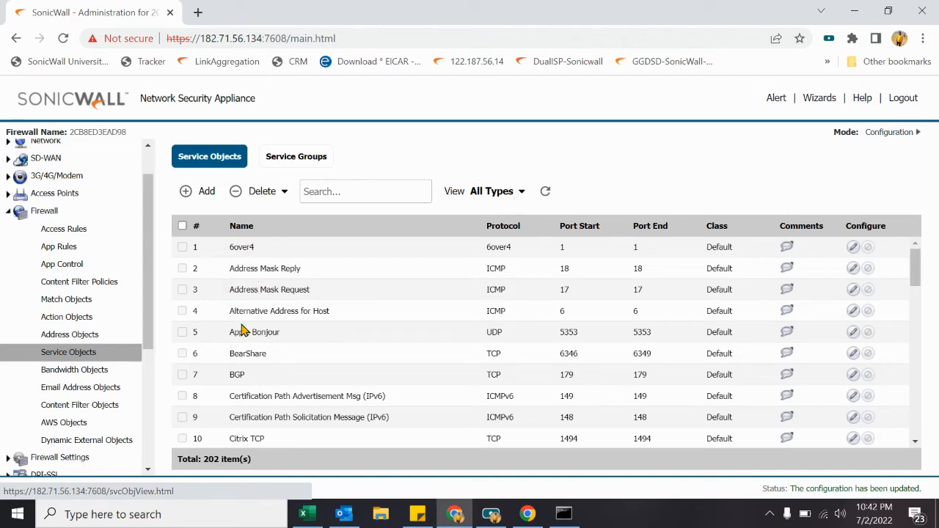
scroll(242, 330, down, 7)
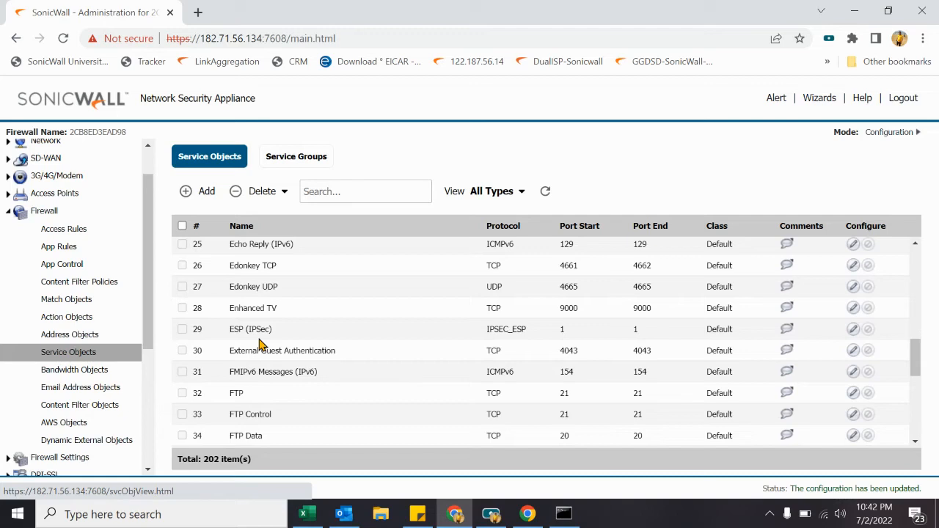
double_click(234, 396)
double_click(563, 395)
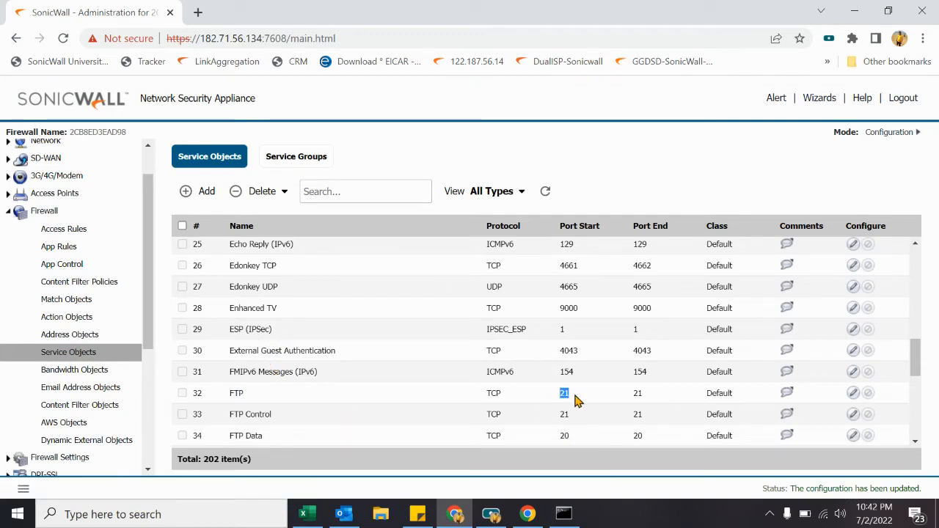
scroll(342, 352, down, 2)
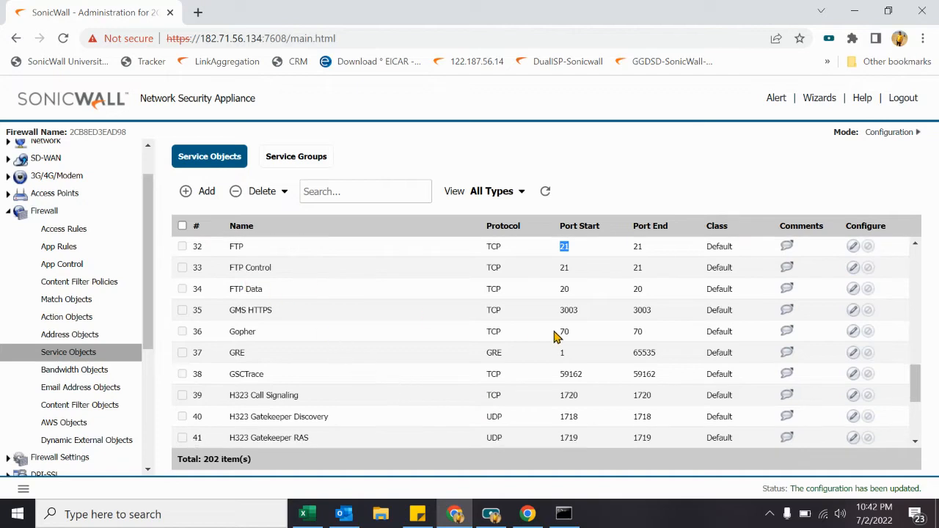
double_click(565, 268)
double_click(564, 289)
scroll(430, 357, down, 1)
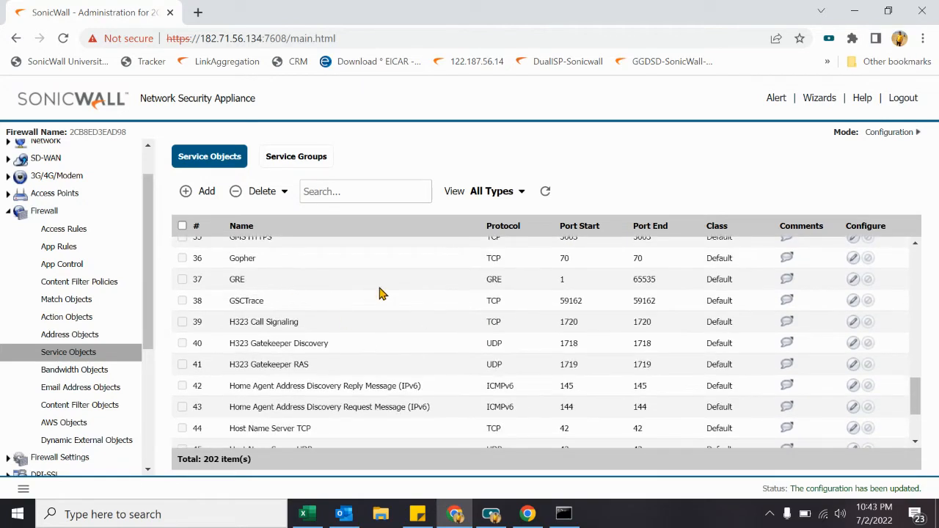
double_click(562, 280)
drag(559, 322, 598, 325)
scroll(567, 342, down, 1)
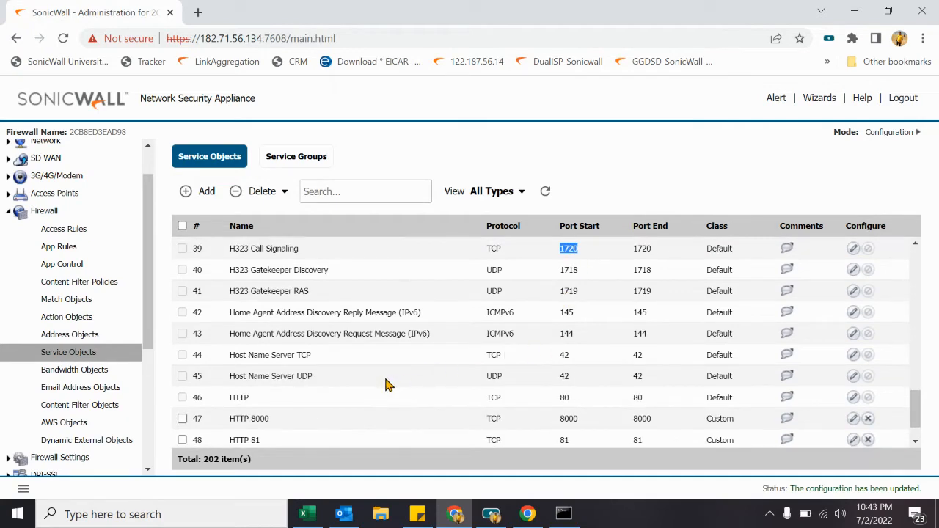
scroll(388, 386, down, 1)
drag(566, 352, 592, 354)
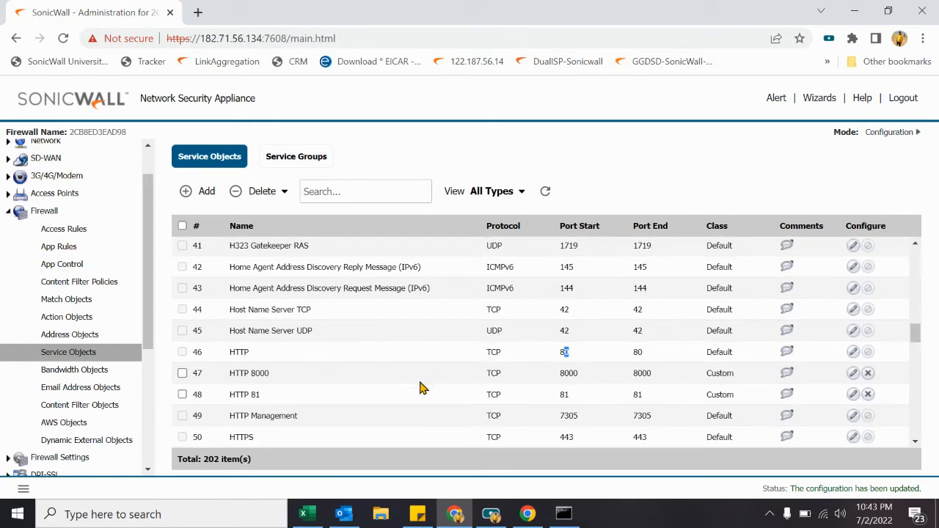
scroll(359, 394, down, 6)
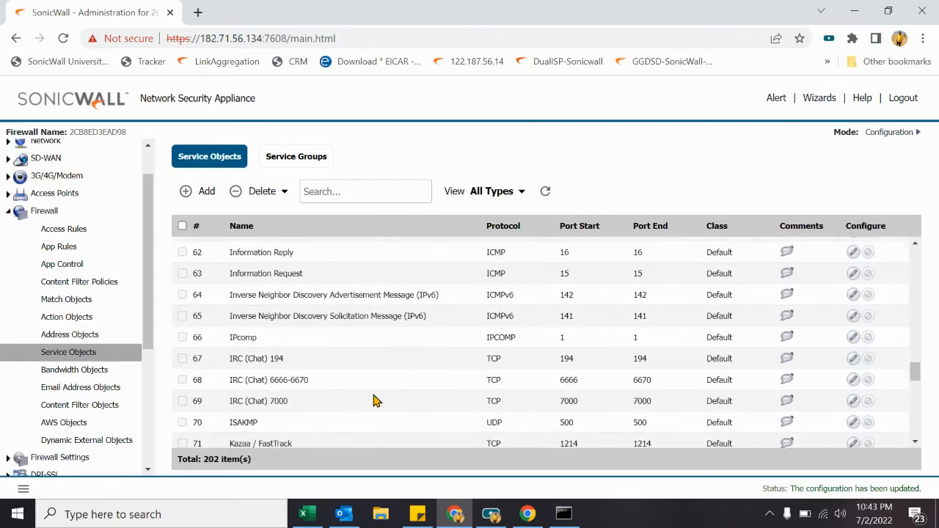
scroll(374, 400, down, 5)
scroll(373, 400, up, 20)
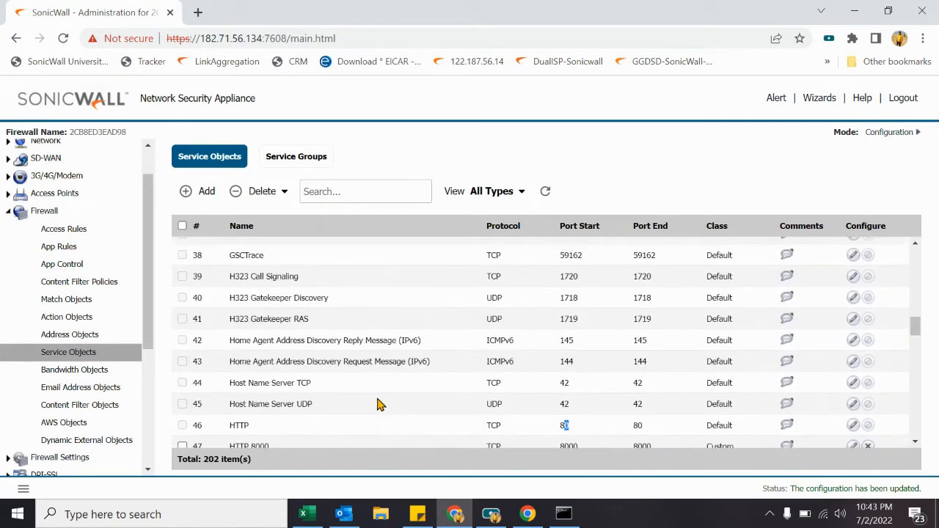
scroll(390, 400, up, 1)
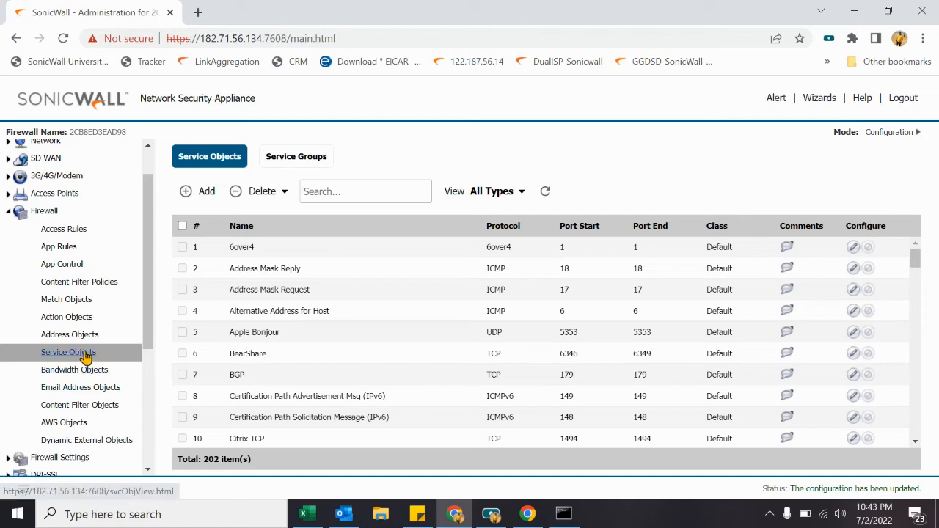
click(196, 192)
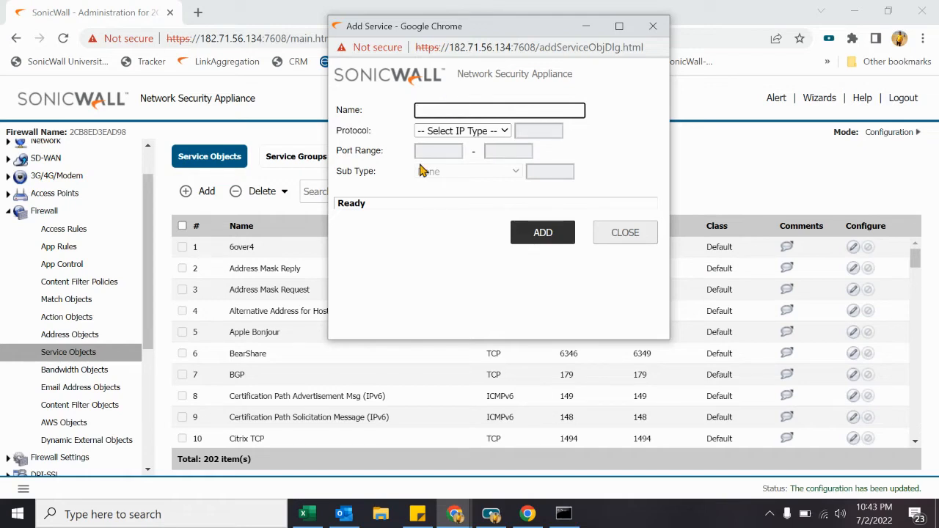
text(VNC)
key(Tab)
key(t)
key(Tab)
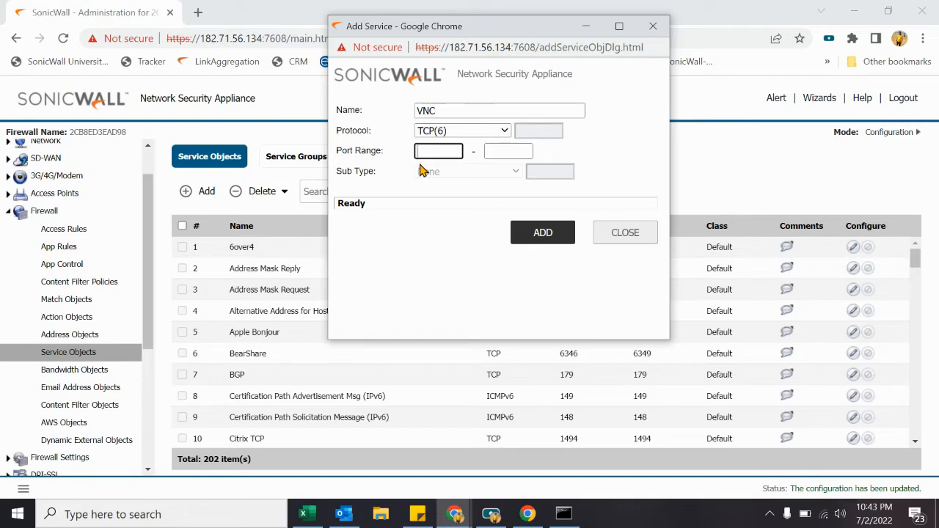
text(5900)
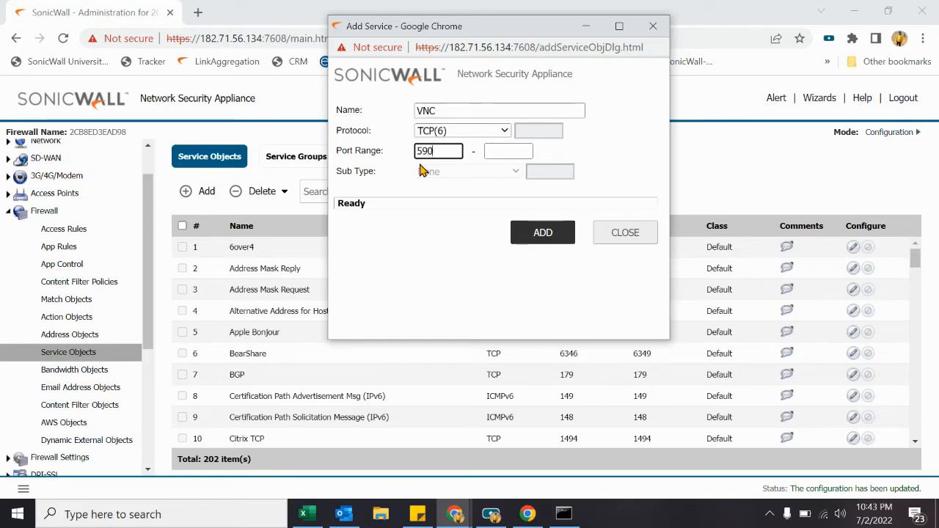
key(Tab)
text(5900)
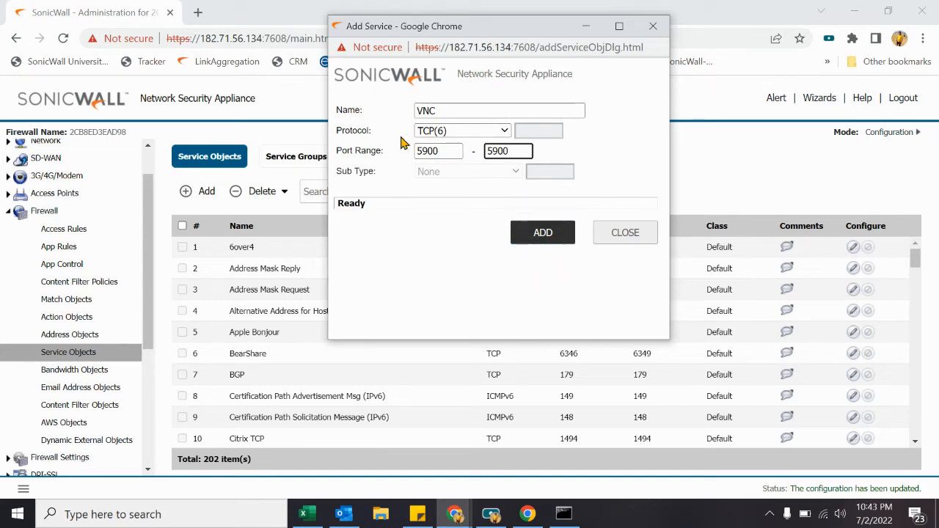
click(461, 133)
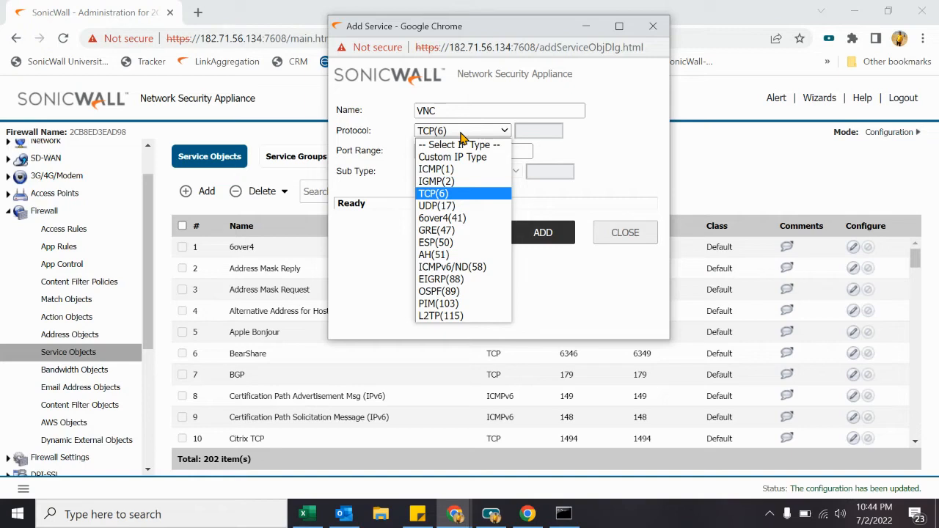
click(652, 232)
click(652, 232)
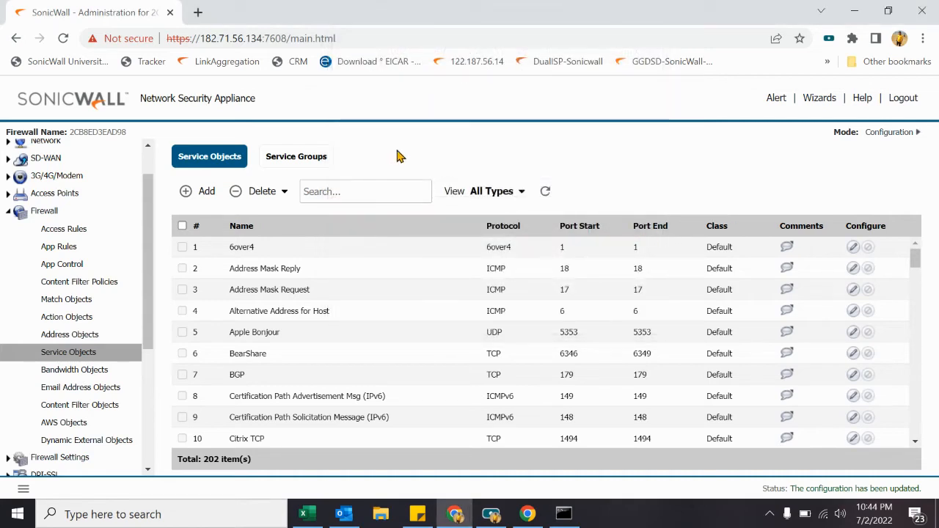
Step: Put AD Server and Apple Bonjour into a new service group, then cancel without saving
click(296, 159)
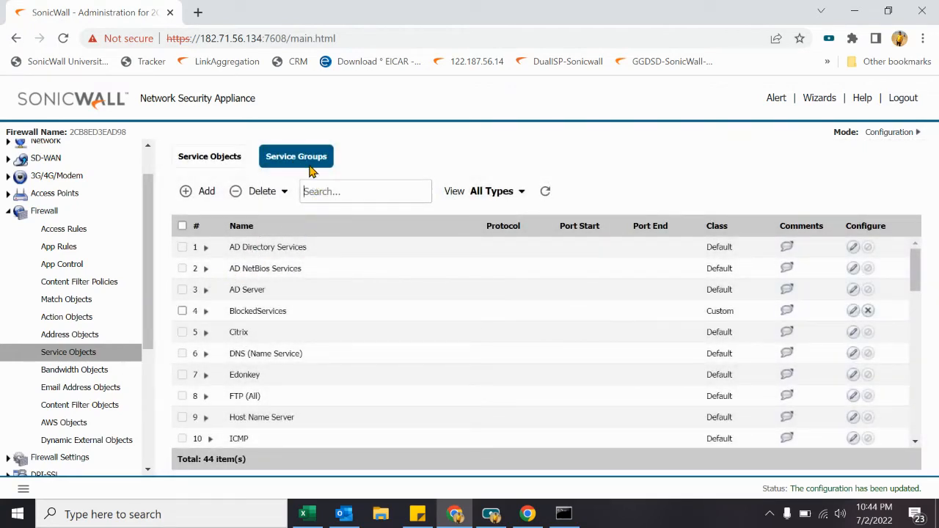
click(195, 190)
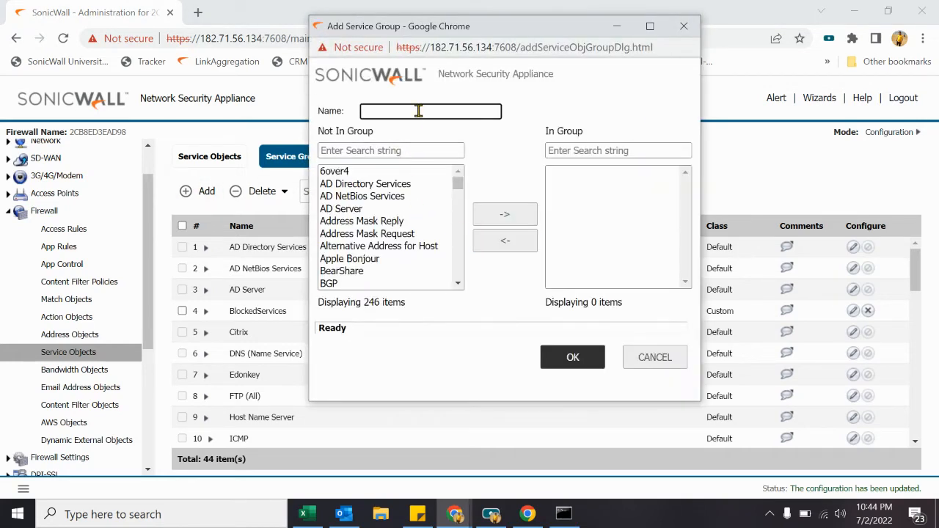
click(358, 211)
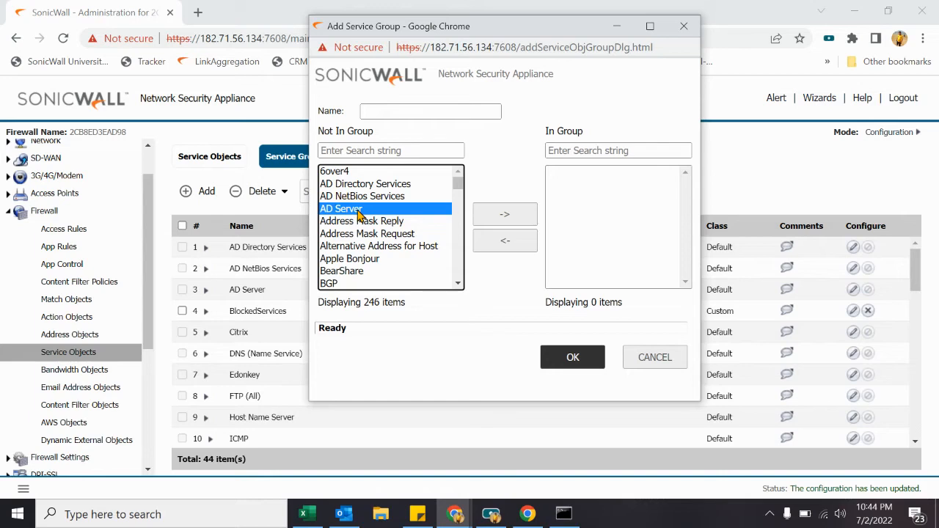
click(523, 224)
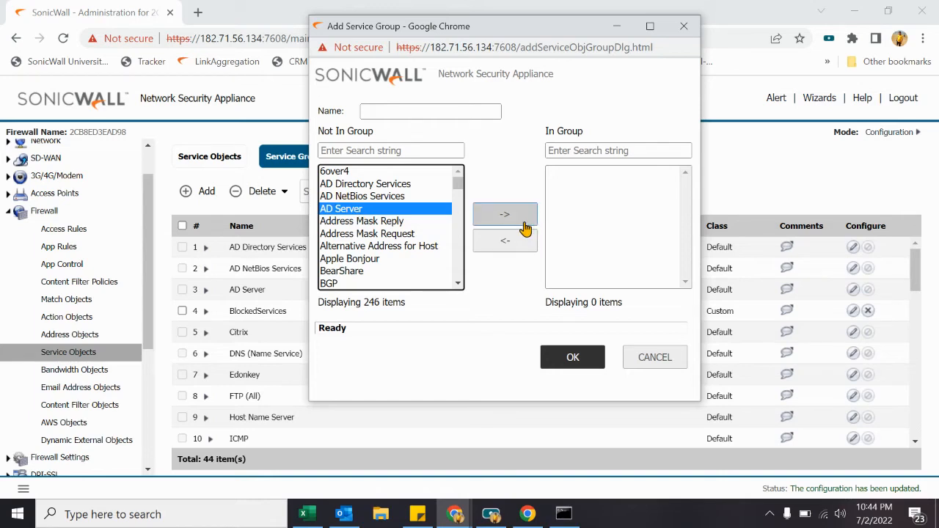
click(374, 248)
click(510, 217)
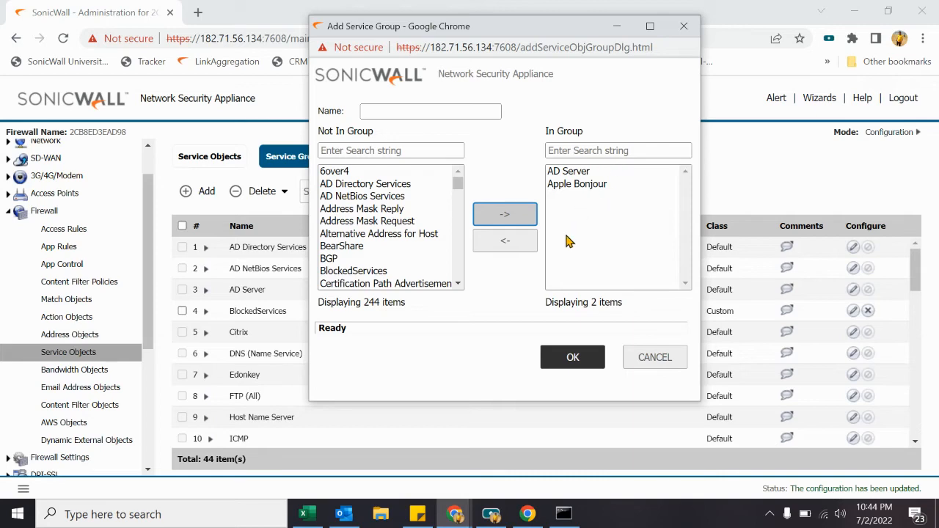
click(656, 363)
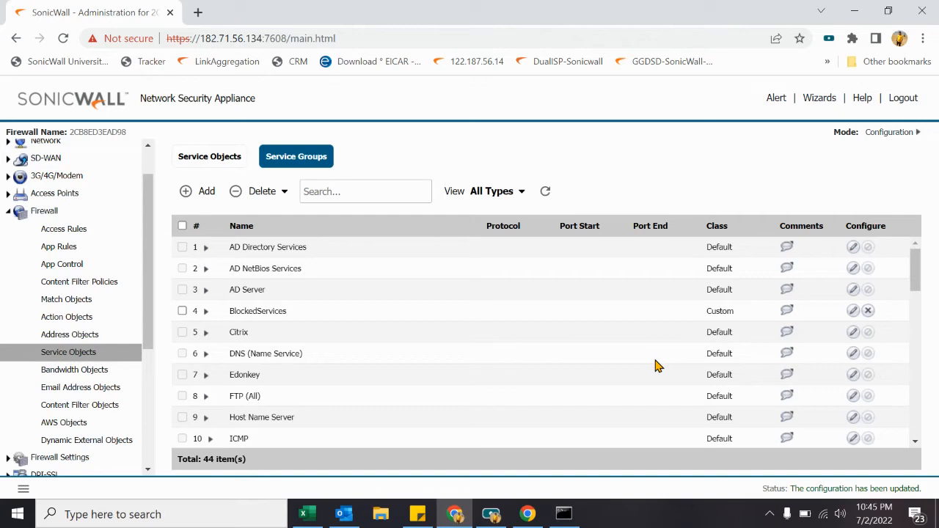
Step: Start a new service group named Browsing Services
click(194, 192)
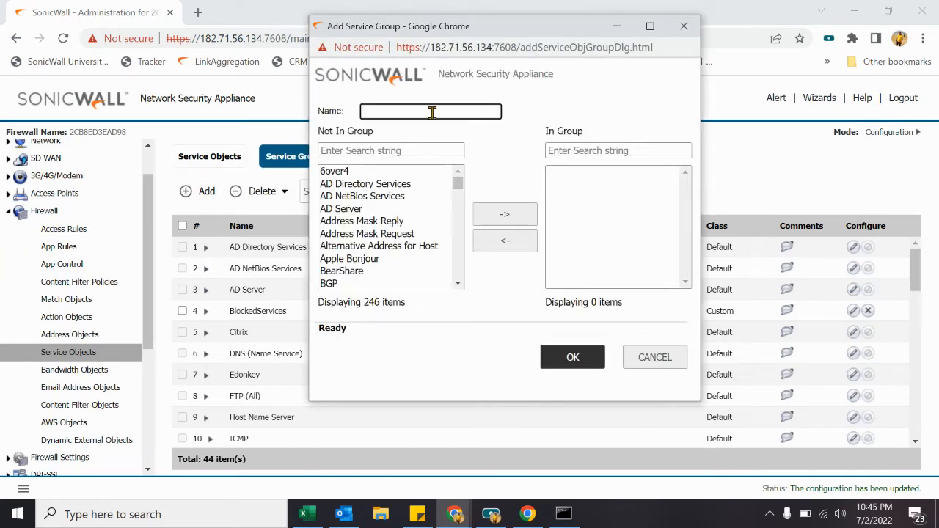
text(Bro)
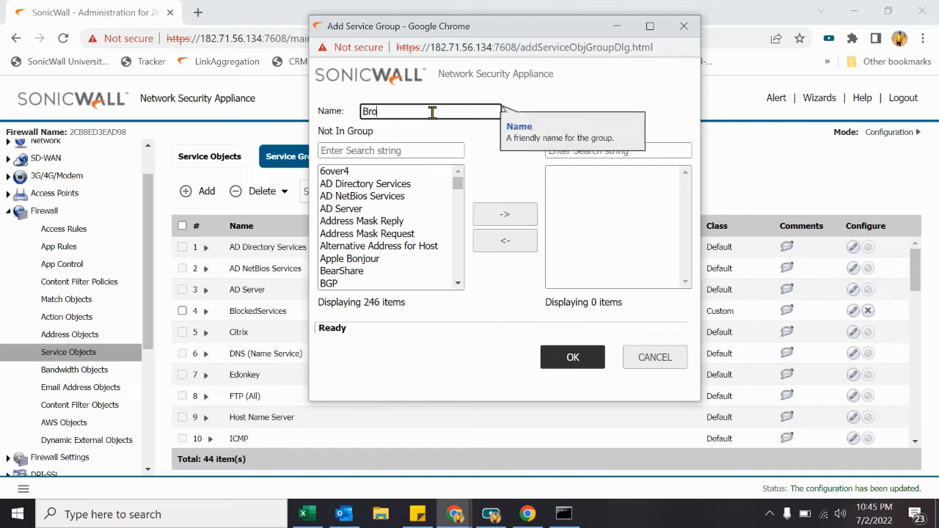
text(wsing)
key(BackSpace)
key(BackSpace)
key(BackSpace)
key(BackSpace)
key(BackSpace)
key(BackSpace)
key(BackSpace)
key(BackSpace)
text(Browsing Services)
key(Tab)
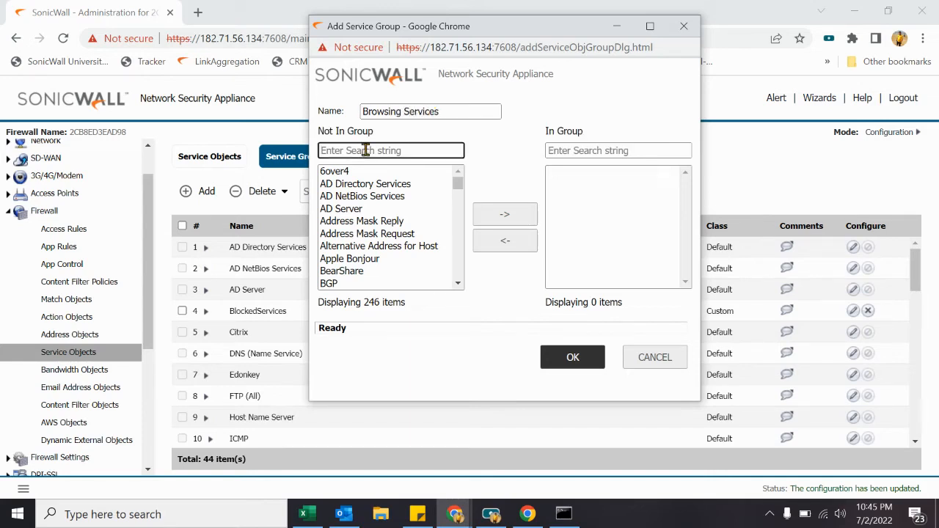
Step: Add HTTP and HTTPS to the group
text(http)
click(375, 184)
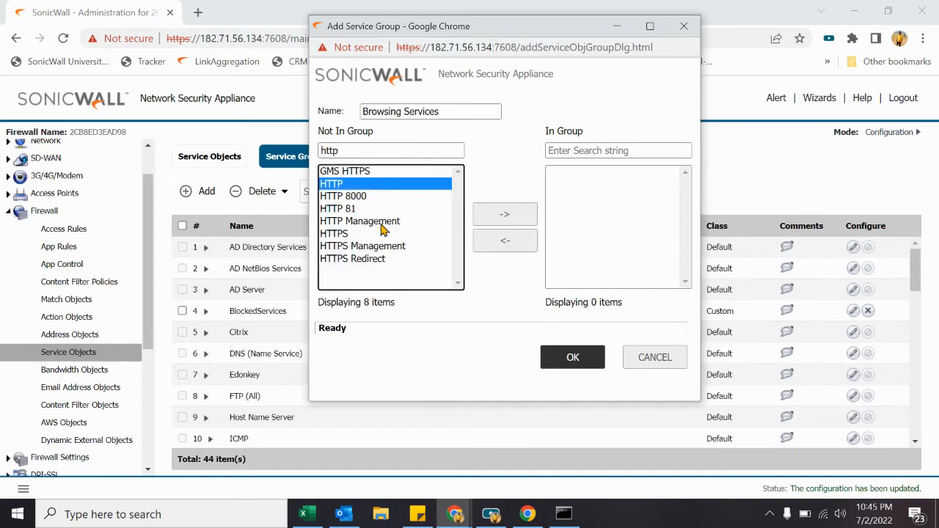
shift+click(358, 235)
click(355, 199)
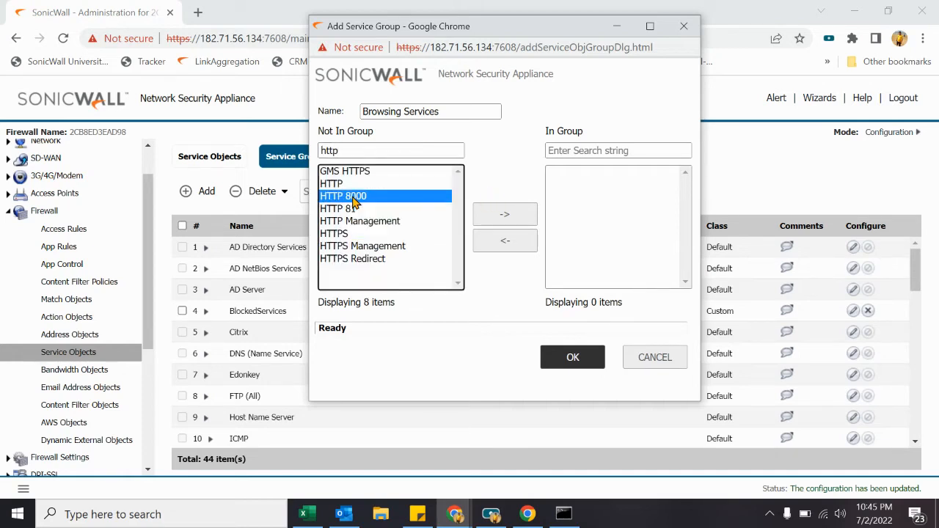
click(349, 186)
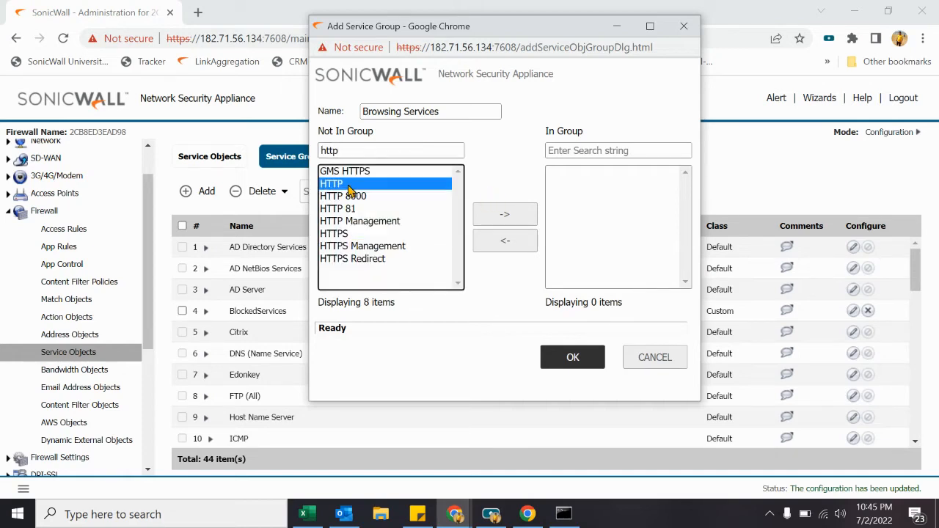
ctrl+click(340, 235)
click(505, 214)
Step: Add FTP and ICMP to the group
click(360, 153)
text(http)
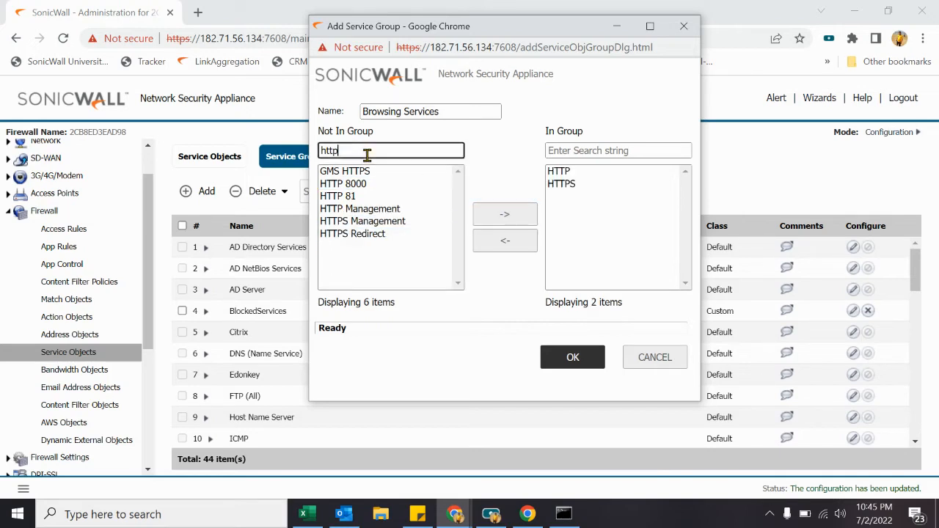
key(ctrl+a)
text(ftp)
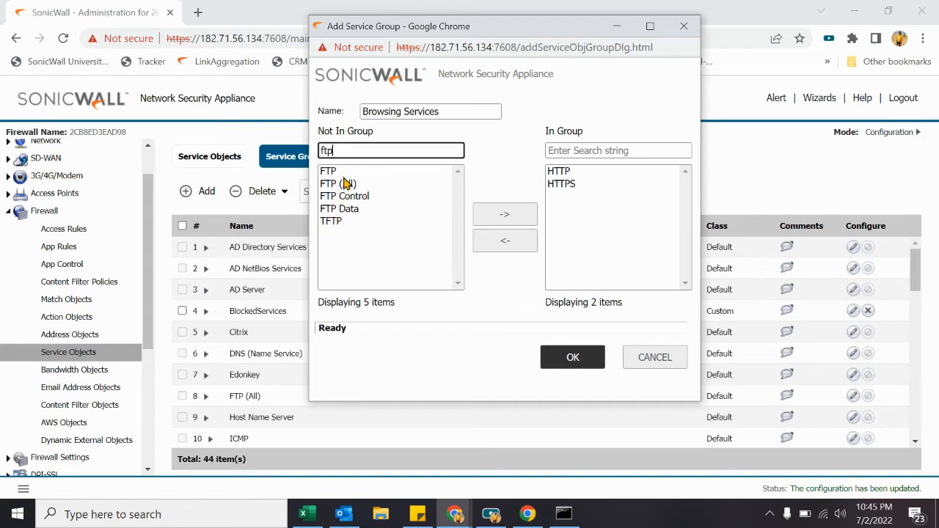
click(347, 183)
click(350, 171)
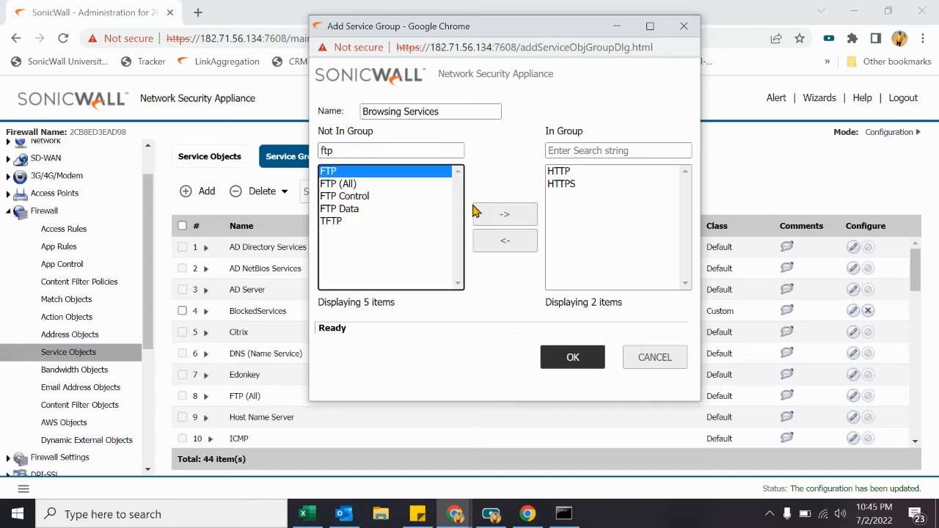
click(499, 215)
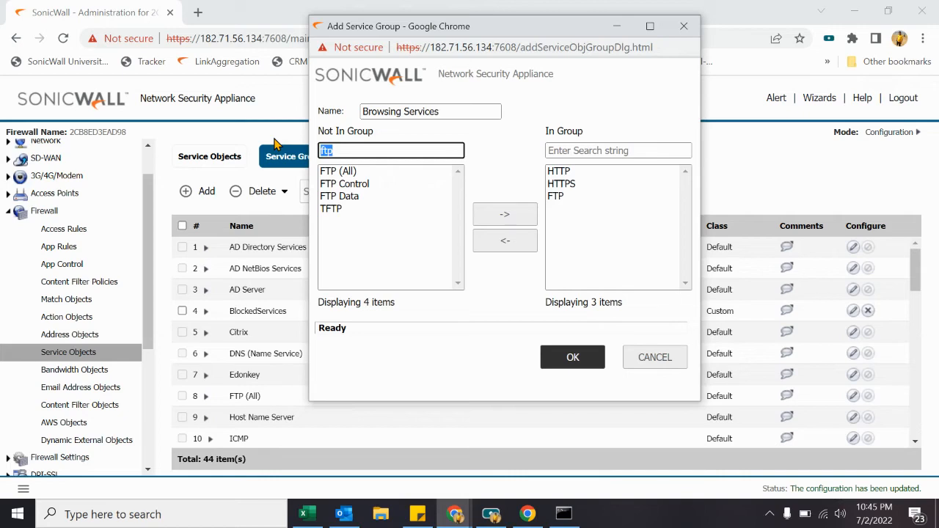
text(icmp)
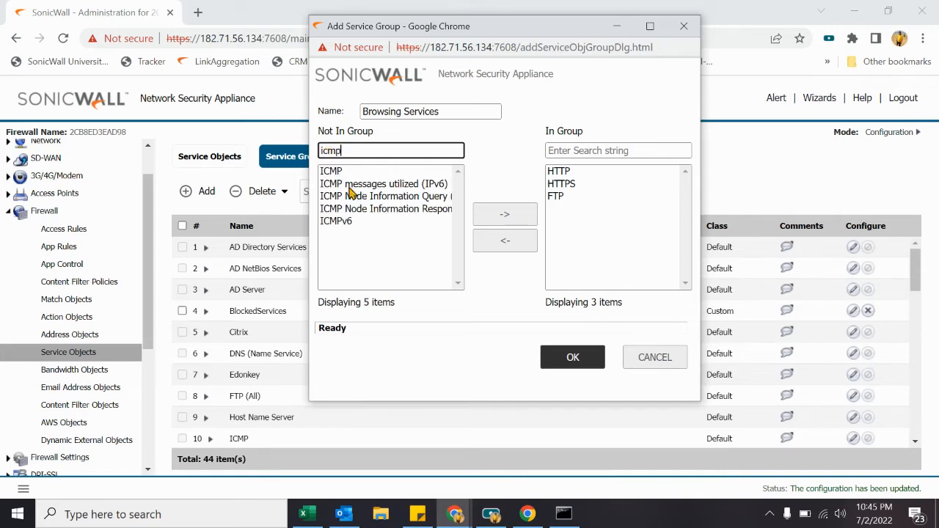
click(345, 171)
click(503, 214)
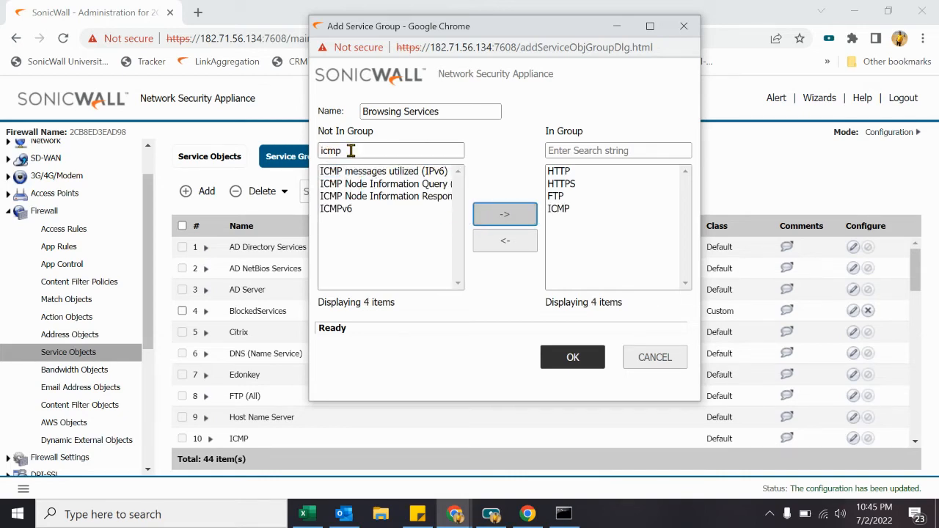
Step: Add Remotely Anywhere and save the Browsing Services group
key(BackSpace)
text(td)
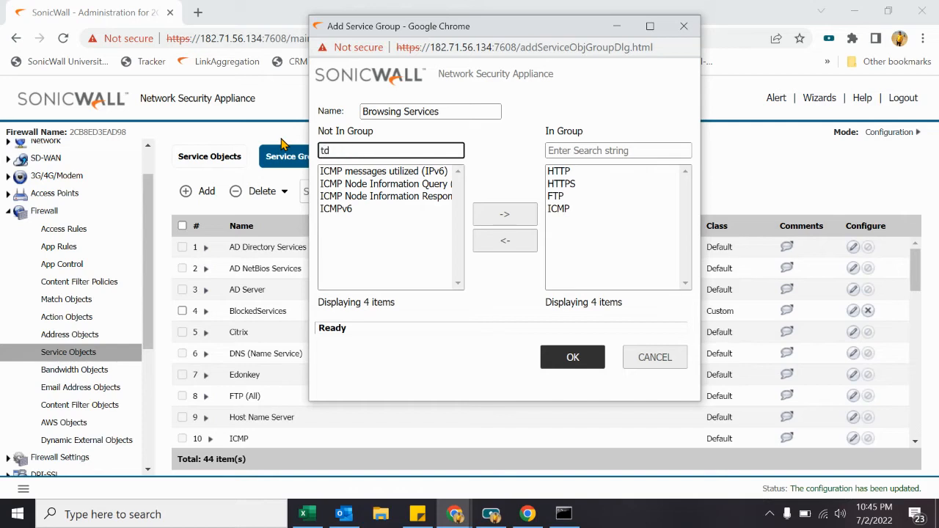
key(BackSpace)
key(BackSpace)
text(rdp)
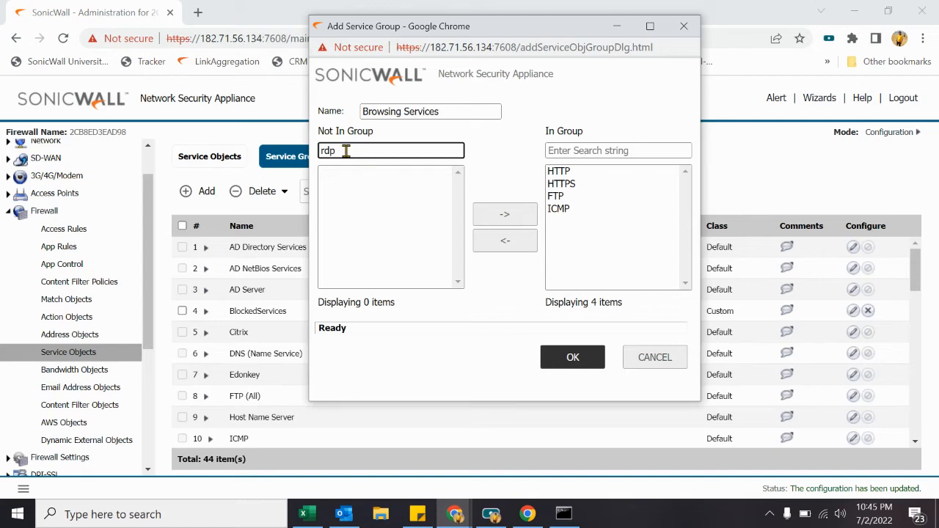
key(BackSpace)
key(BackSpace)
key(BackSpace)
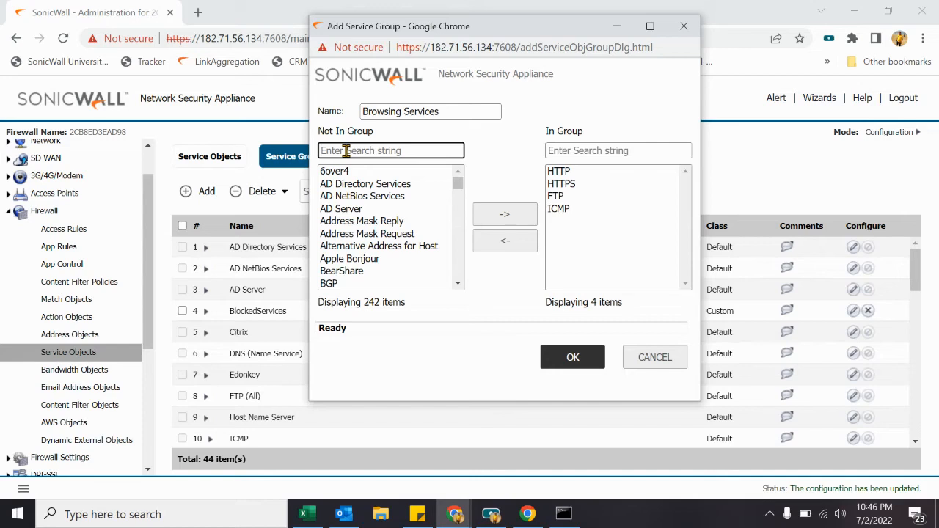
text(remo)
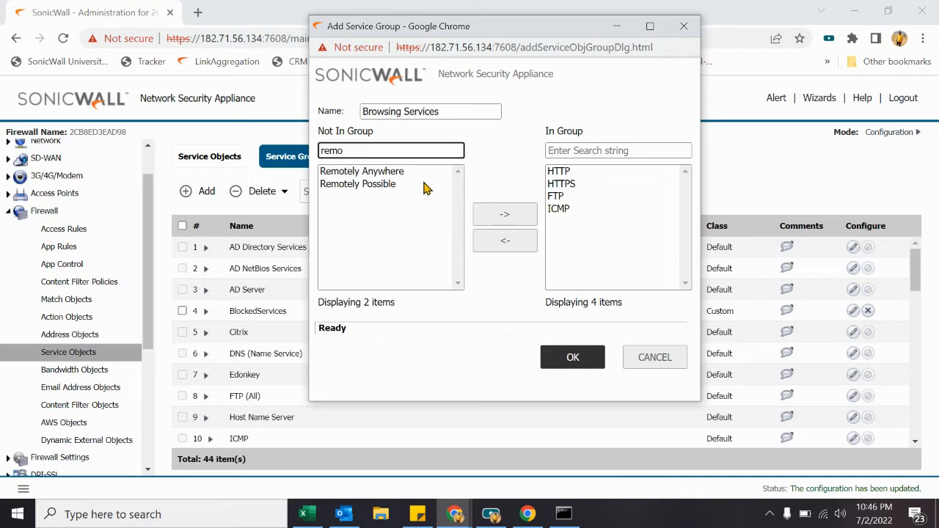
click(408, 174)
click(505, 216)
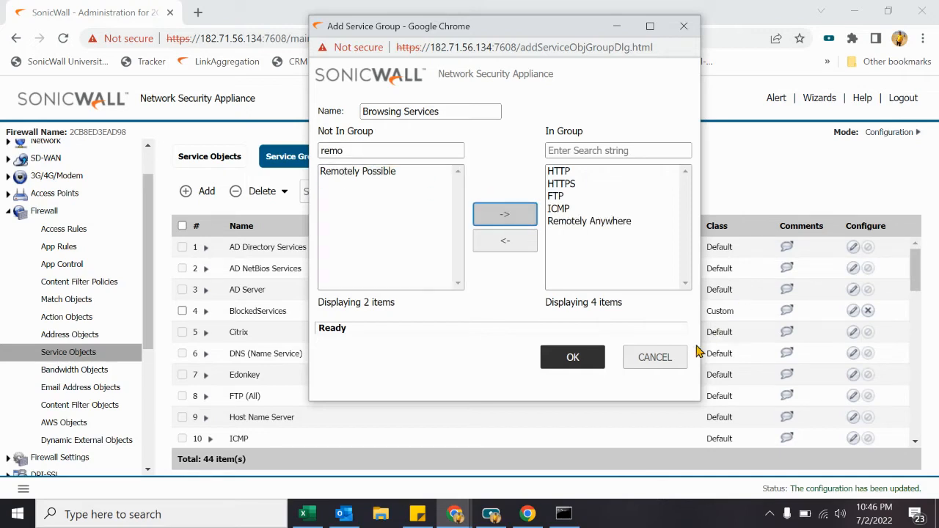
click(573, 358)
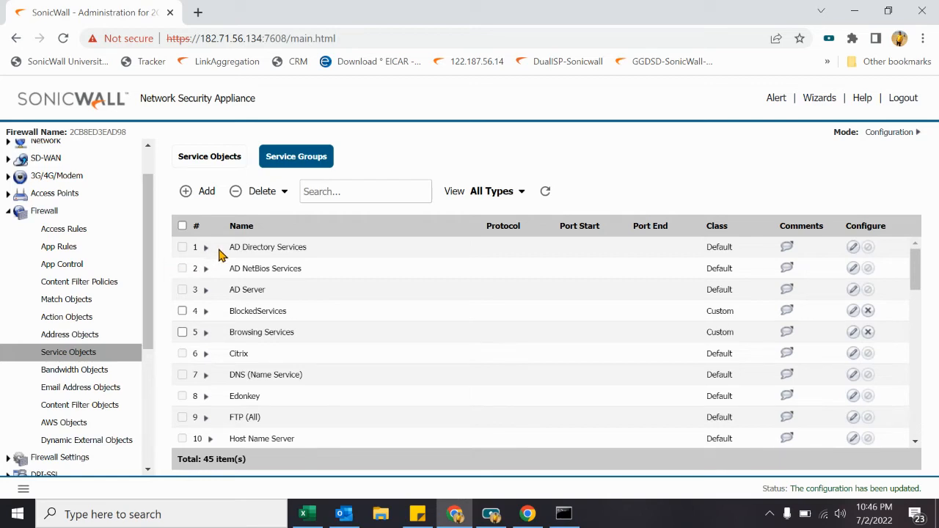
Step: Open Firewall > Access Rules and scroll through the 41 rules
click(78, 229)
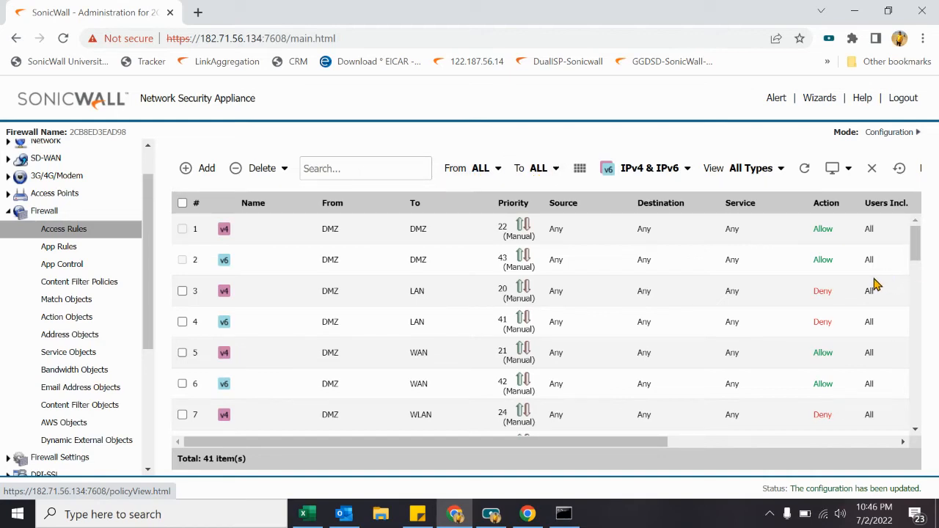
drag(916, 253, 910, 377)
drag(907, 414, 909, 227)
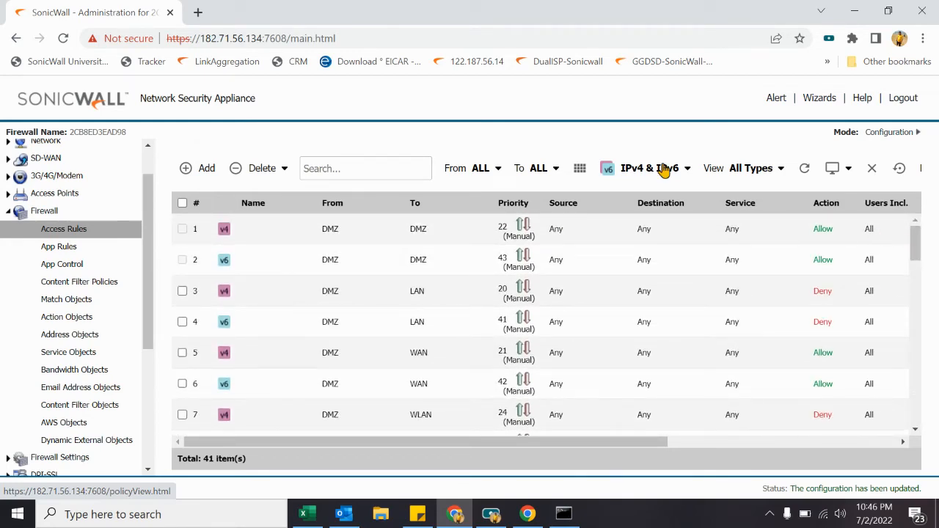
Step: Use the zone matrix to show only LAN-to-WAN rules
click(579, 175)
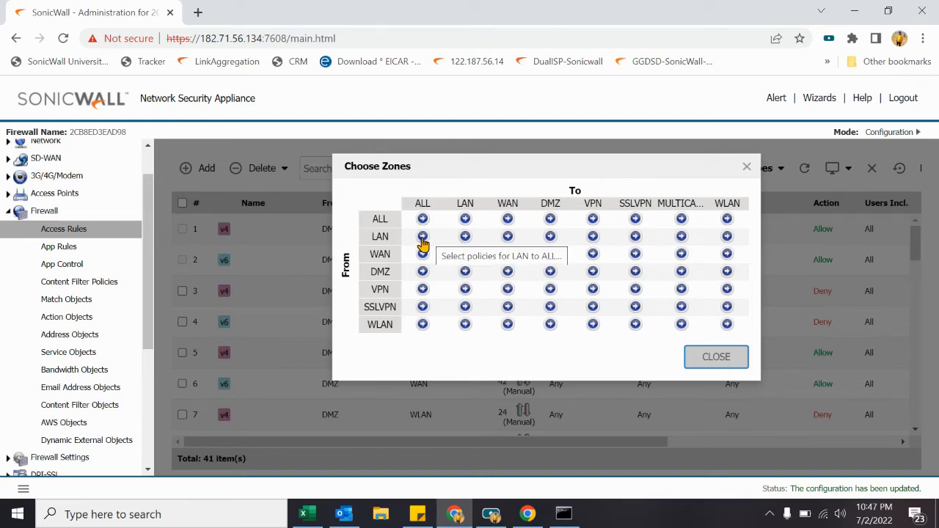
click(507, 242)
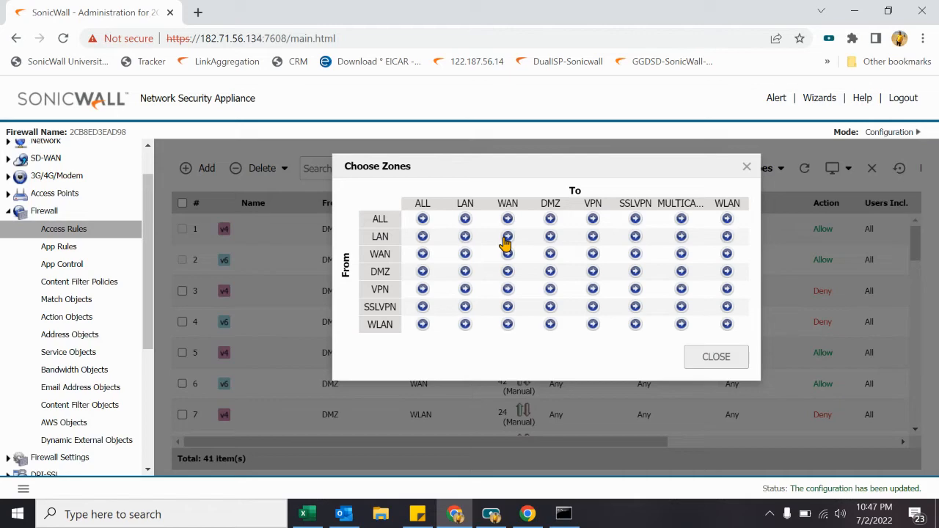
click(734, 365)
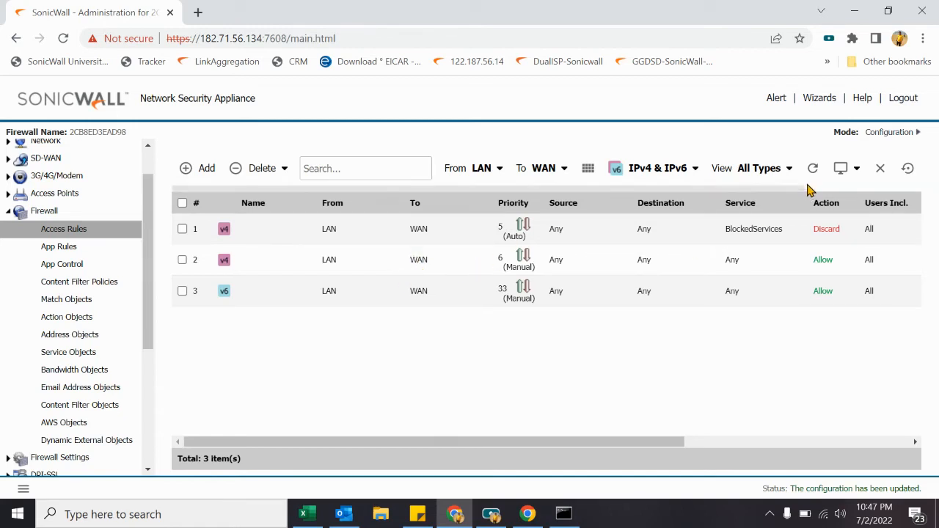
Step: Filter the LAN-to-WAN rules to IPv4 only and begin adding a new access rule
click(679, 179)
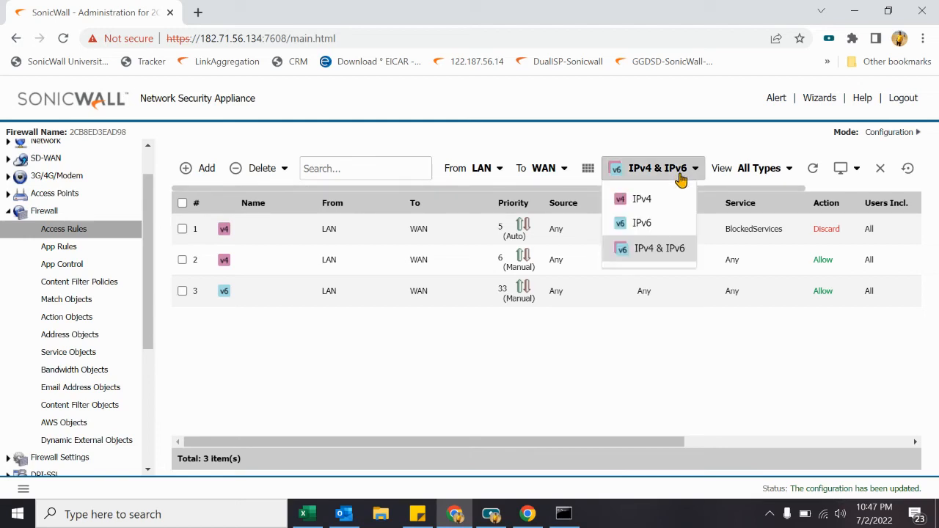
click(656, 206)
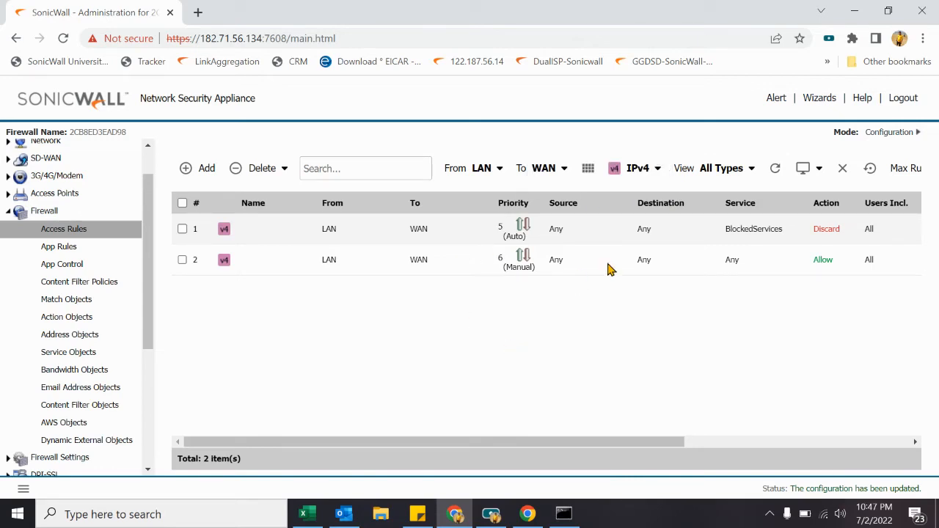
click(739, 175)
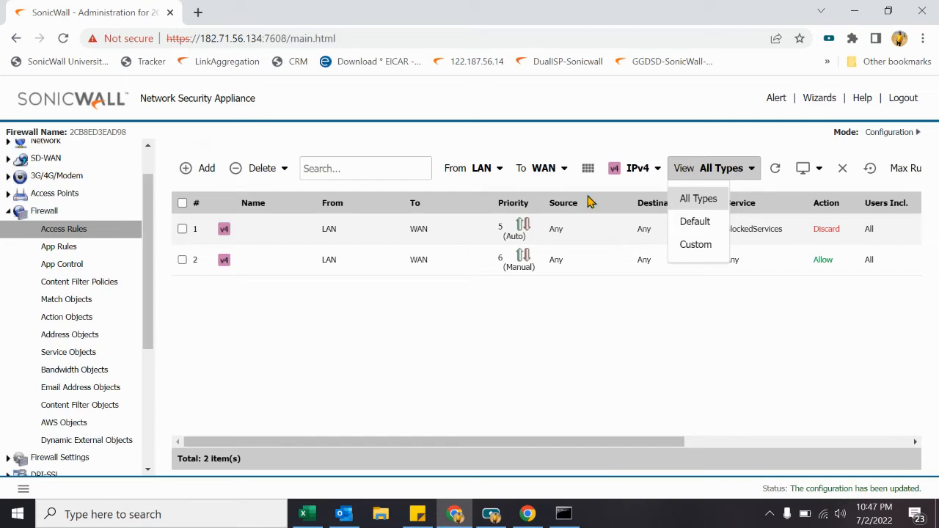
click(722, 179)
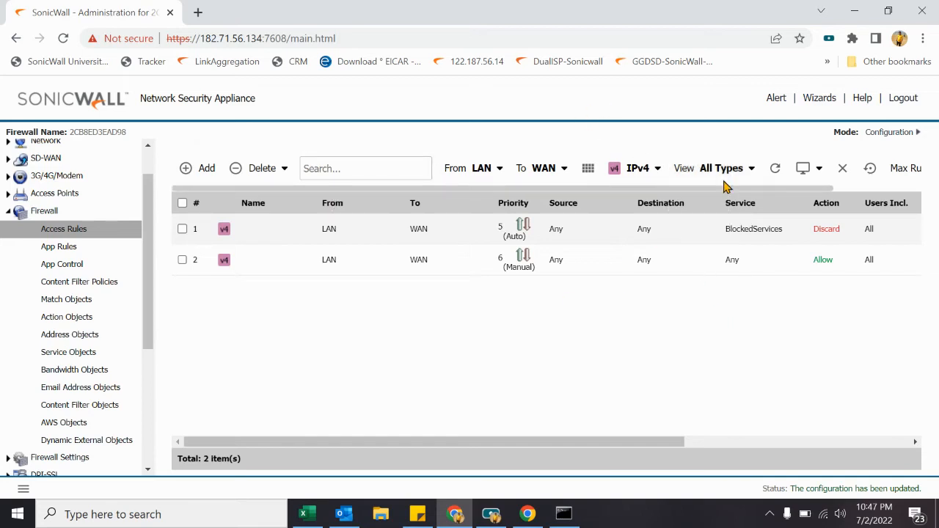
click(194, 172)
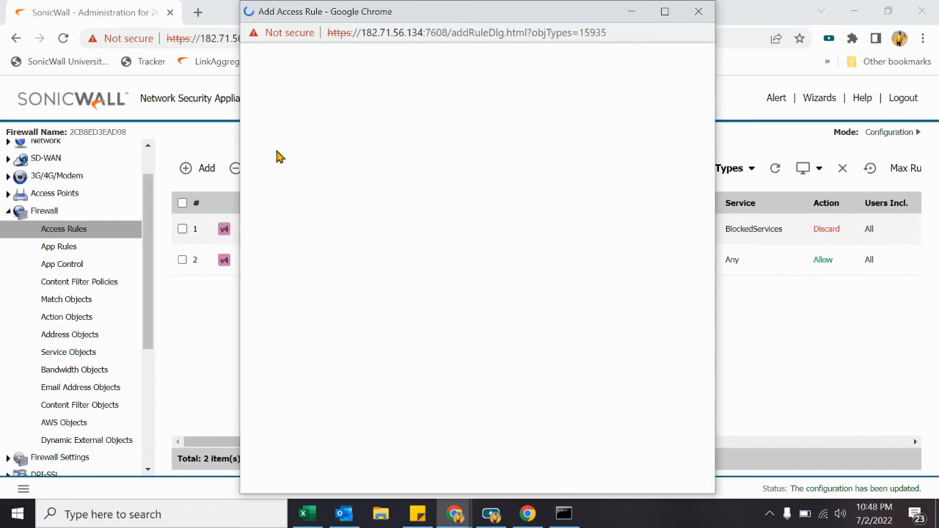
Step: Name the new access rule BrowsingAllow
click(337, 176)
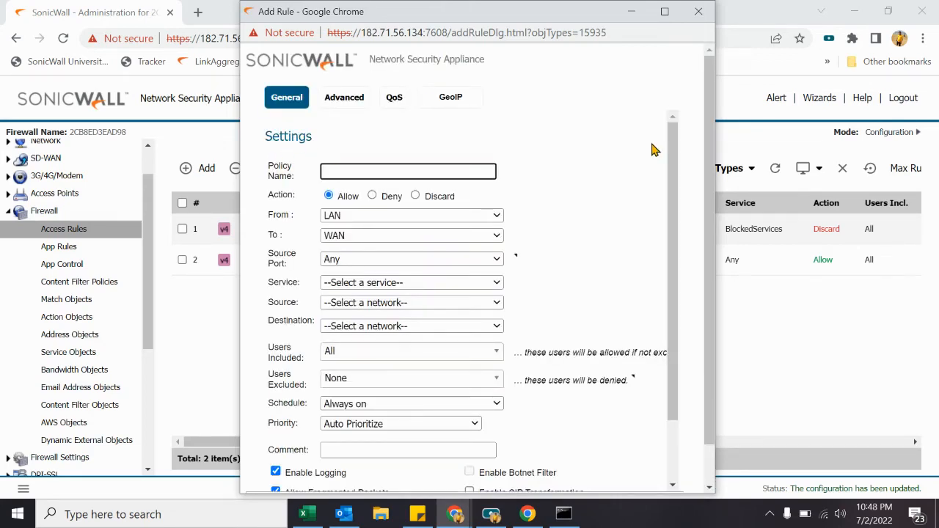
text(Test)
key(Tab)
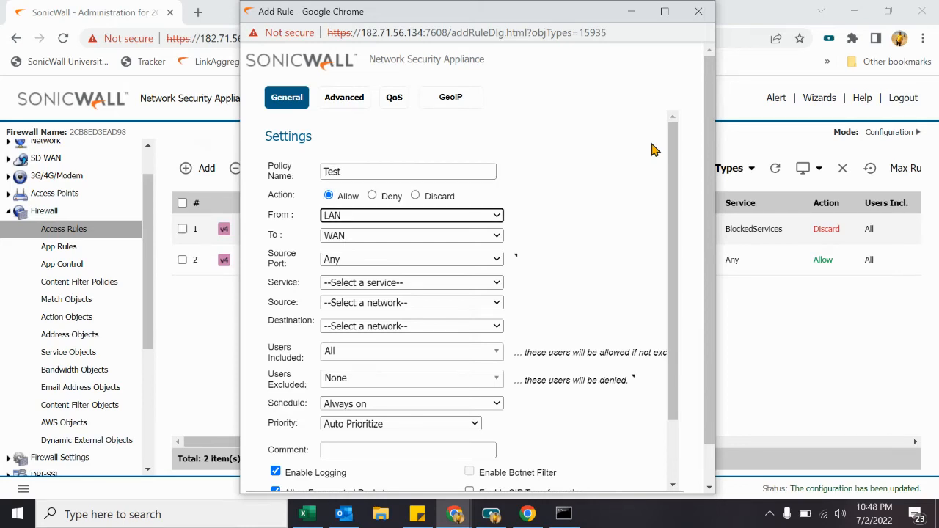
key(shift+Tab)
key(shift+Tab)
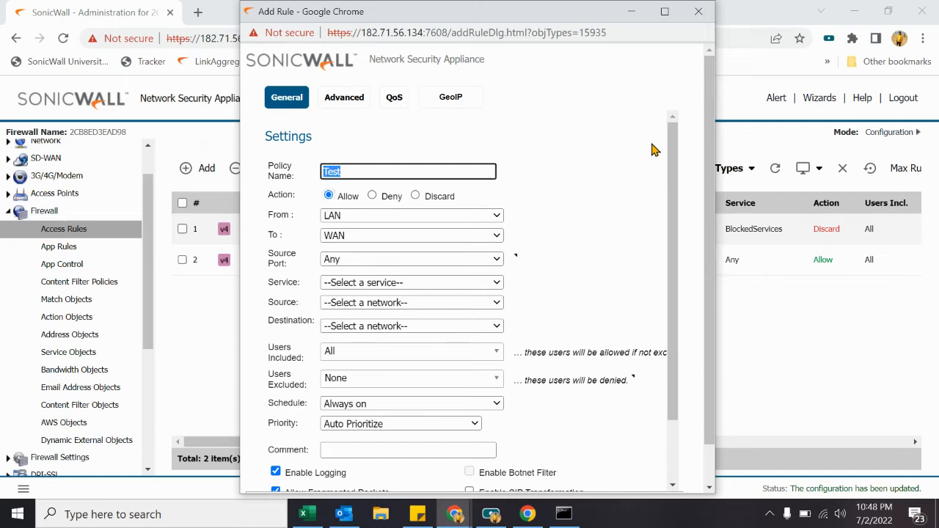
text(Browsing)
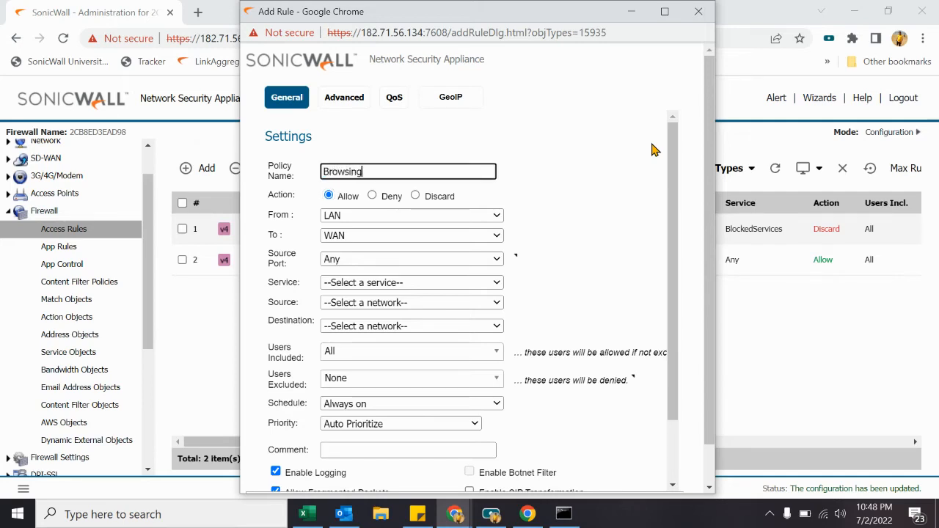
text(Allow)
key(Tab)
key(Tab)
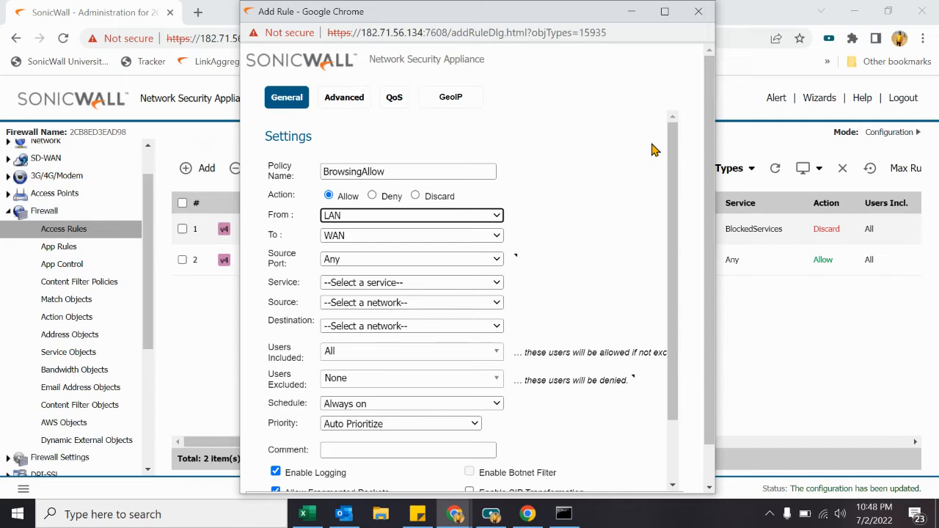
Step: Set the rule's service to Browsing Services and its source to X0 Subnet
key(Tab)
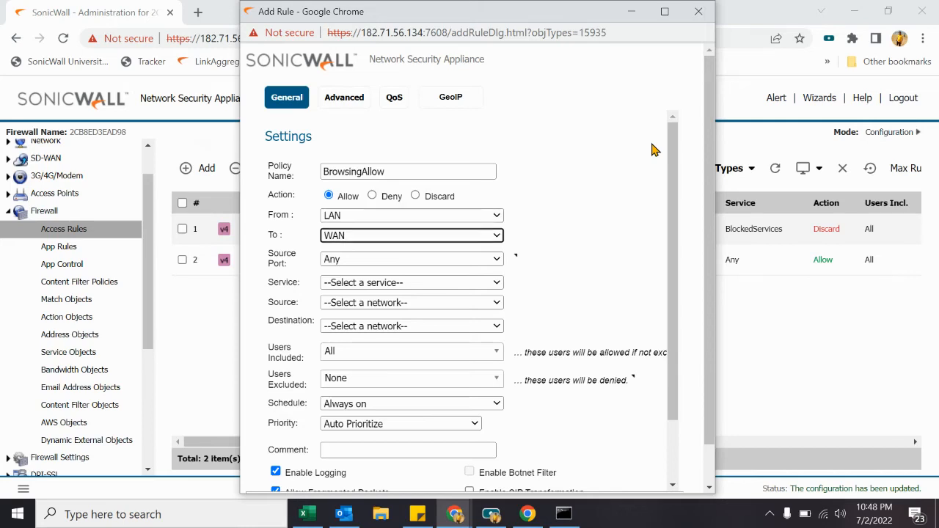
key(Tab)
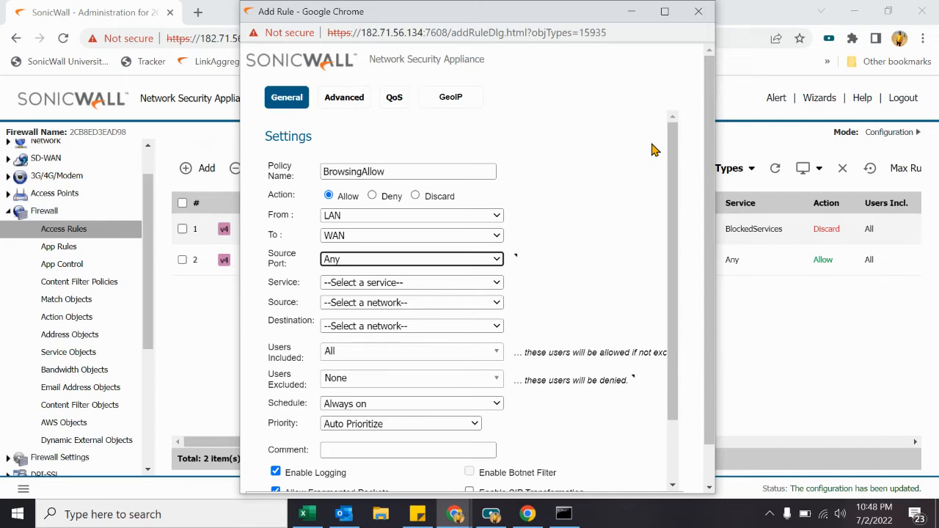
key(Tab)
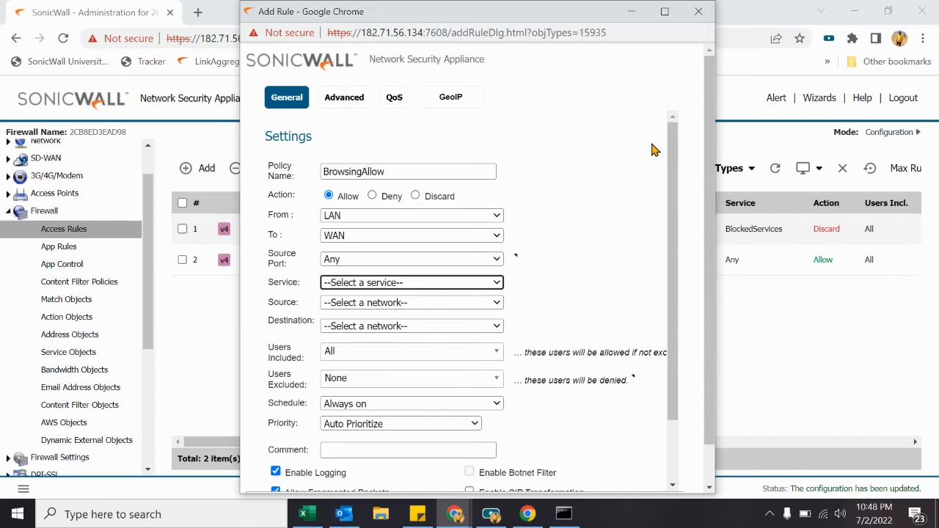
text(br)
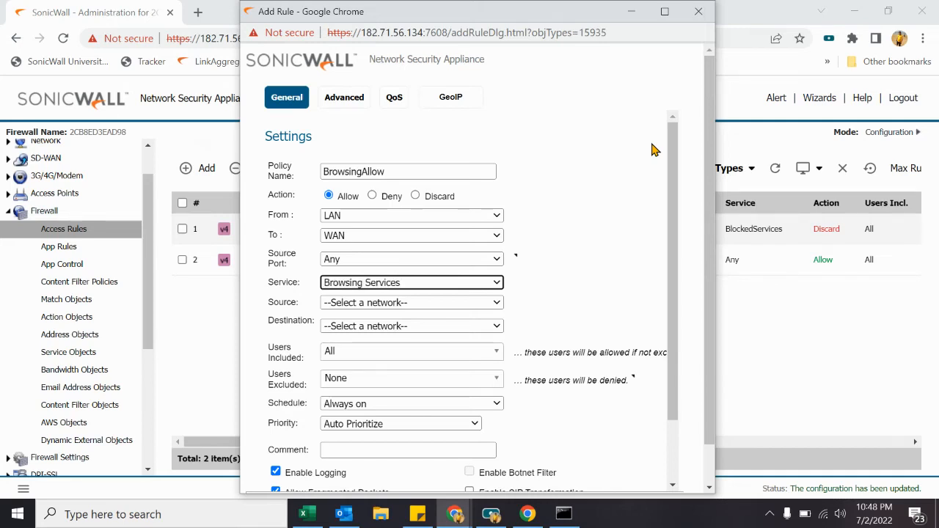
key(Tab)
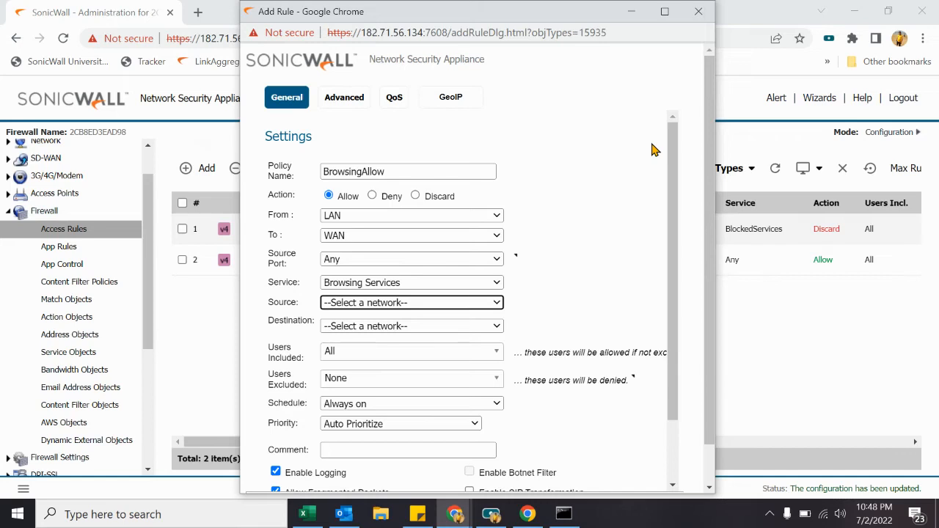
key(Down)
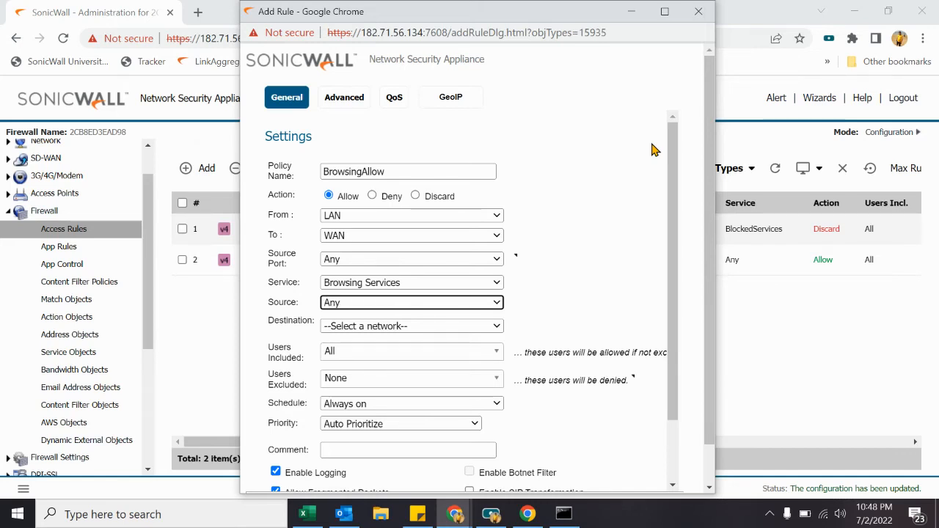
key(Down)
key(Down)
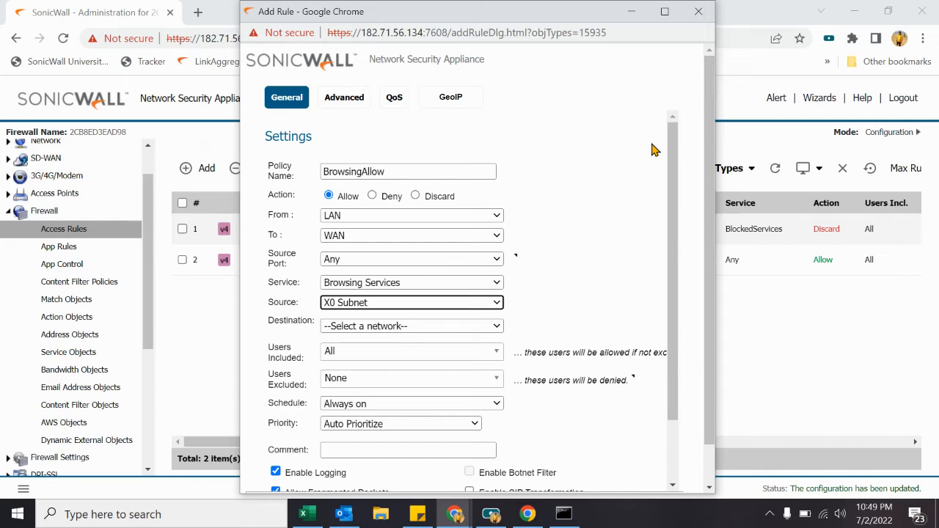
Step: Set the rule's destination to Any, then close the window without adding the rule
key(Tab)
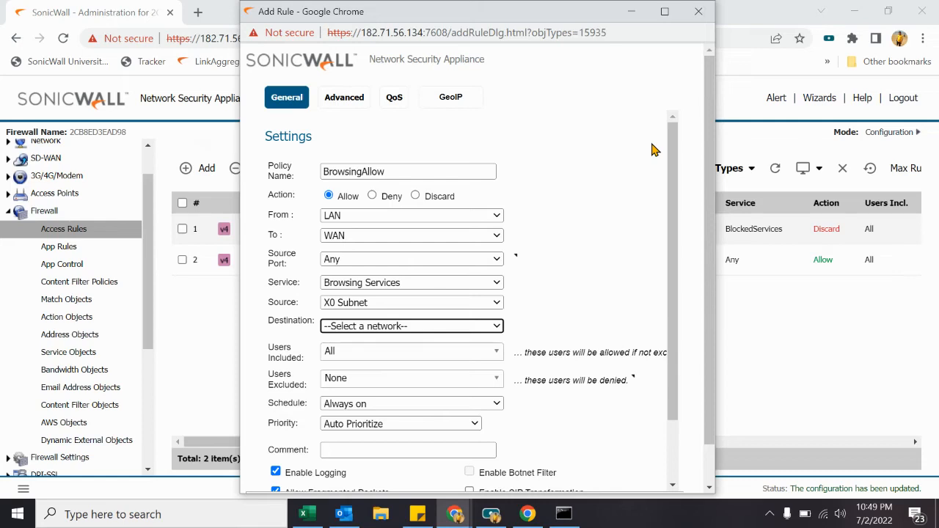
key(f)
key(q)
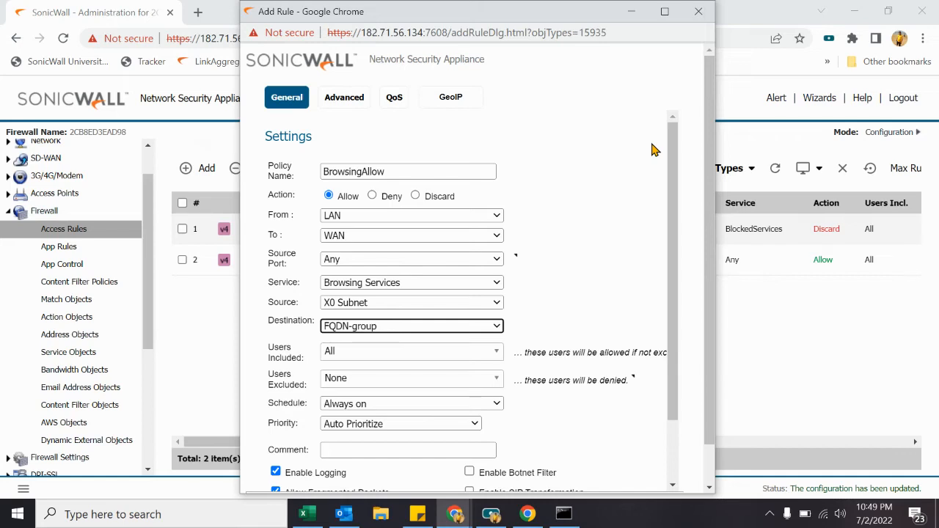
text(any)
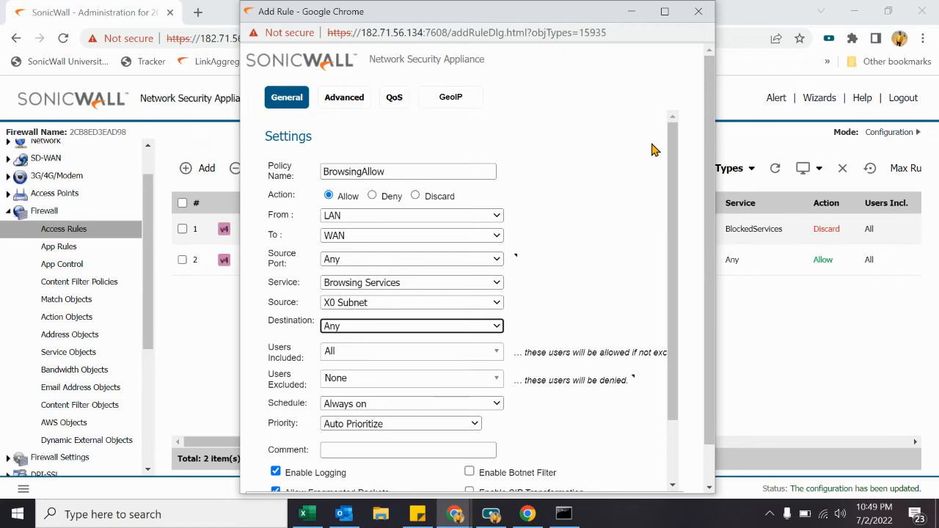
scroll(564, 283, down, 3)
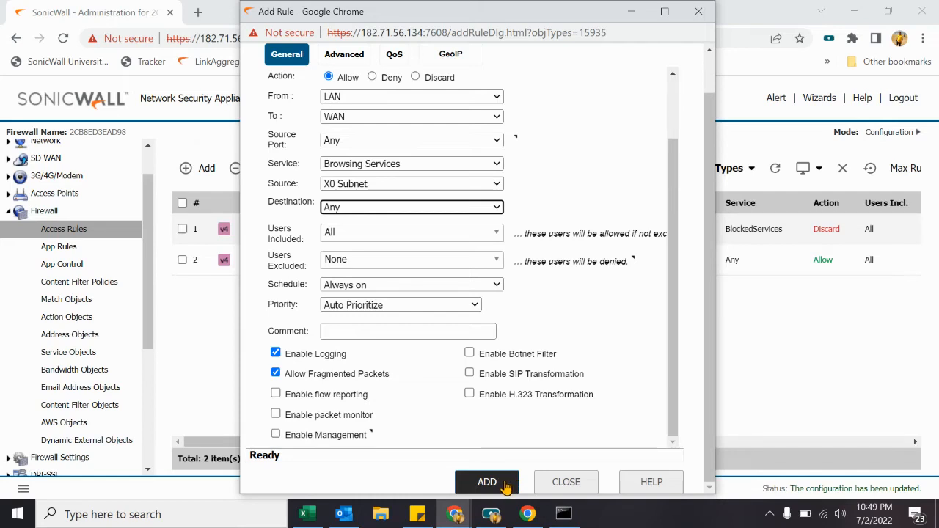
click(569, 483)
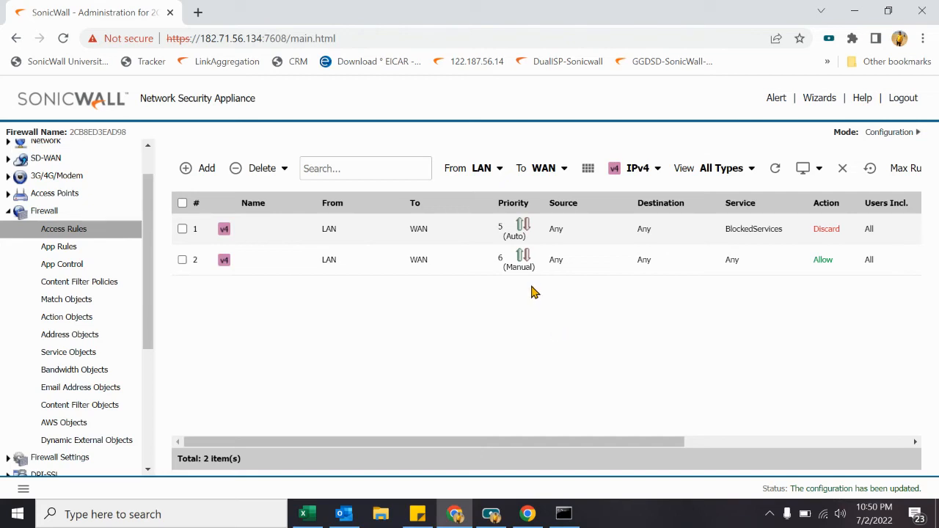
Step: Discard the unfinished access rule and return to the Network Interfaces page listing X0–X4
drag(145, 233, 174, 210)
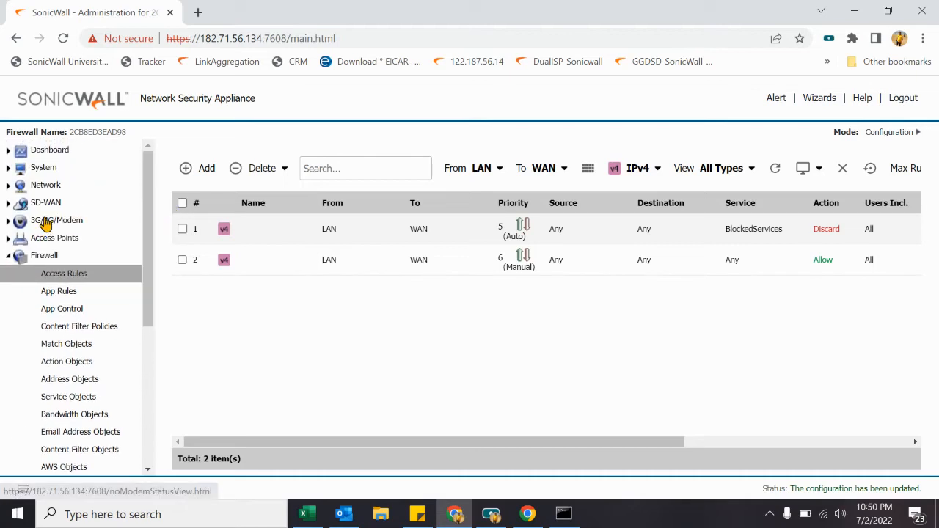
click(45, 185)
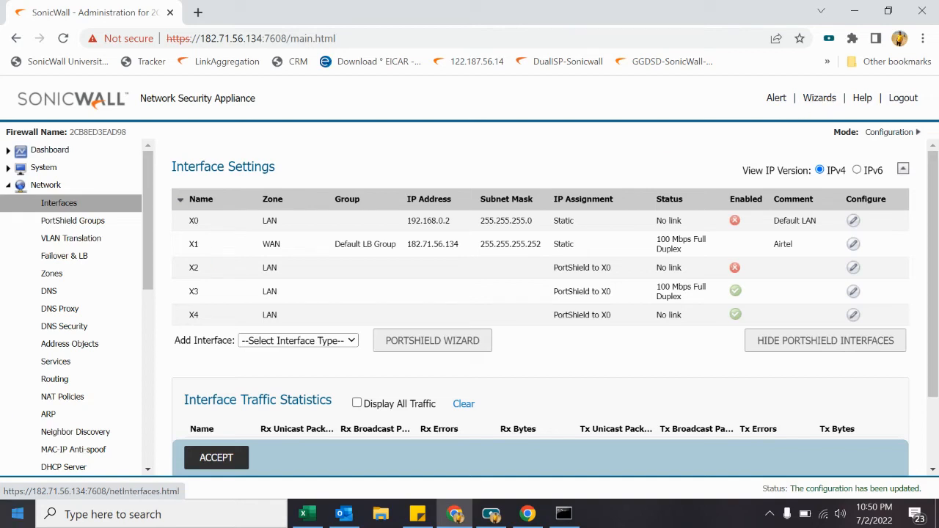
key(super+x)
Step: Launch Notepad from the Run prompt
click(94, 447)
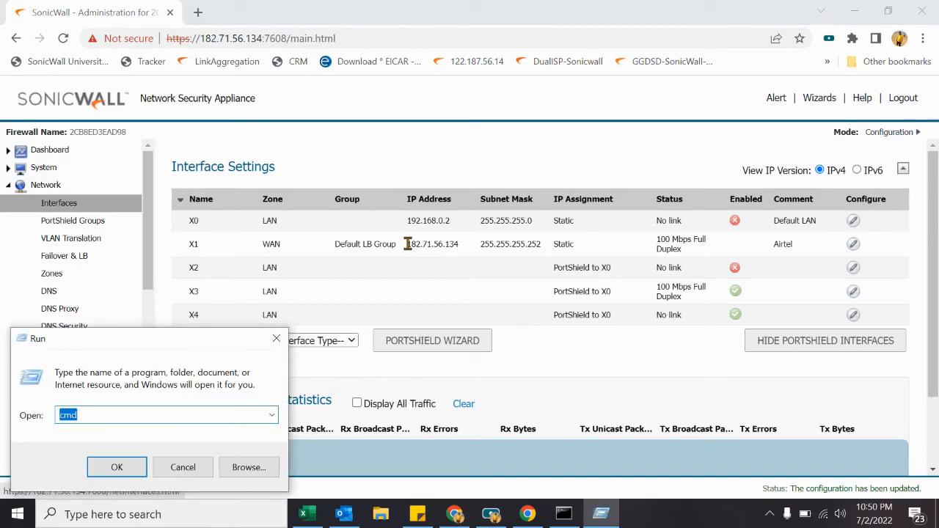
text(notepad)
key(Return)
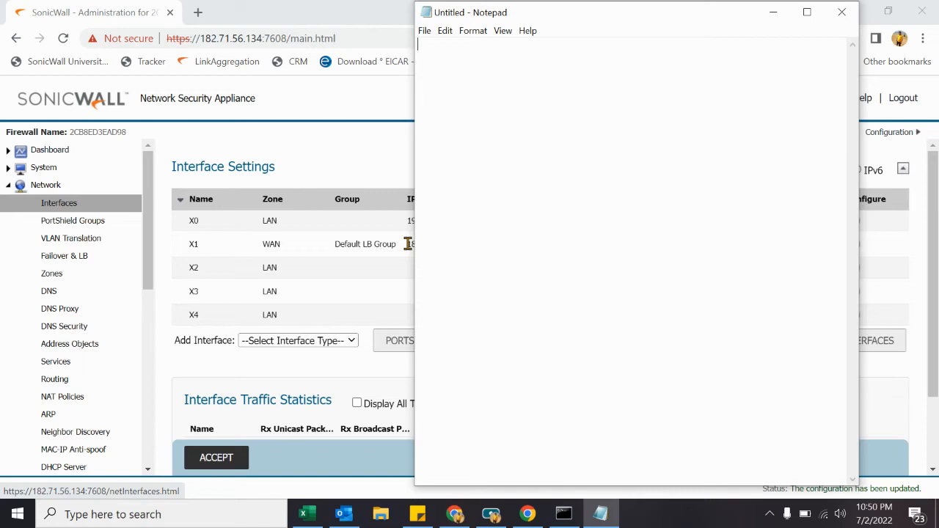
Step: Type note headings: Public IP, Service or port number, Private IP of server, web server 192.168
text(P)
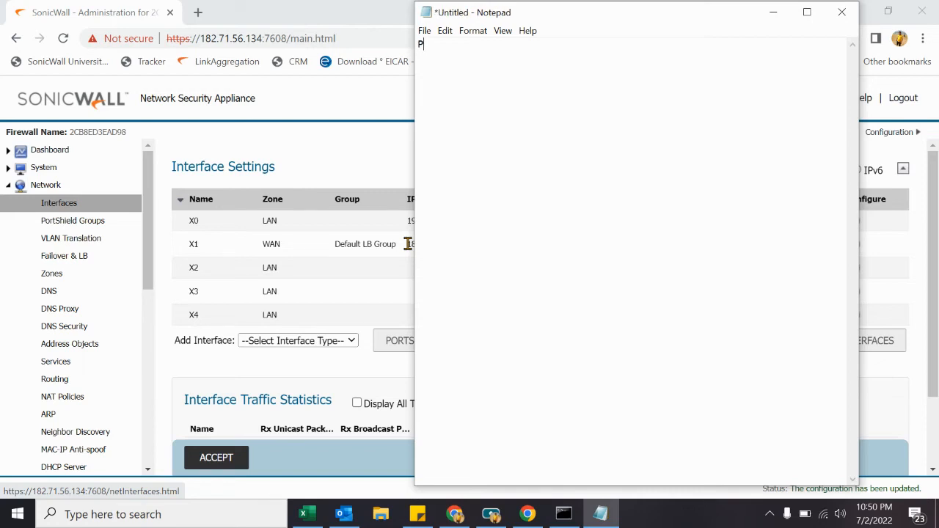
text(ublic IP)
text( :-)
text(Service or )
text(port)
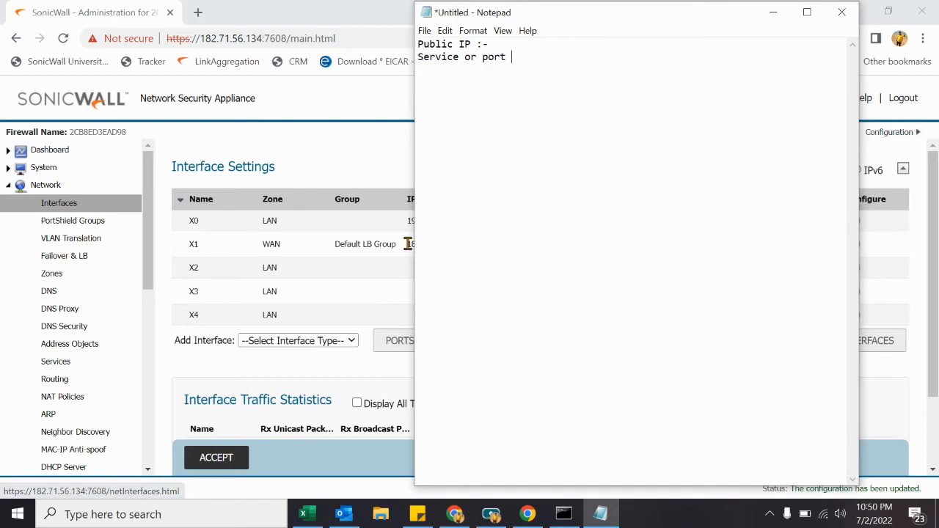
text( number :)
key(Return)
text(Private IP of se)
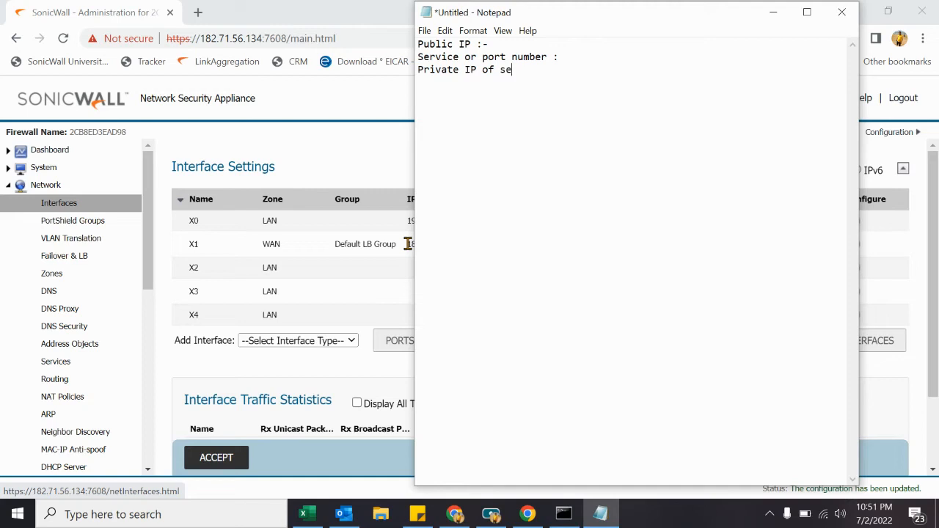
text(rver :-  )
text(web)
text( server)
text( :- 192.)
text(168)
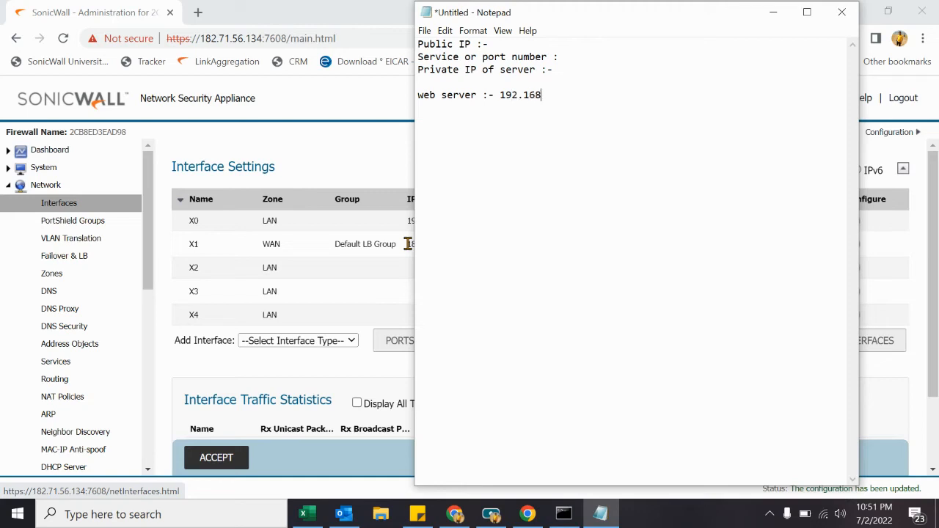
Step: Complete the note with web server 192.168.0.100, public IP 182.71.56.134, services 80 or 443 tcp
drag(560, 21, 477, 25)
text(.2.)
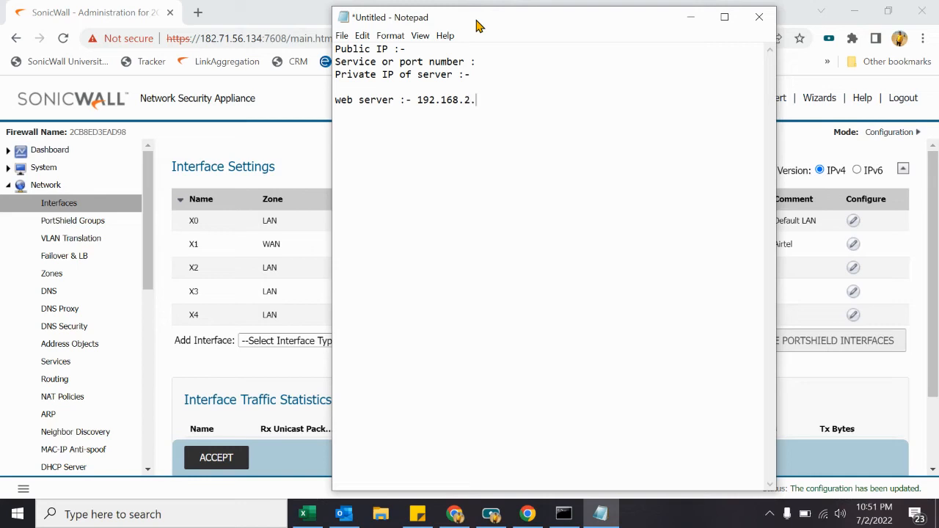
key(BackSpace)
text(0.100 )
text(182)
key(BackSpace)
key(BackSpace)
key(BackSpace)
text(public IP :- 182.71)
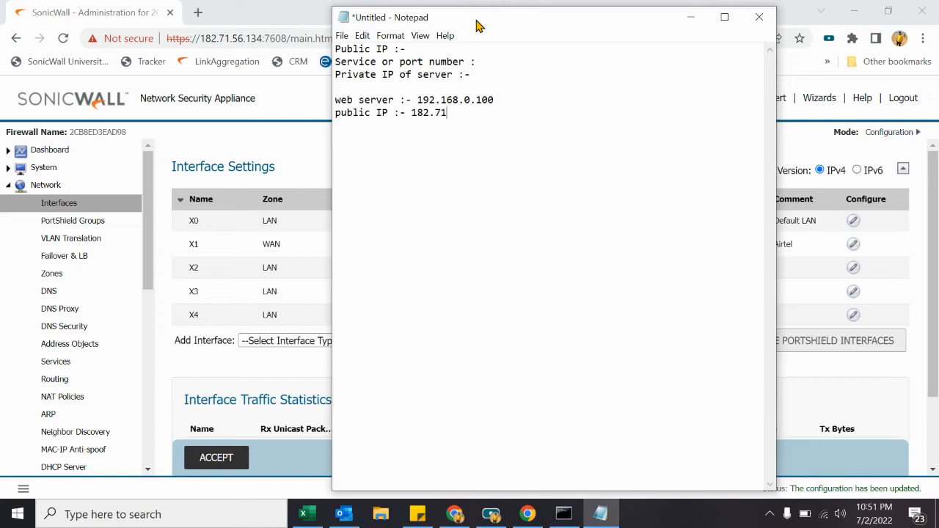
text(.56.134 )
text(server)
text(   :- 80)
text( or 443)
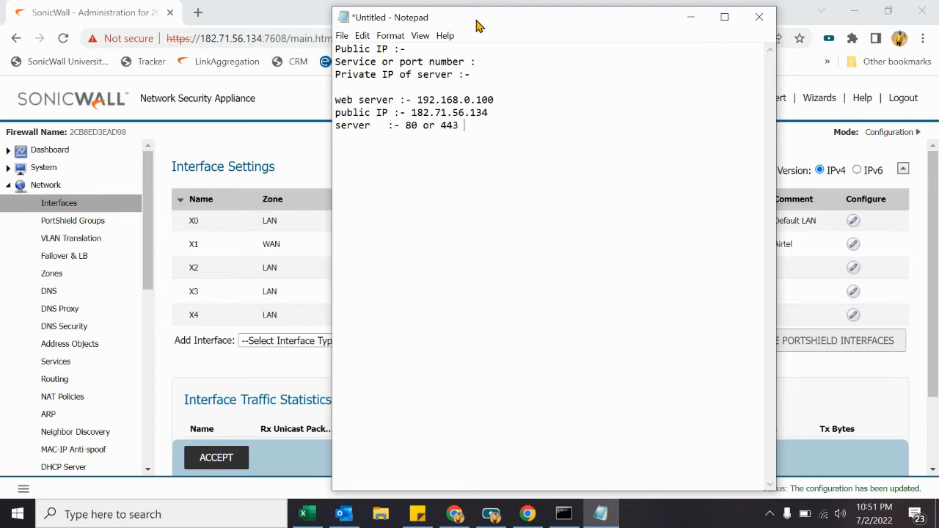
text( tcp)
key(BackSpace)
key(BackSpace)
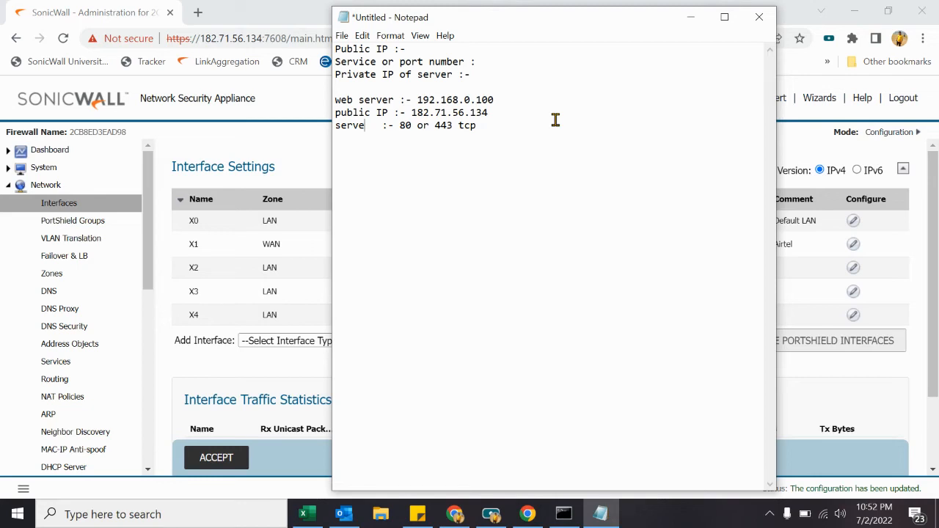
text(ices)
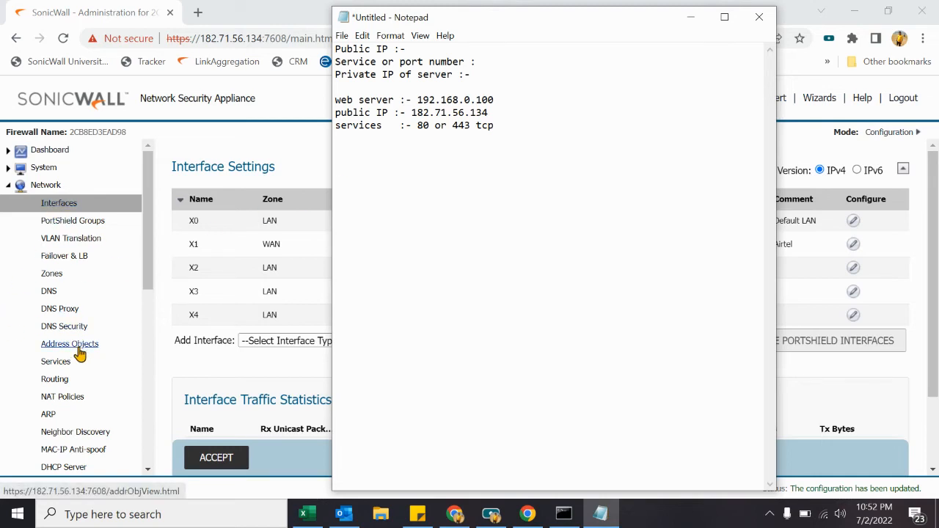
click(60, 362)
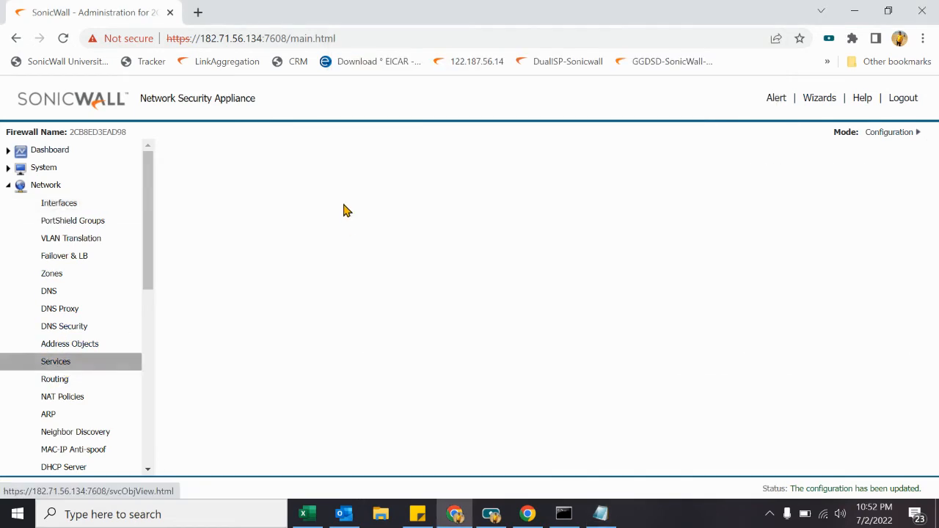
Step: Start a new service group under Service Groups named WebServer
click(310, 158)
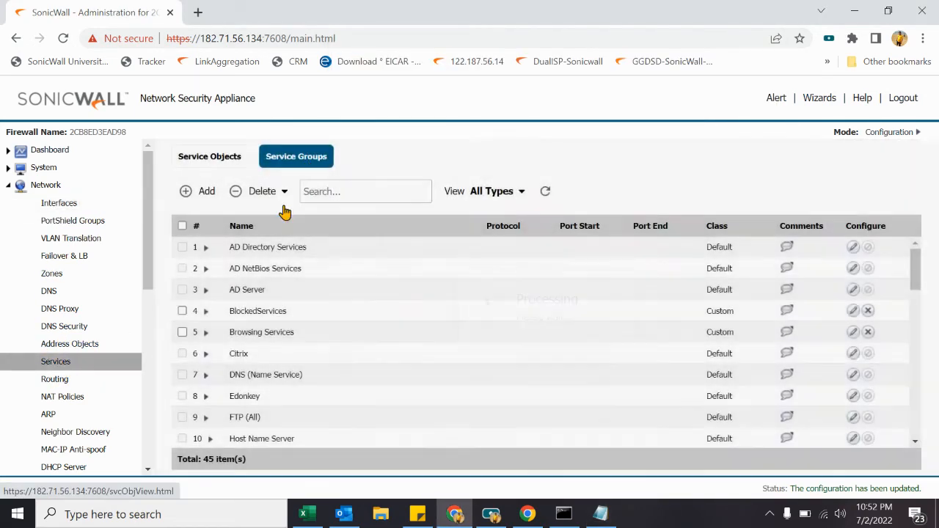
click(202, 195)
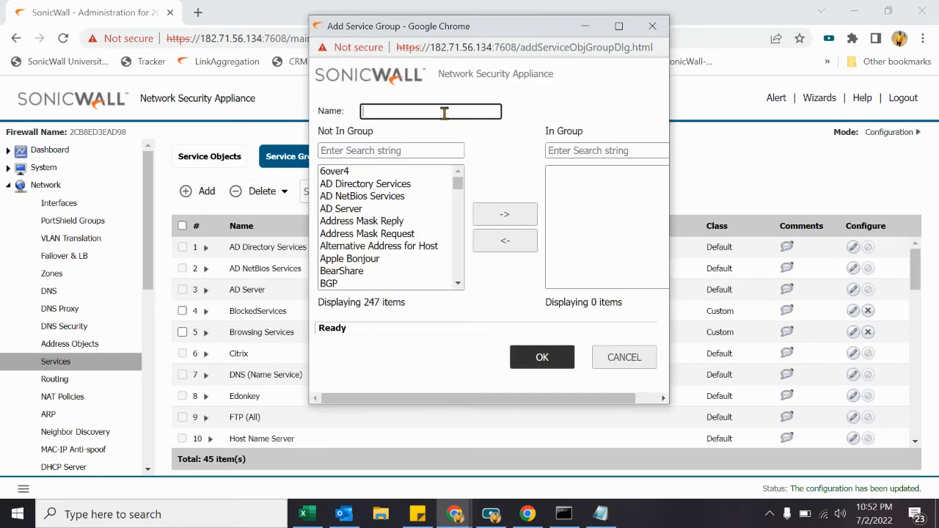
click(444, 113)
text(Web)
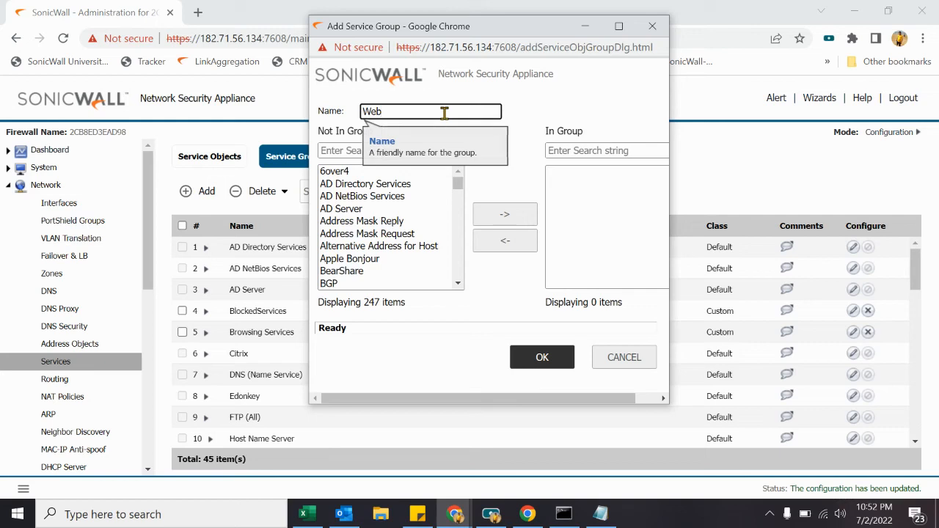
text(Server)
Step: Add HTTP and HTTPS to the WebServer group and save it
click(338, 150)
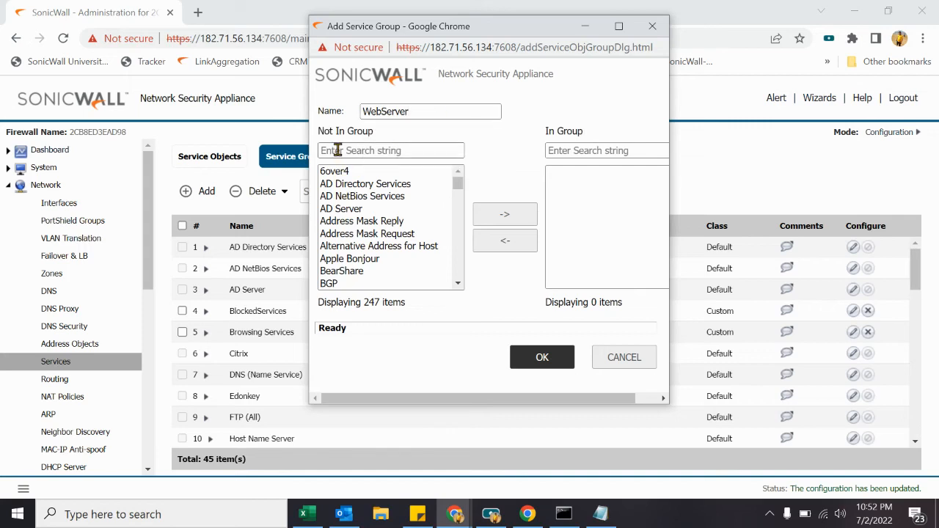
text(http)
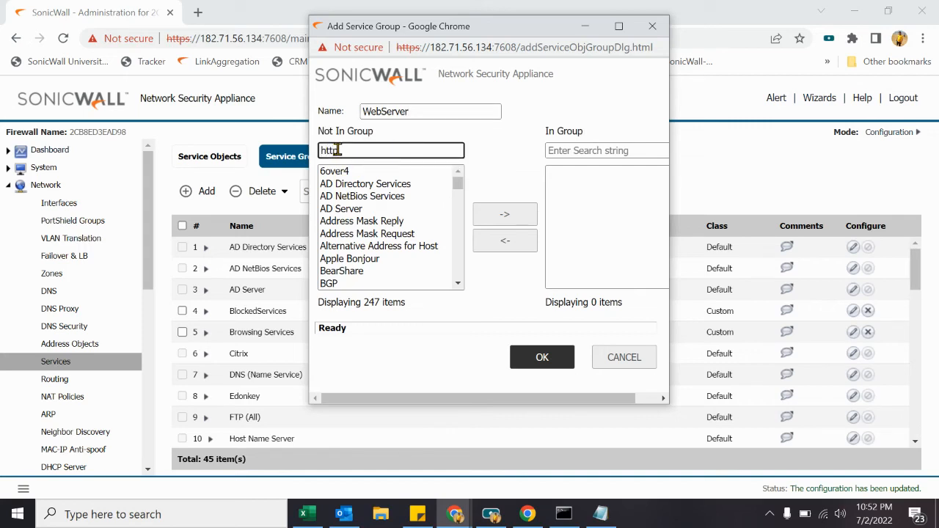
click(351, 185)
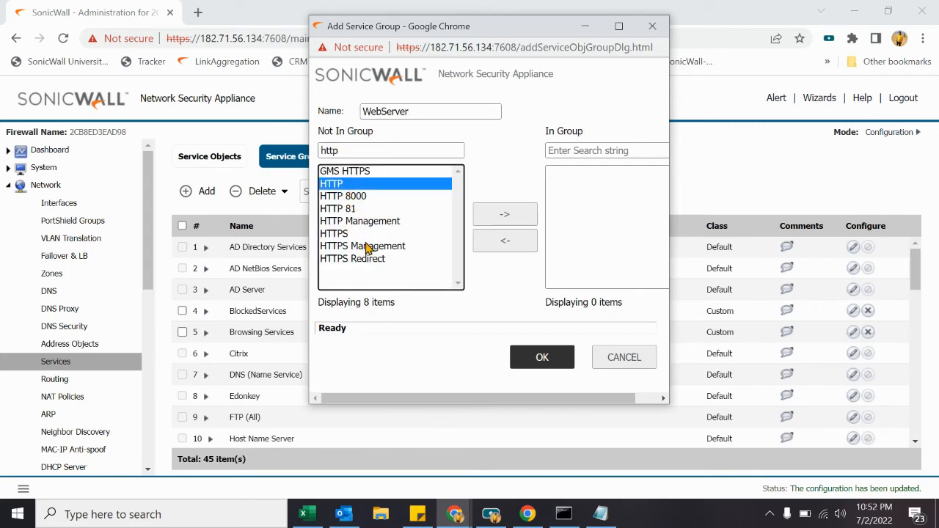
ctrl+click(350, 234)
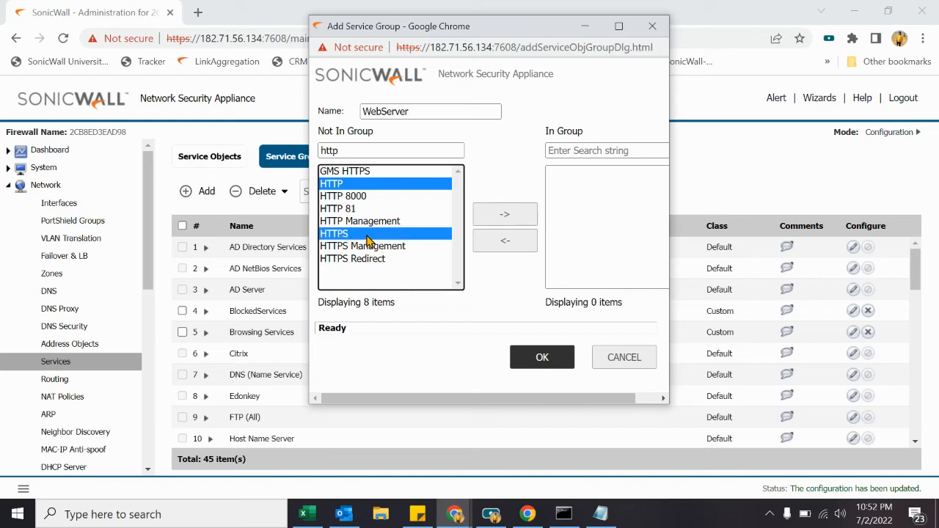
click(511, 220)
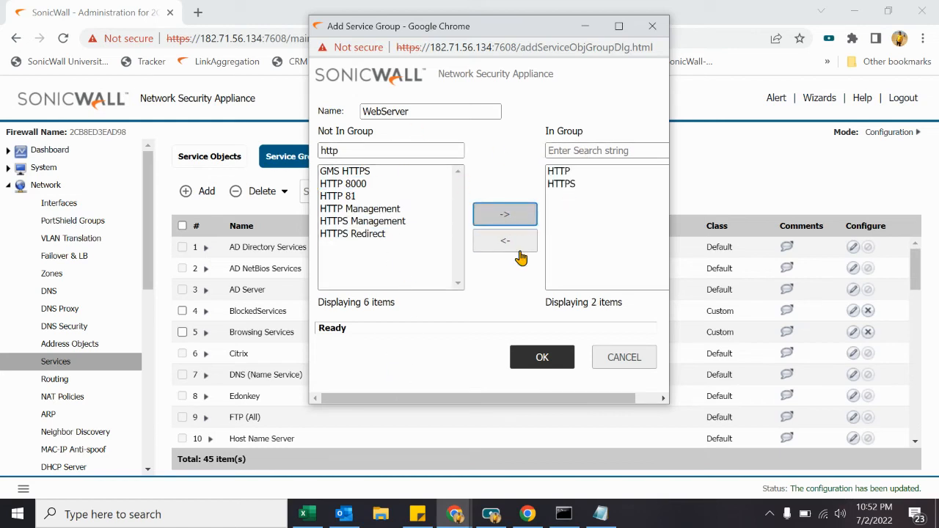
click(556, 365)
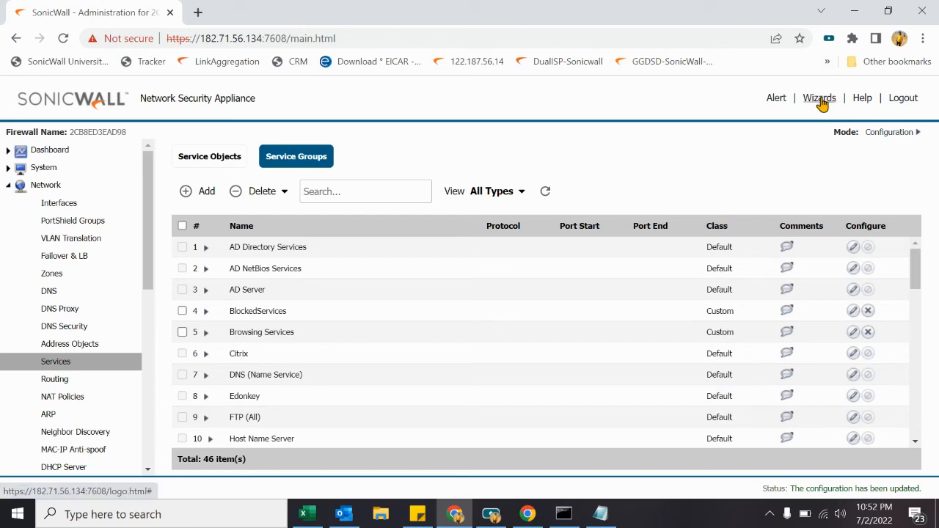
Step: Launch the Public Server Guide wizard
click(819, 100)
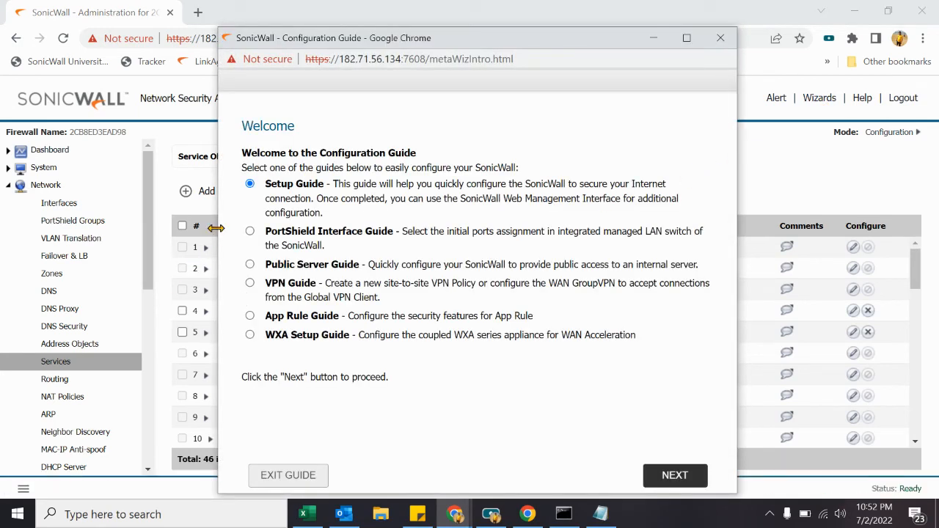
click(250, 265)
click(689, 477)
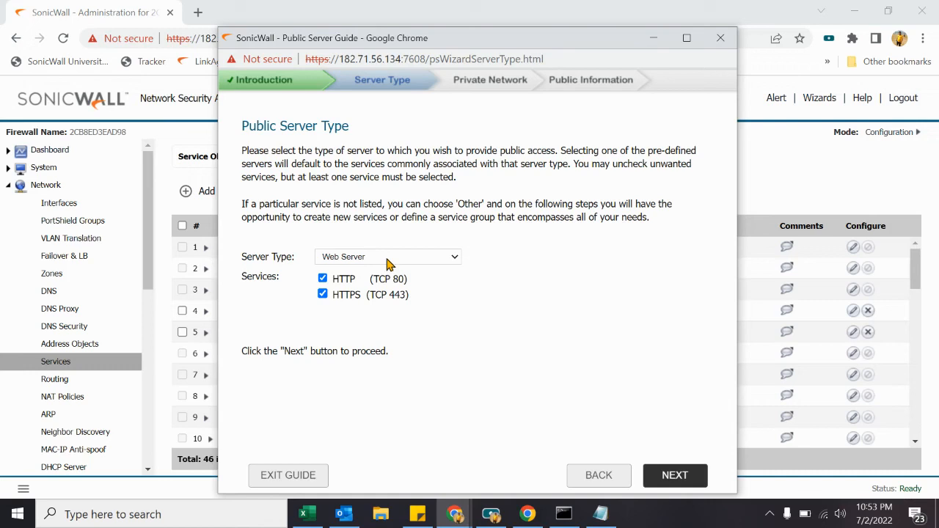
Step: Set the server type to Other with the WebServer service group
click(388, 259)
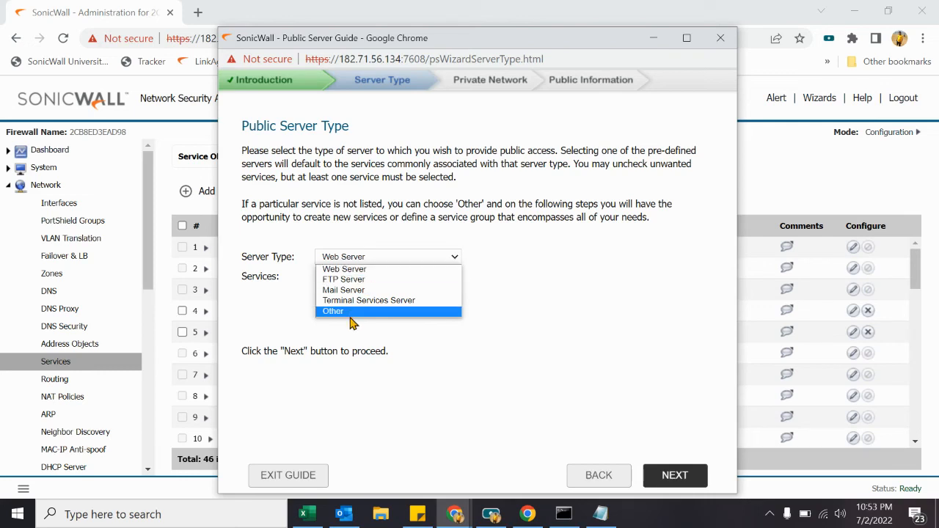
click(357, 313)
click(409, 280)
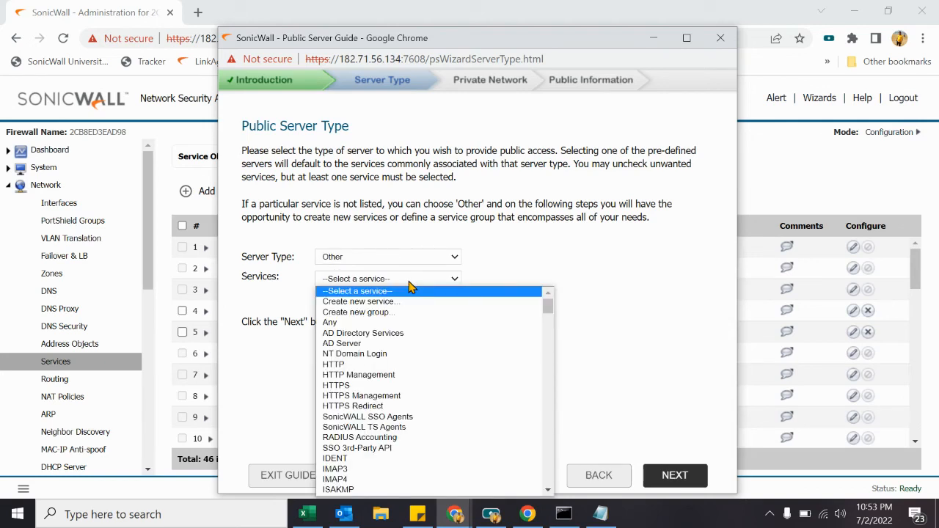
key(End)
key(Return)
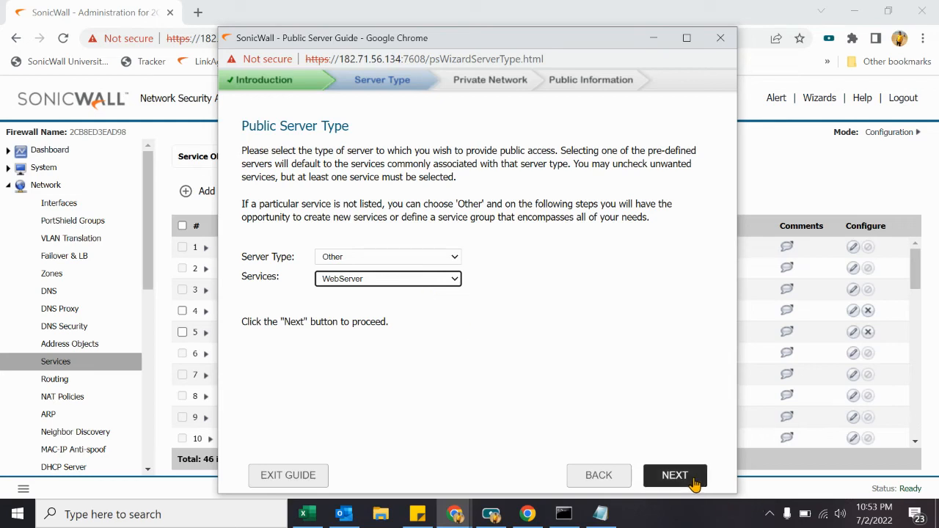
click(417, 256)
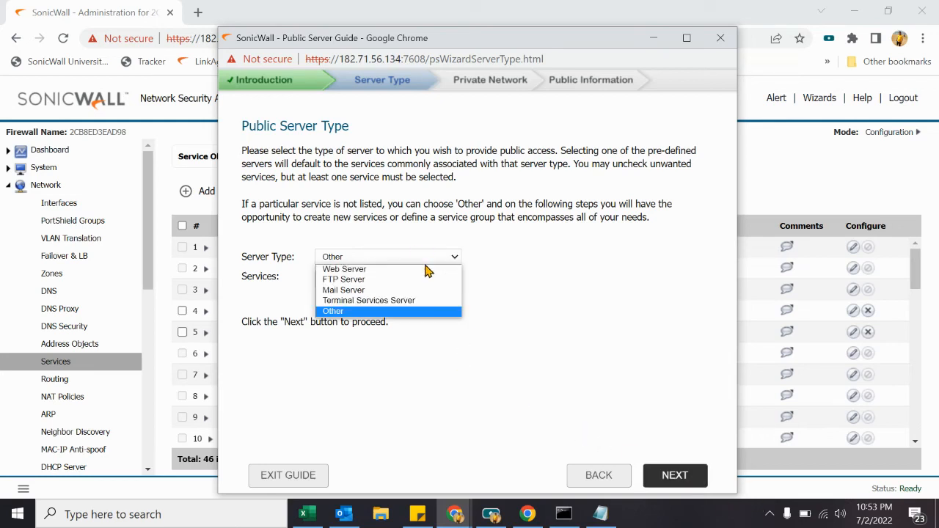
click(585, 308)
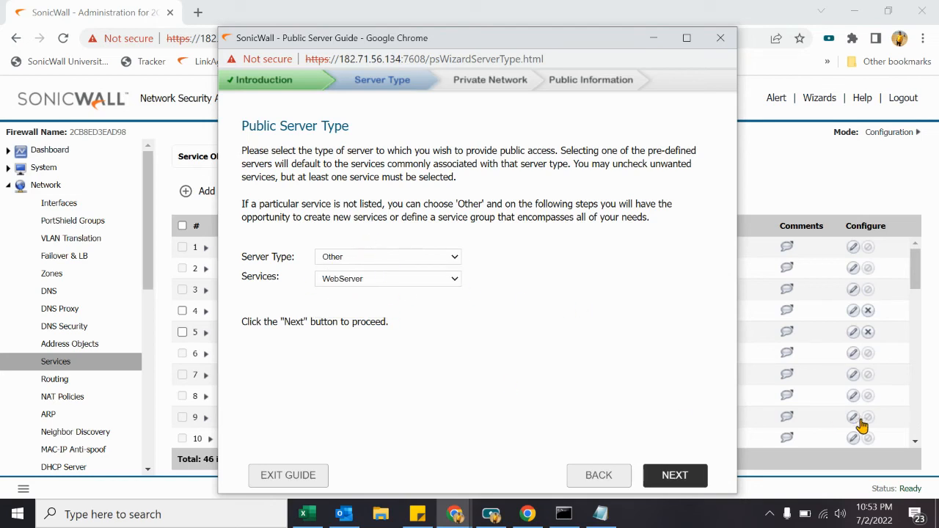
click(675, 475)
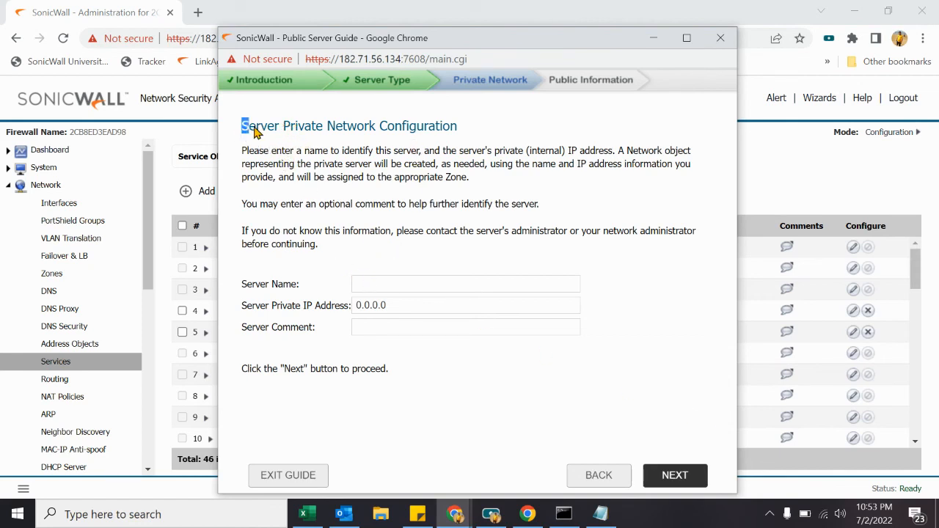
Step: Name the server 'Web Server' with private IP 192.168.0.100
drag(243, 126, 416, 129)
click(405, 283)
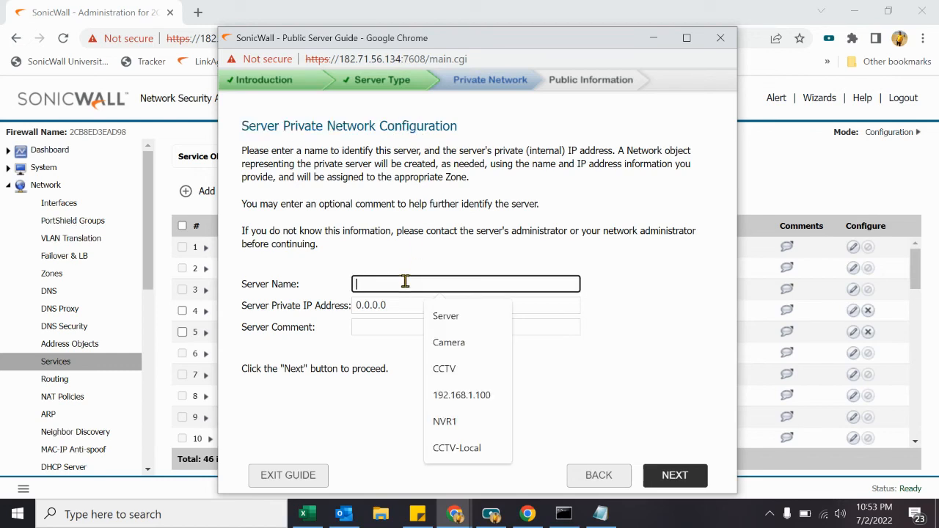
text(Web S)
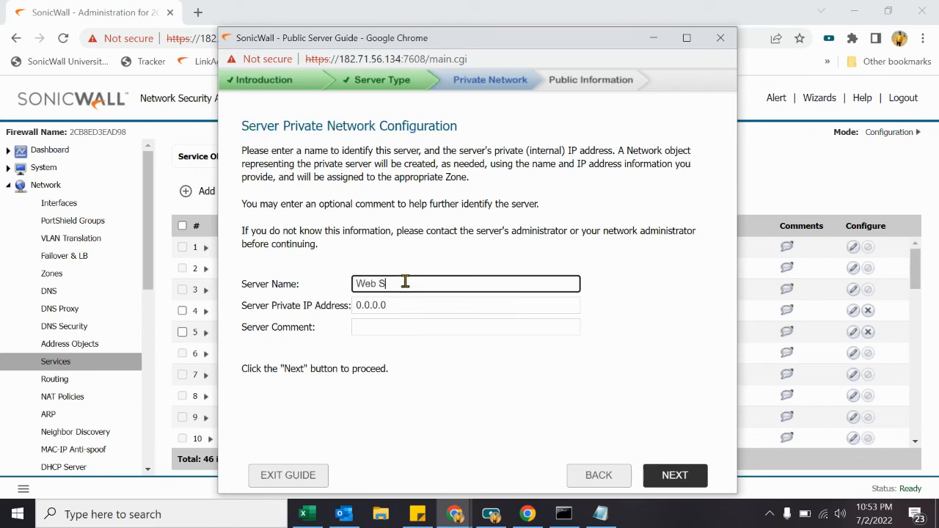
text(erver)
key(Tab)
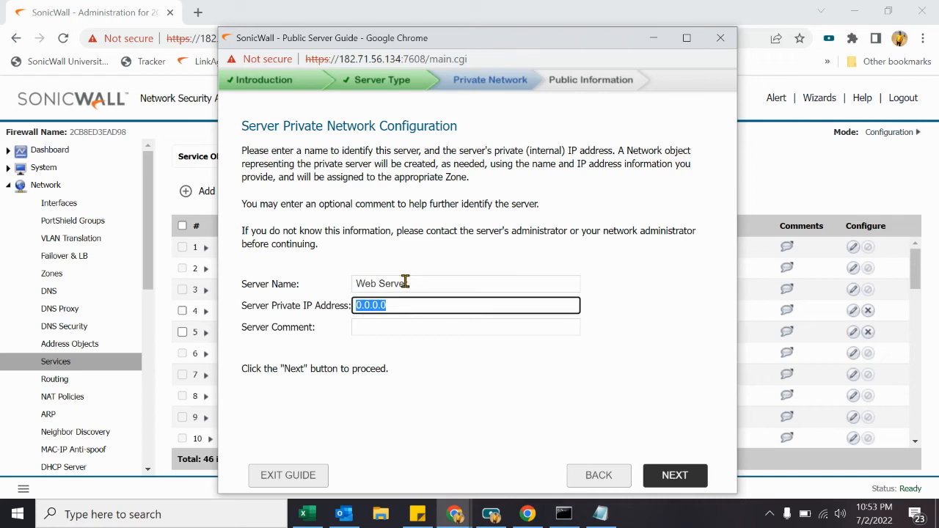
text(192.168.)
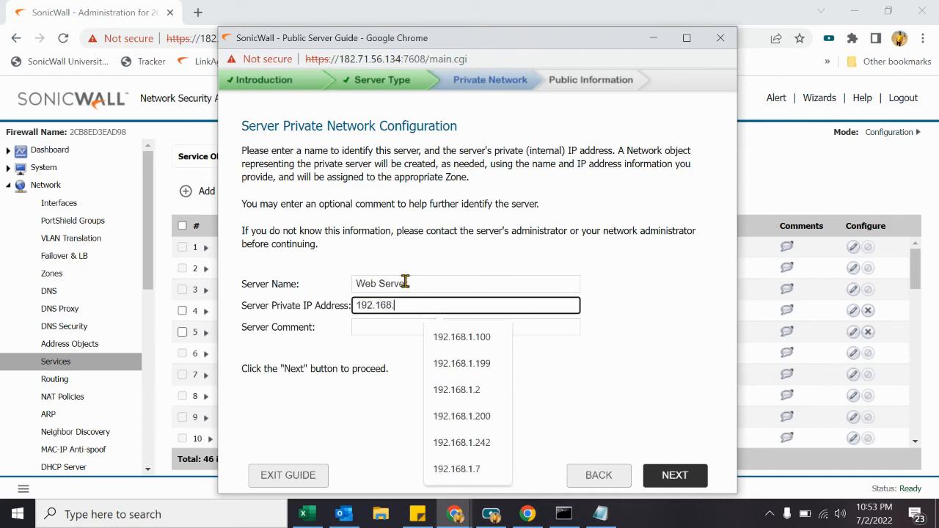
text(0.100)
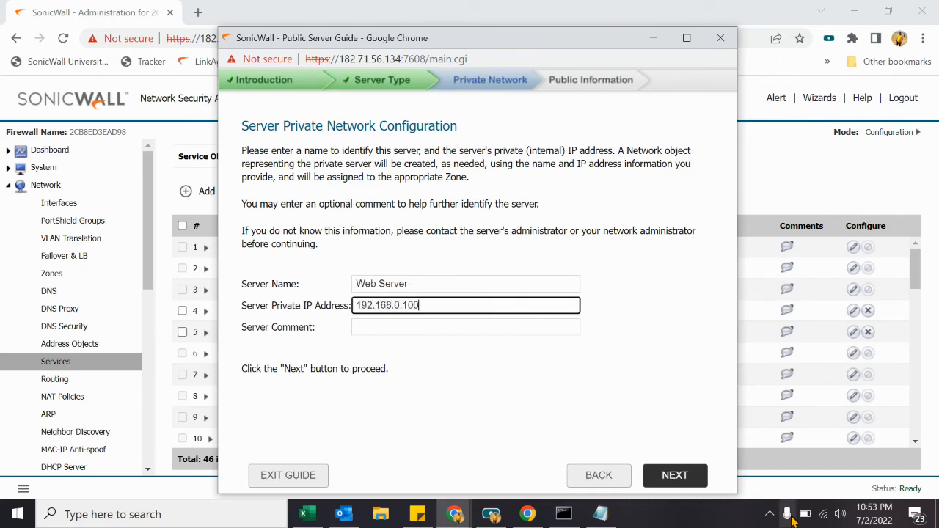
click(685, 476)
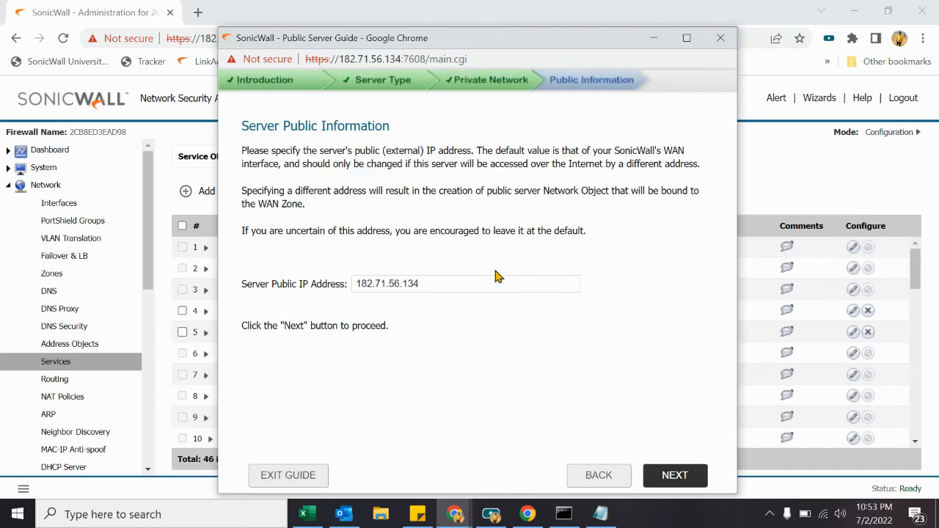
Step: Keep public IP 182.71.56.134 and apply the public server configuration
drag(436, 283, 321, 271)
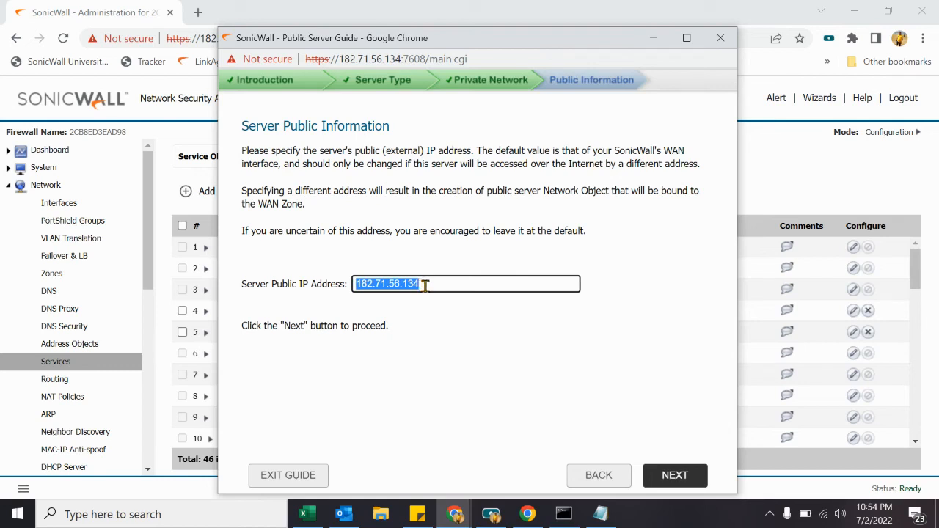
click(664, 477)
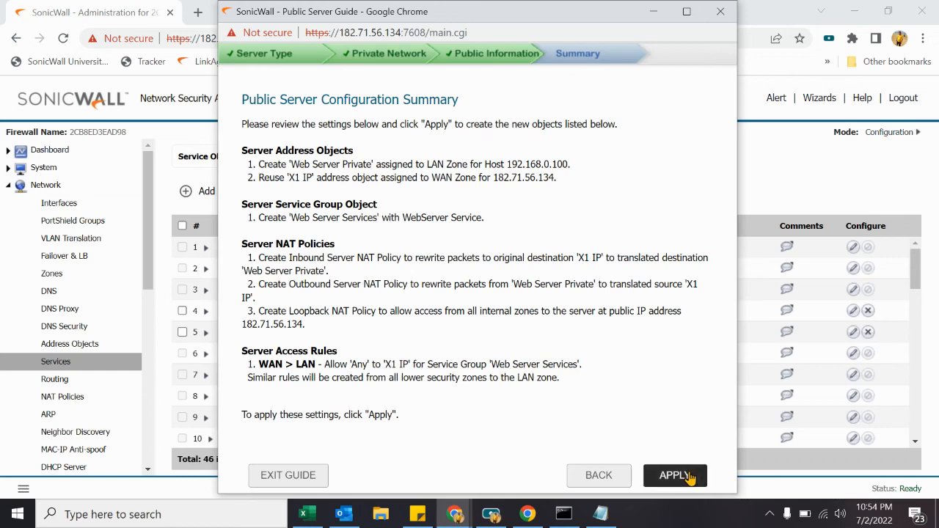
click(674, 476)
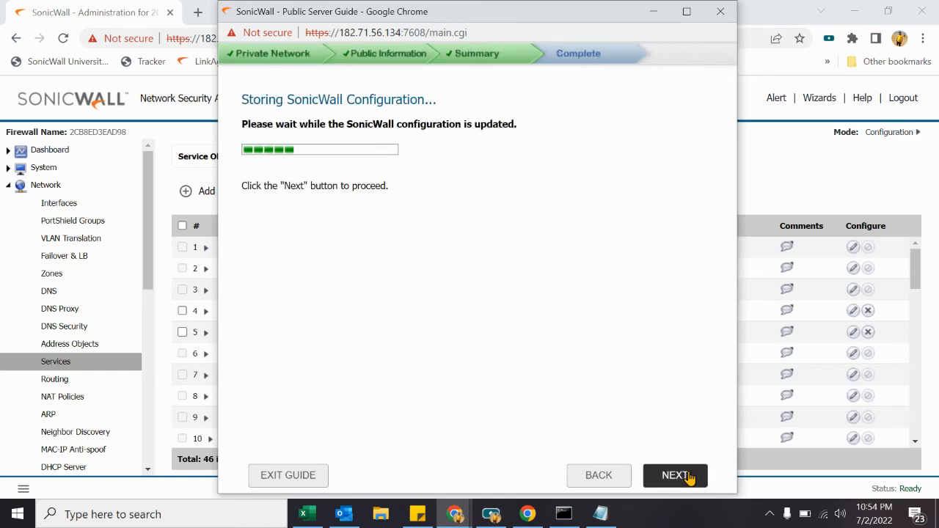
click(689, 477)
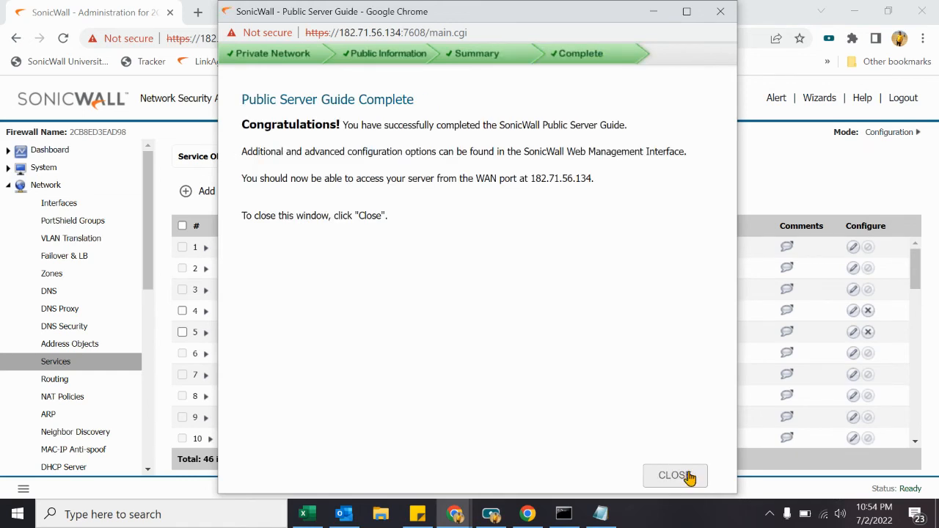
Step: Close the guide and filter NAT Policies to custom rules matching 'we'
click(689, 477)
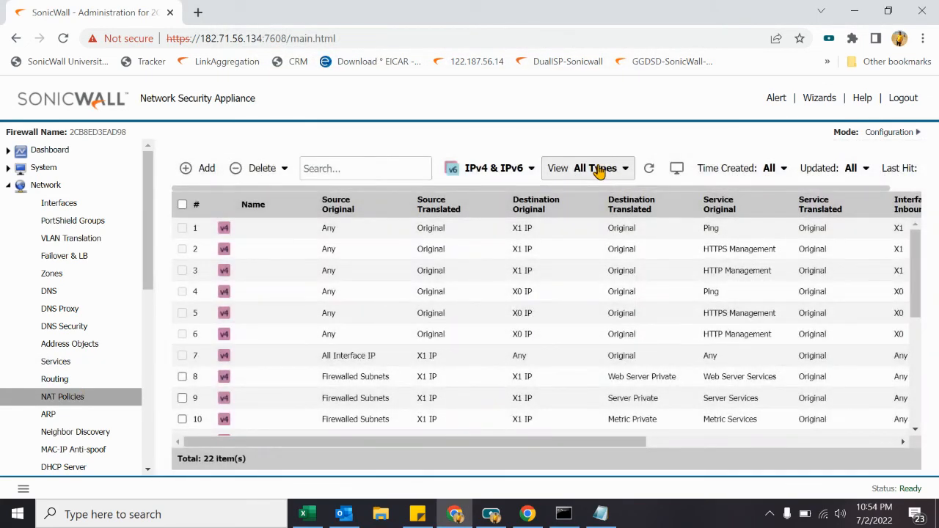
click(598, 170)
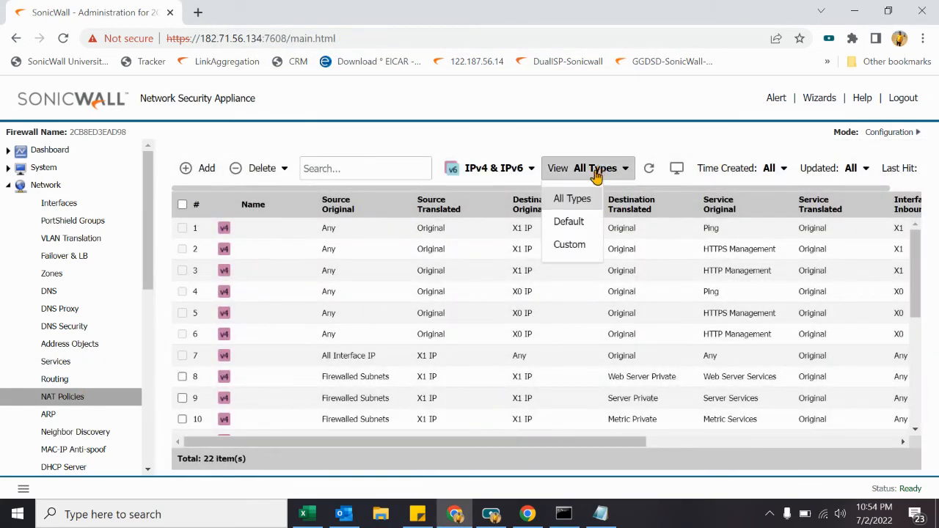
click(567, 245)
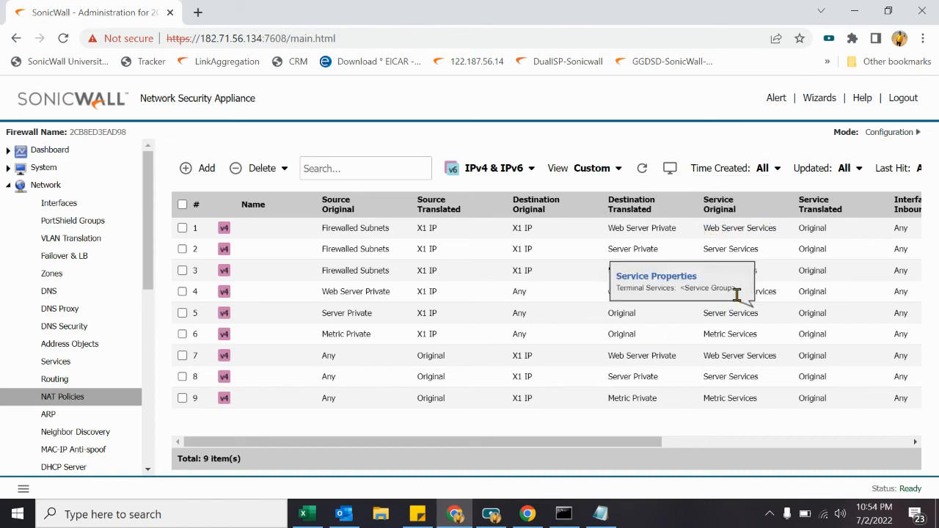
click(383, 173)
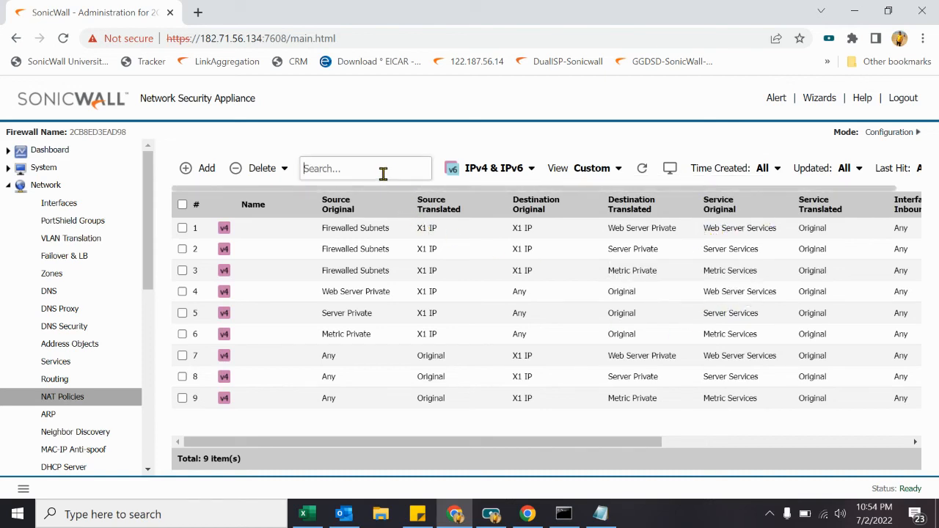
text(web server)
key(Return)
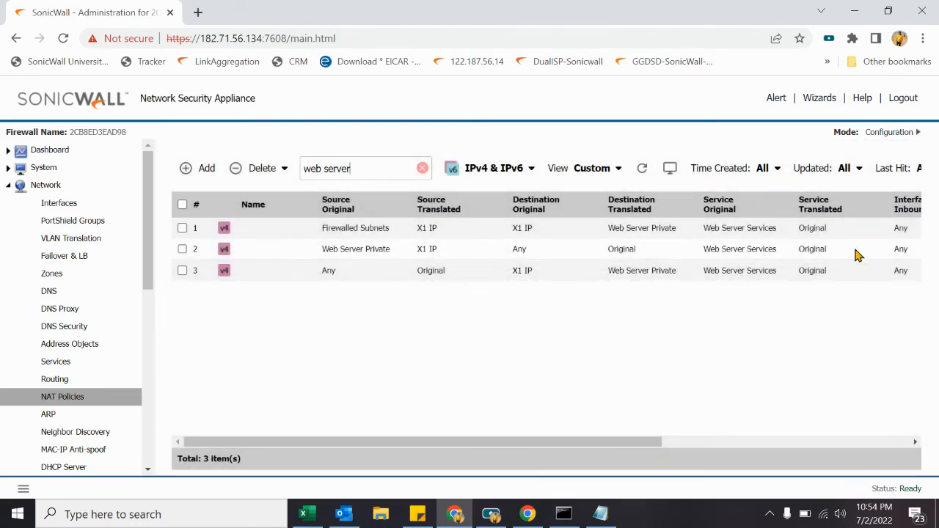
Step: Inspect the three rules' sources: Firewalled Subnets, Web Server Private and Any
mouse_move(772, 232)
drag(322, 228, 396, 232)
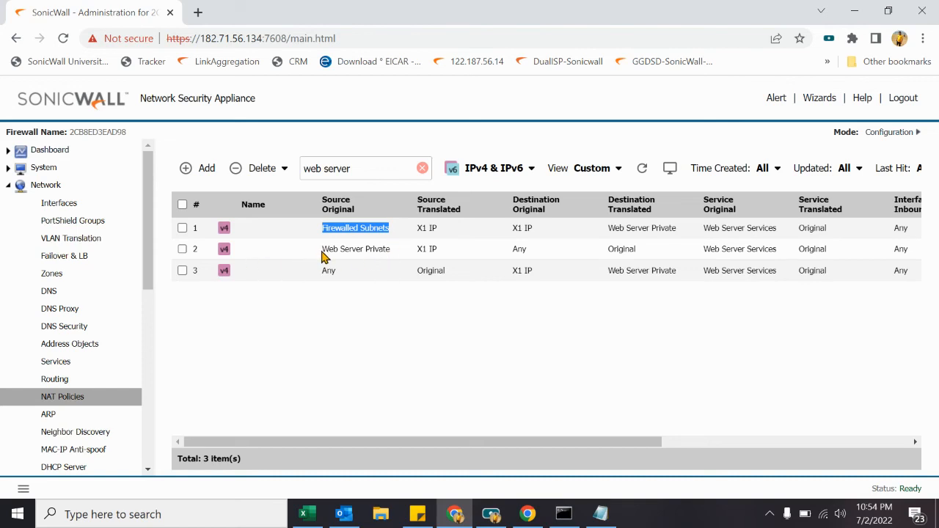
drag(322, 253, 397, 260)
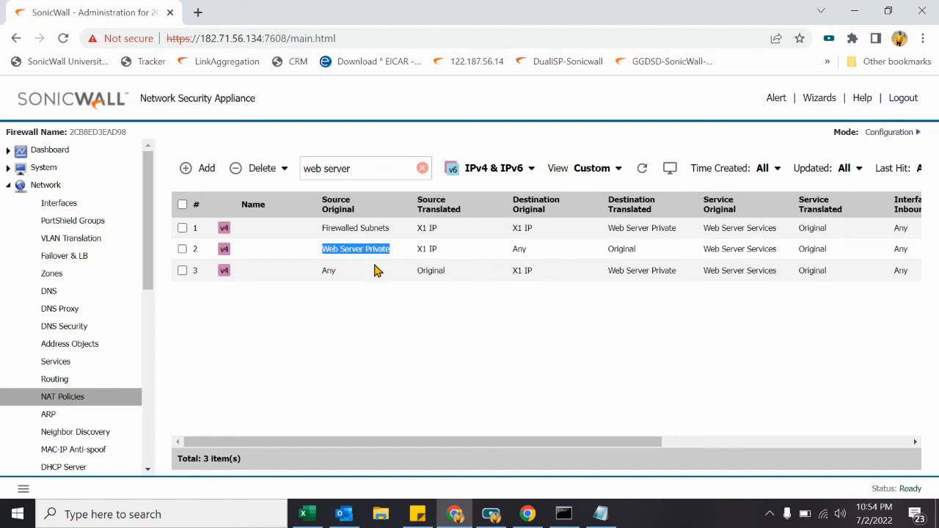
drag(319, 281, 345, 279)
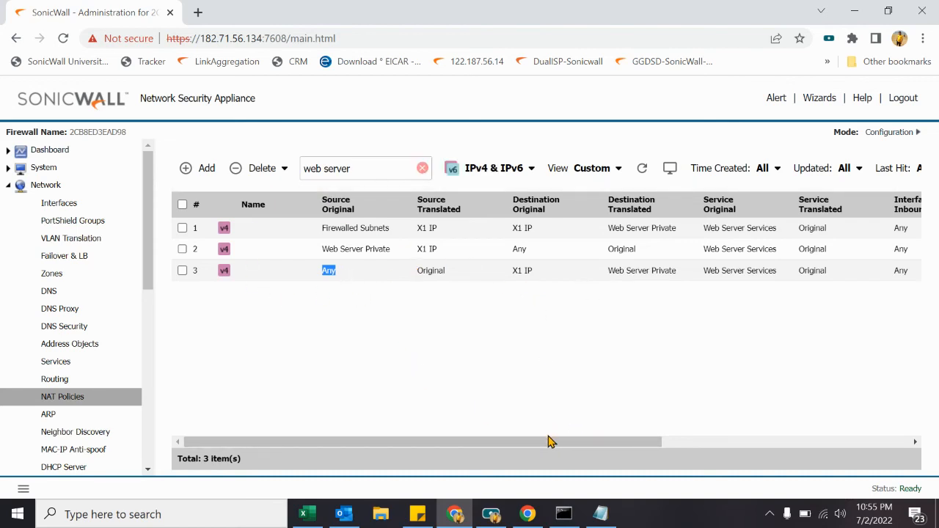
click(243, 287)
drag(173, 279, 929, 283)
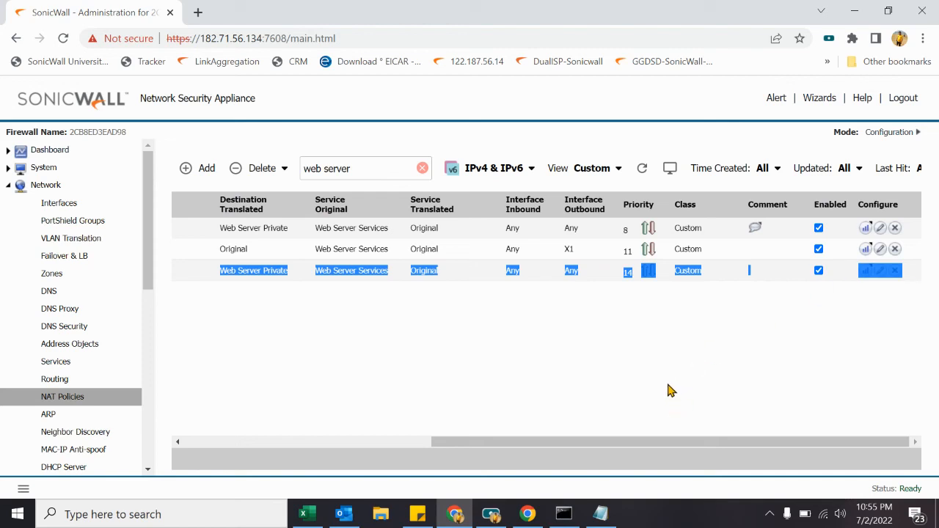
drag(643, 443, 334, 436)
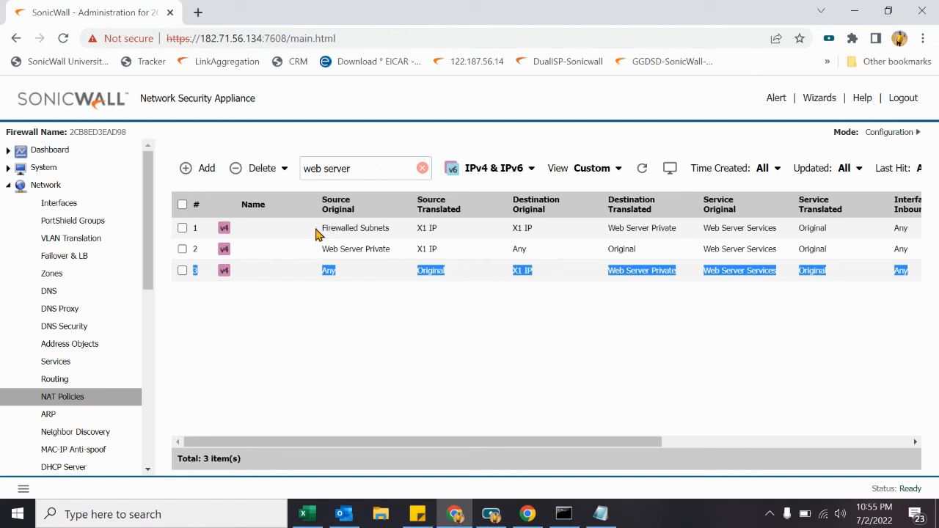
drag(321, 228, 396, 229)
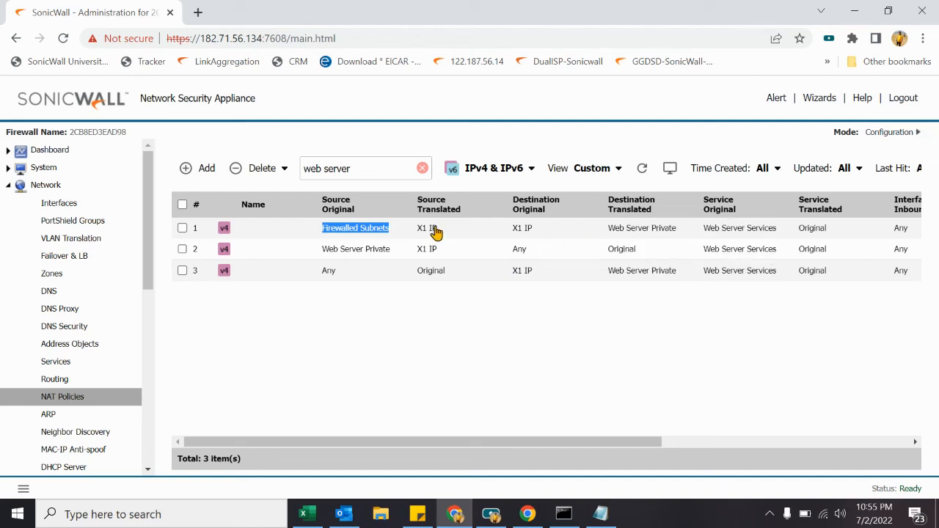
drag(436, 232, 415, 232)
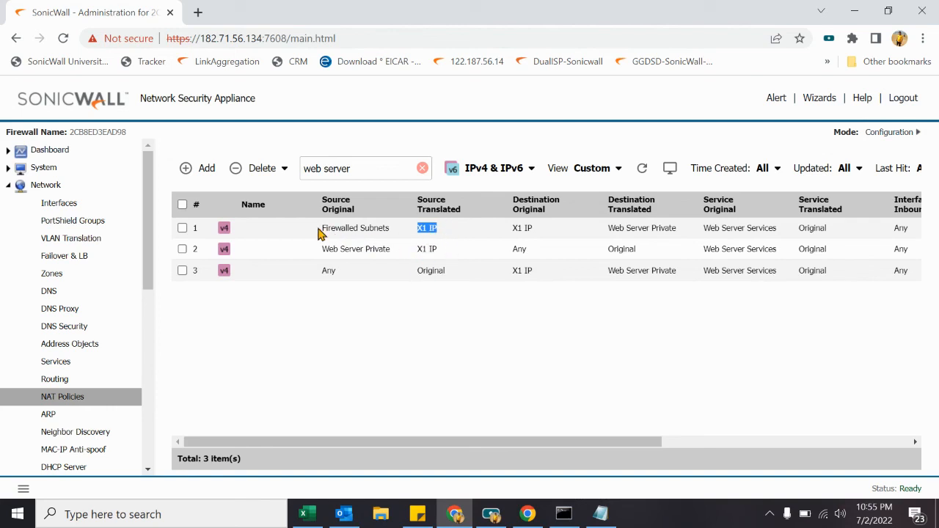
drag(320, 229, 391, 229)
mouse_move(435, 238)
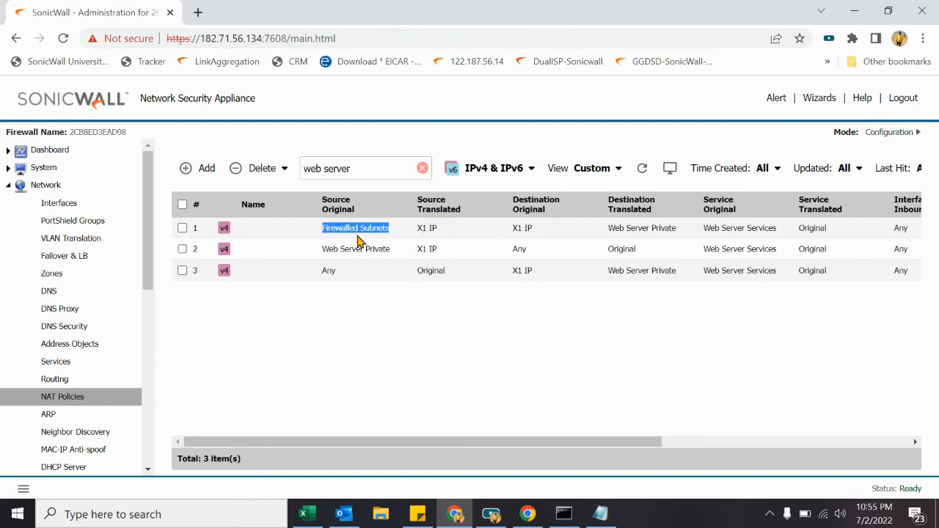
mouse_move(328, 233)
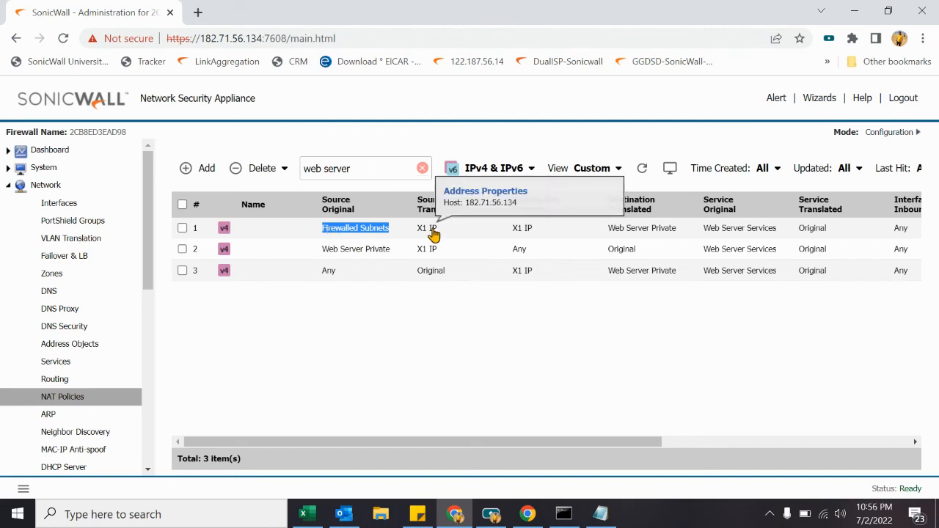
mouse_move(369, 232)
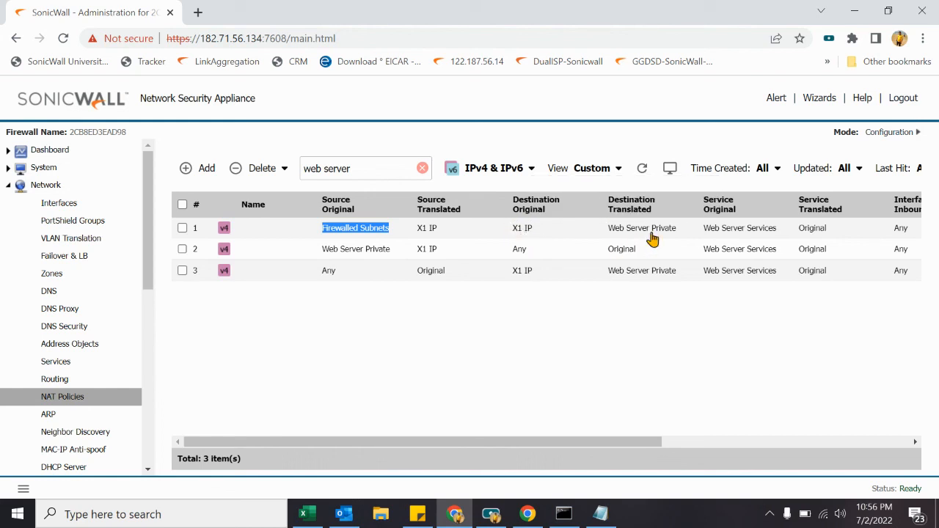
mouse_move(653, 233)
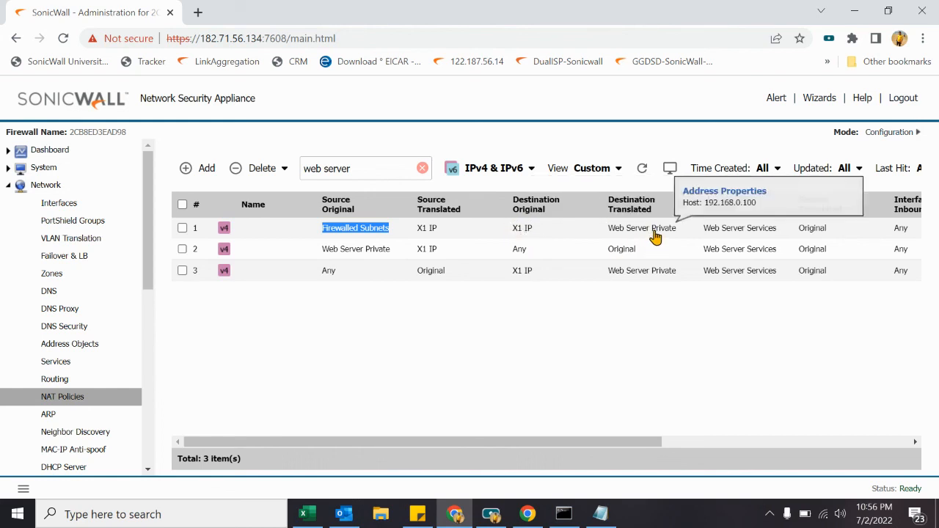
mouse_move(734, 232)
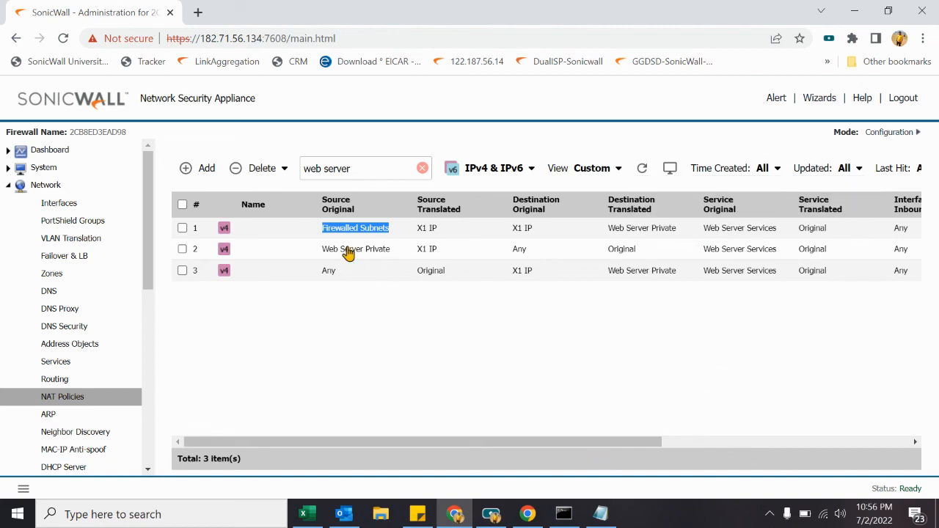
drag(318, 229, 410, 230)
drag(318, 251, 388, 260)
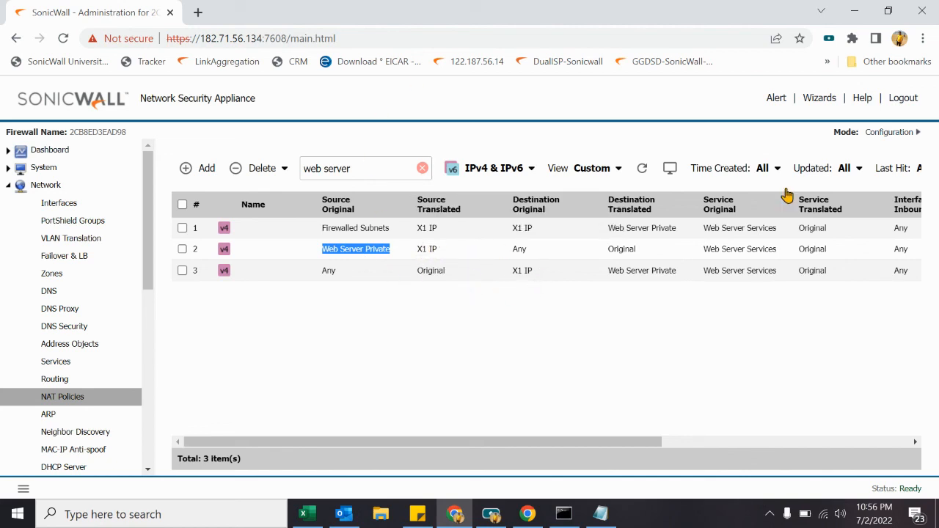
drag(569, 443, 204, 302)
Step: Select the three web server NAT policies and review the view and delete options
click(183, 206)
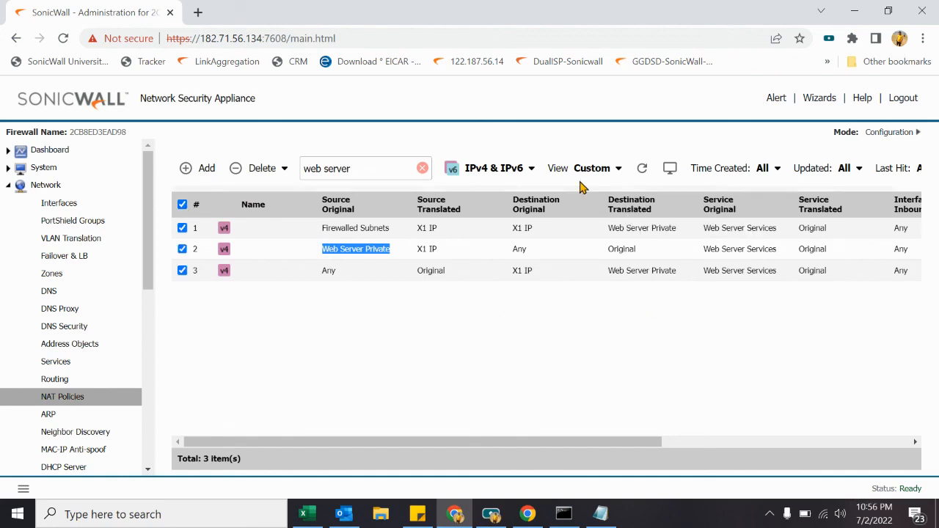
click(609, 176)
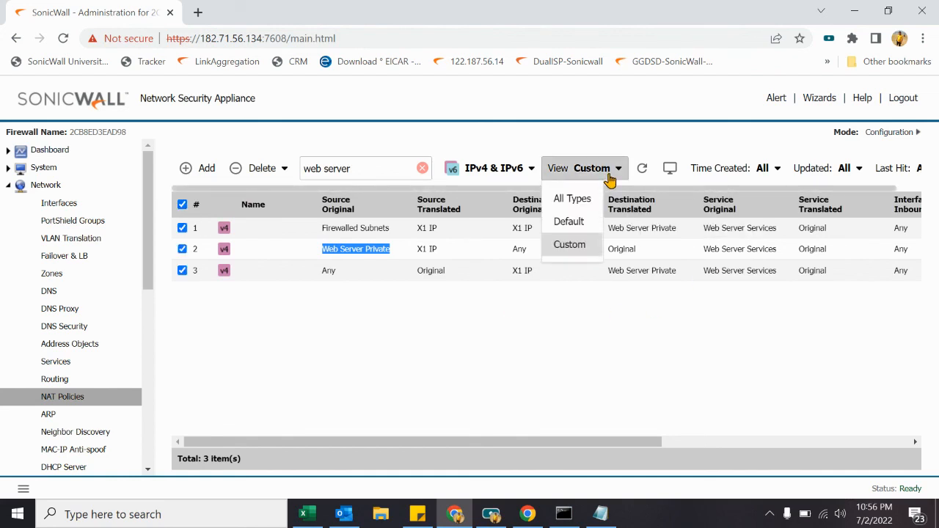
click(254, 173)
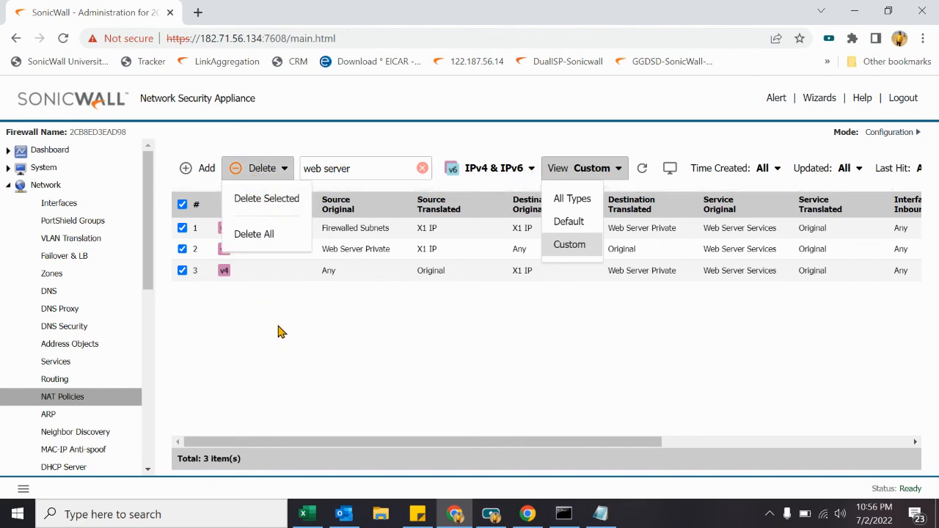
scroll(153, 453, down, 4)
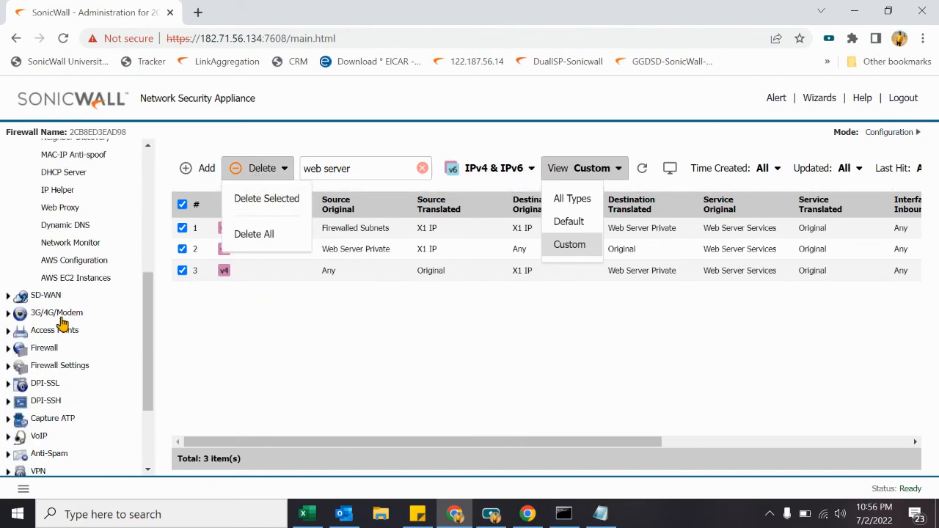
Step: Show the WAN-to-LAN rules on the Firewall Access Rules page
click(55, 348)
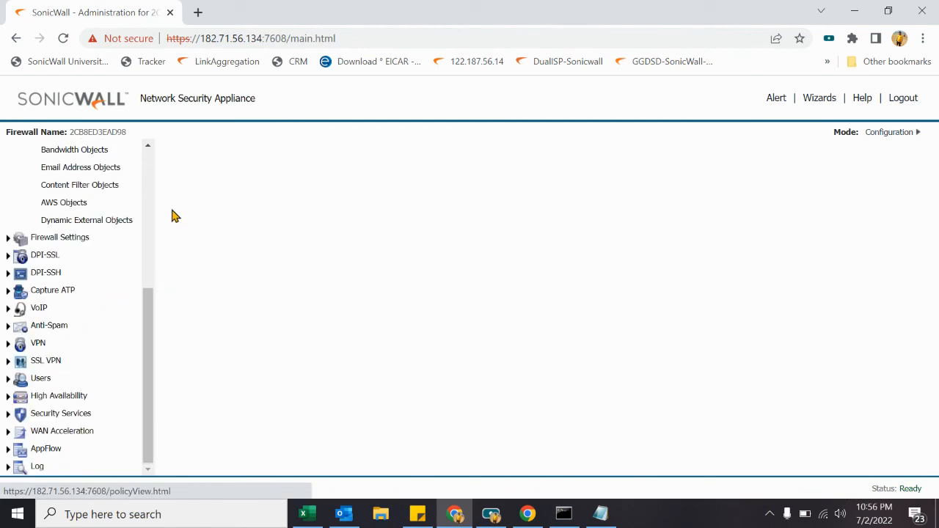
click(148, 173)
click(79, 275)
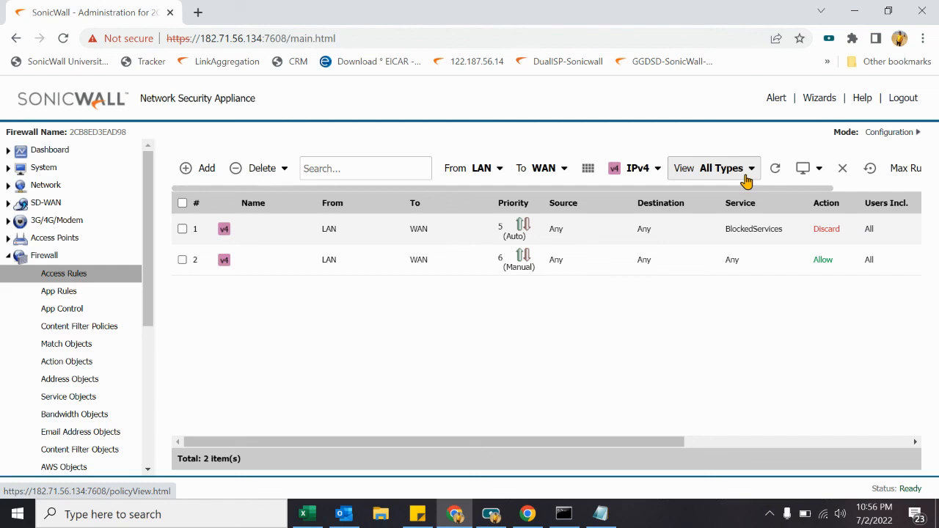
click(588, 169)
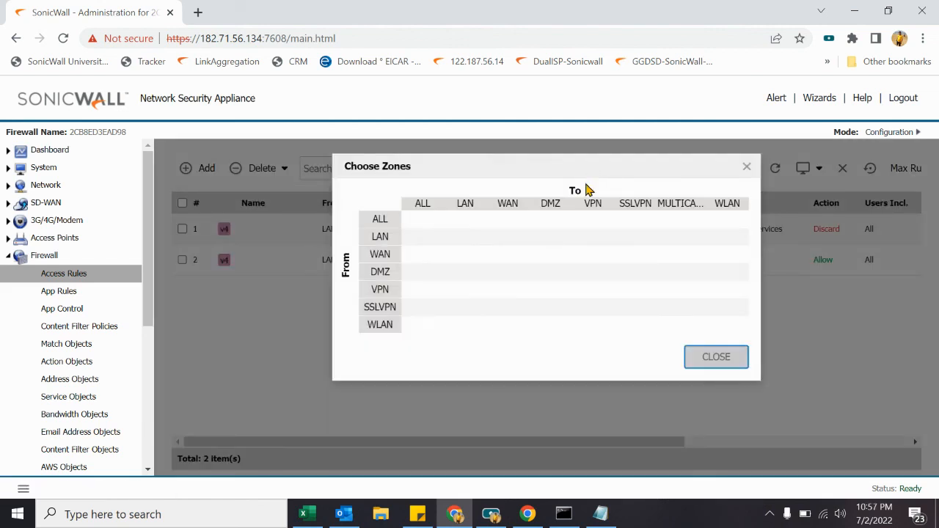
click(465, 254)
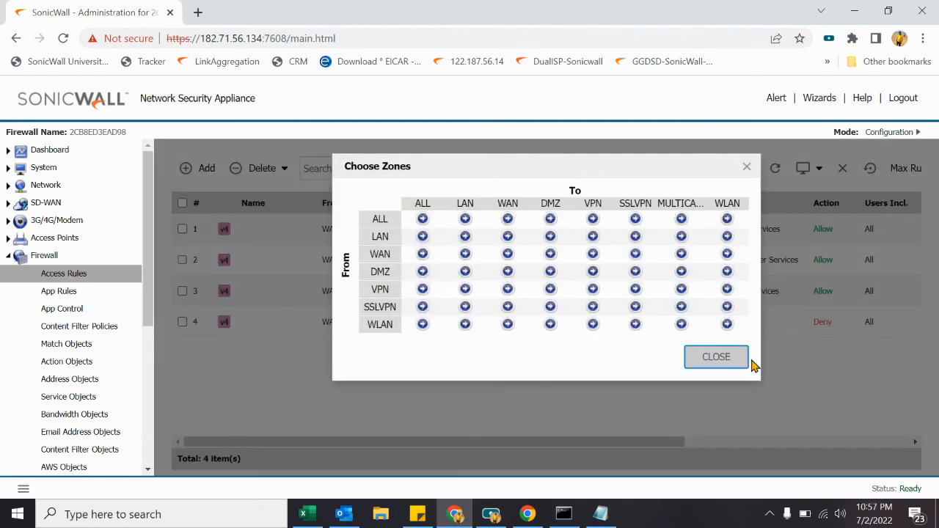
click(717, 357)
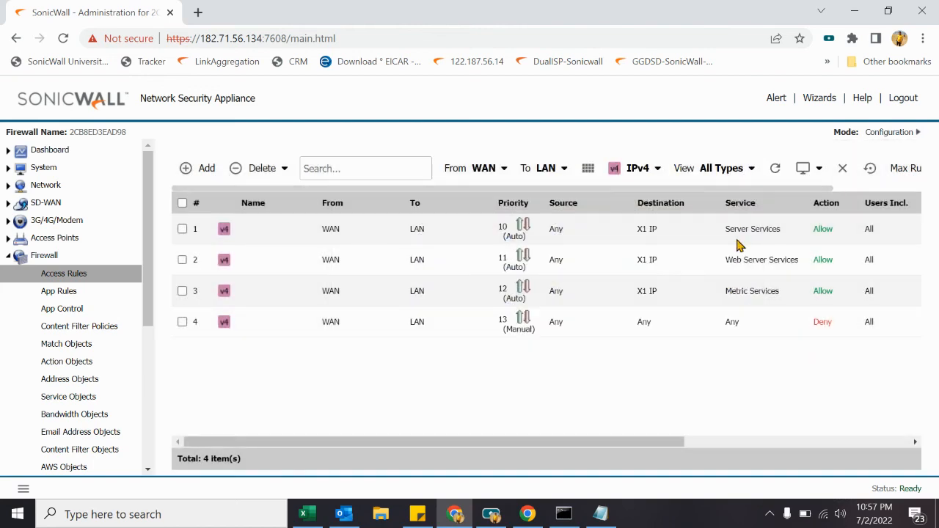
Step: Examine rule 2 allowing Web Server Services to X1 IP
drag(726, 268, 799, 270)
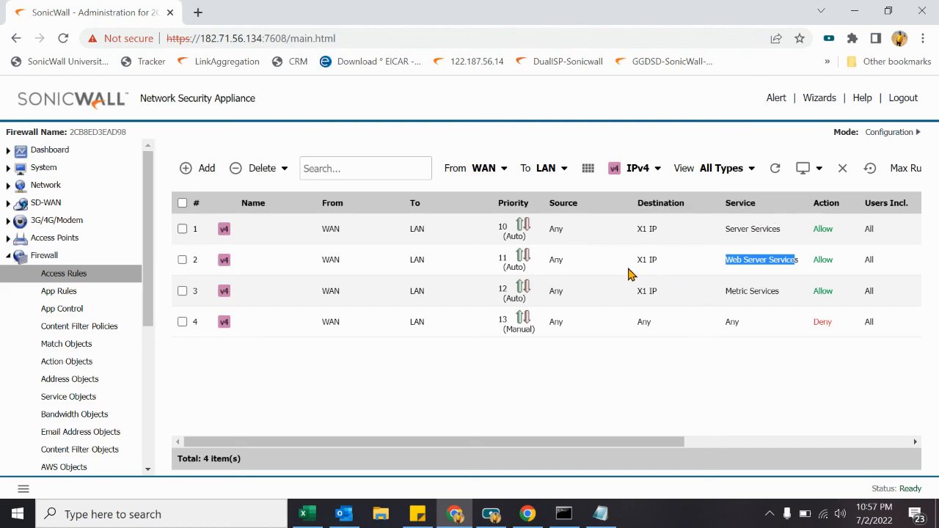
mouse_move(646, 270)
mouse_move(765, 272)
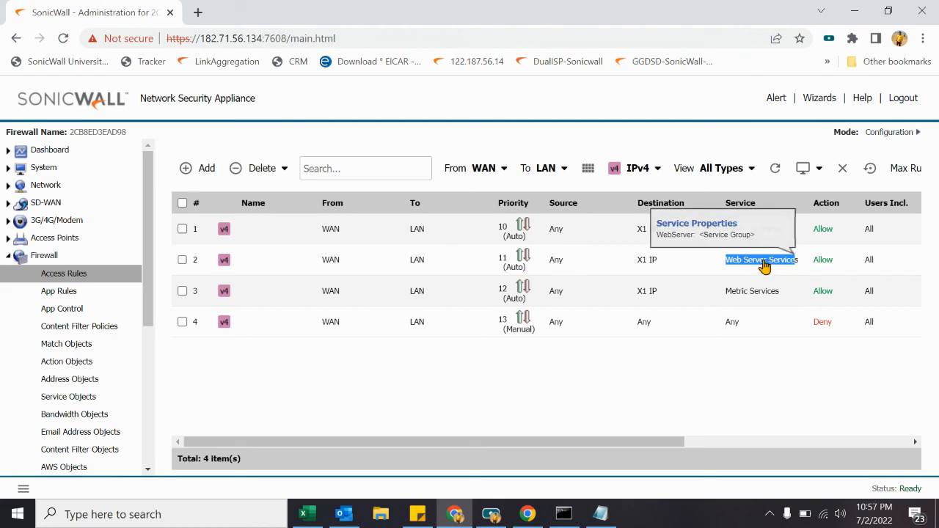